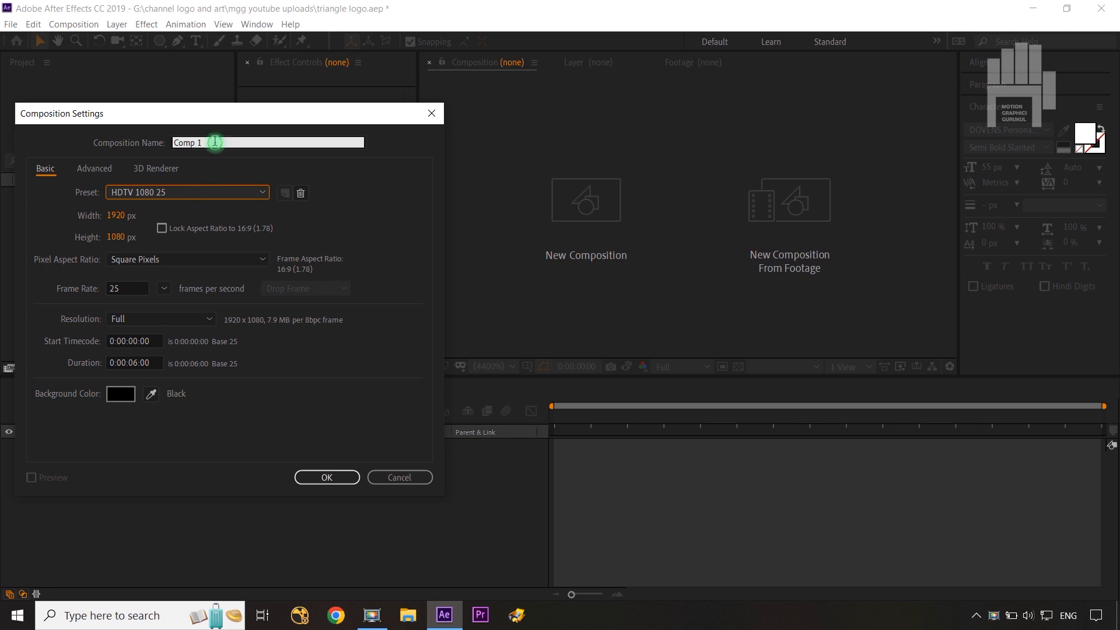
- Name the new 1920 x 1080, 25 fps composition "tri logo" and create it
{"action": "type", "text": "tri logo"}
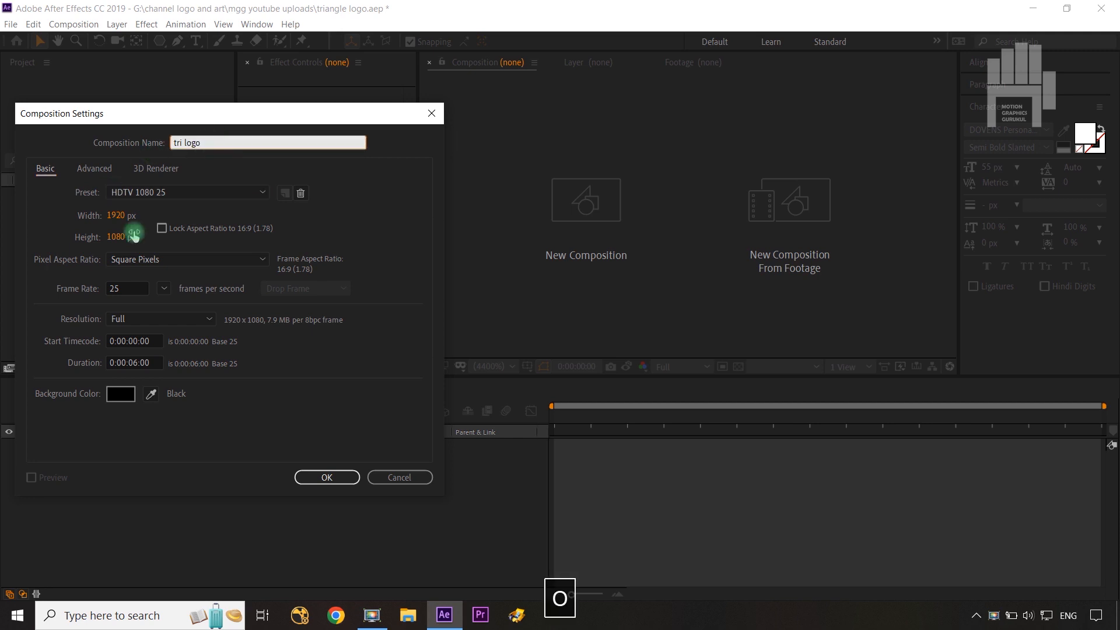
{"action": "left_click", "coordinate": [316, 483]}
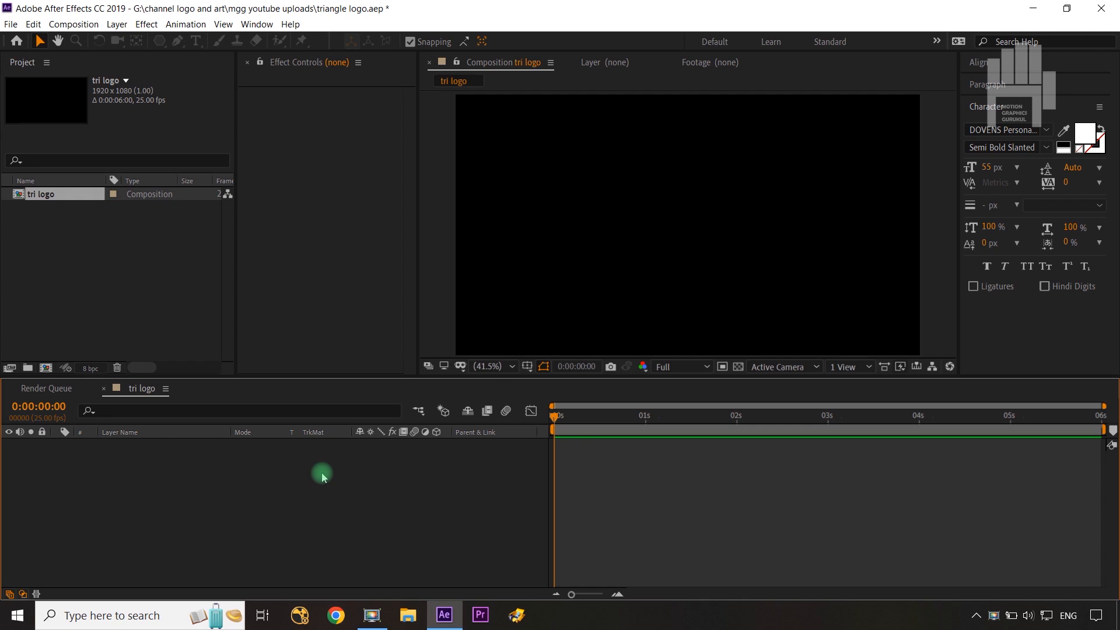
{"action": "left_click", "coordinate": [162, 248]}
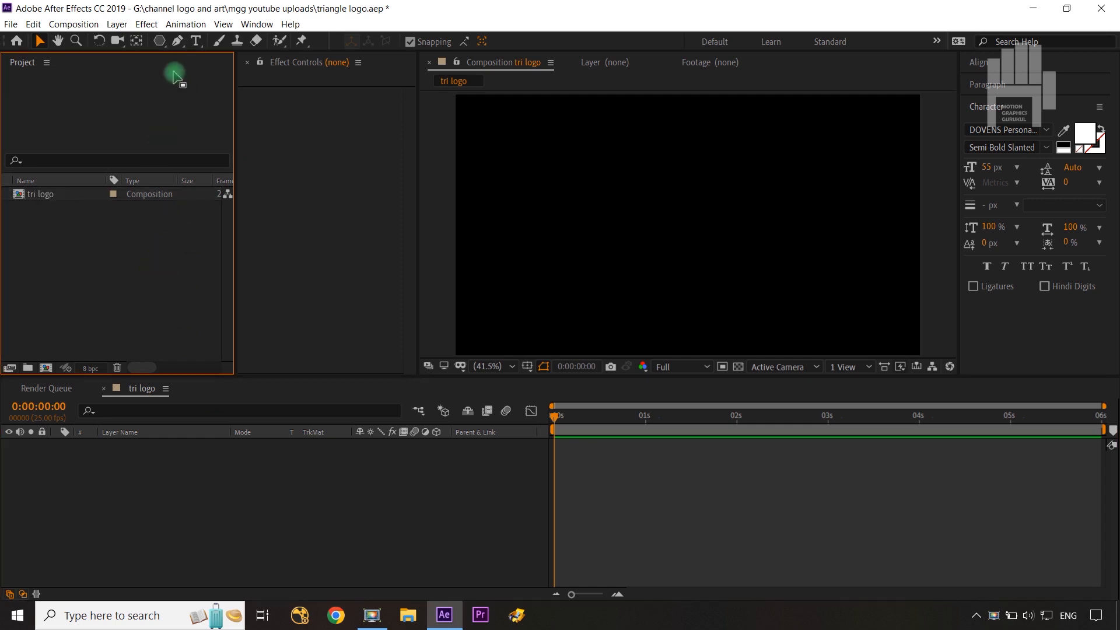
- Draw a polygon with an outer radius of about 312 px and centre it horizontally and vertically in the composition
{"action": "left_click", "coordinate": [159, 42]}
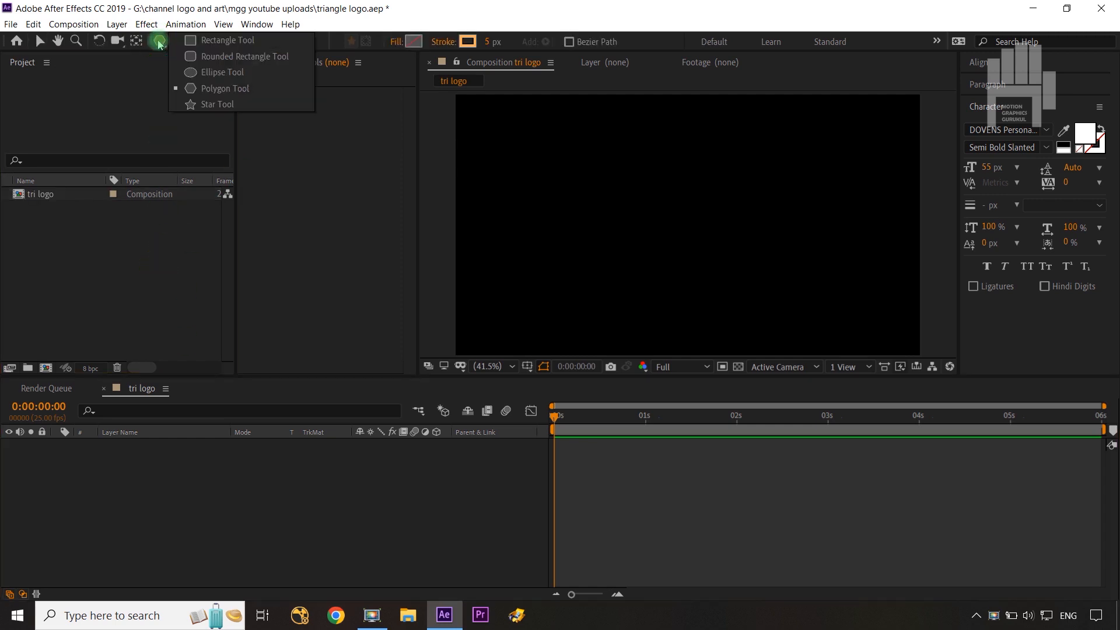
{"action": "left_click_drag", "start_coordinate": [158, 41], "coordinate": [209, 91]}
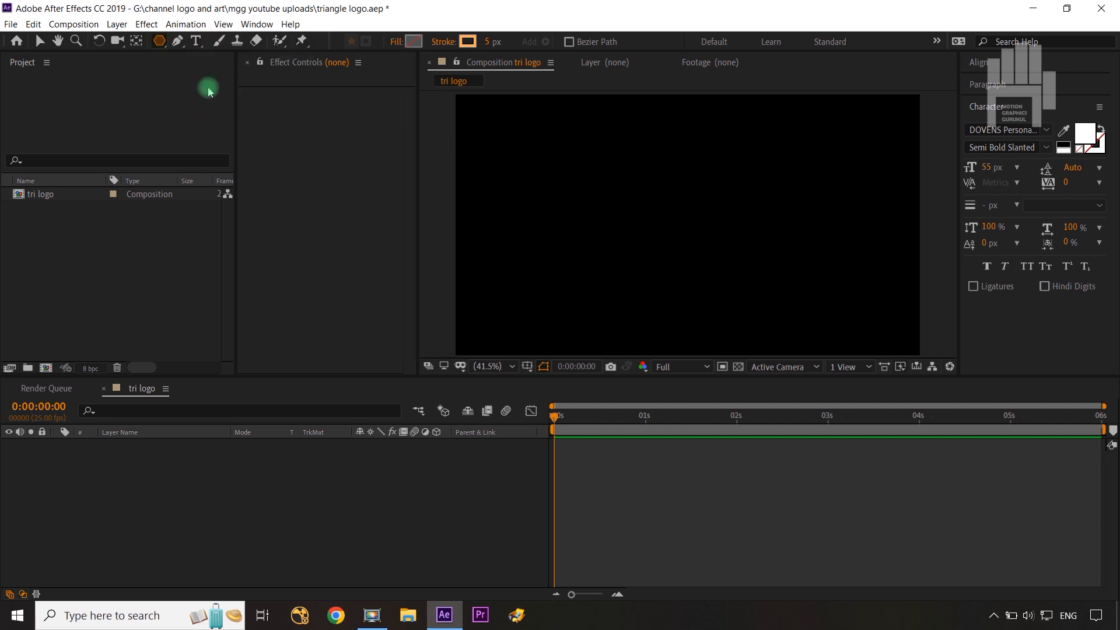
{"action": "left_click_drag", "start_coordinate": [664, 201], "coordinate": [710, 260]}
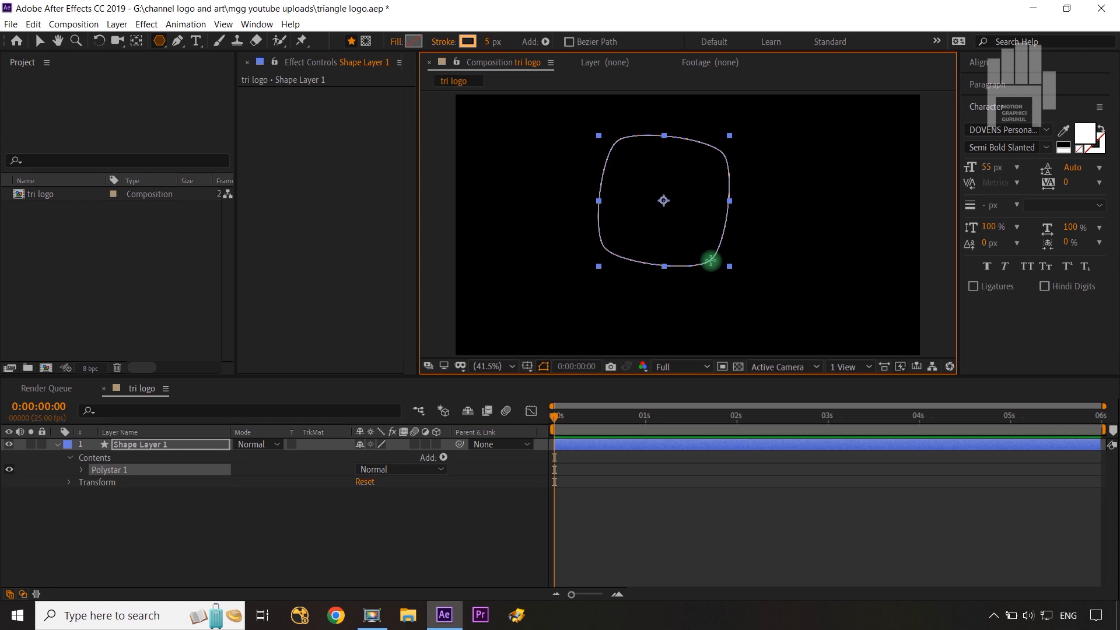
{"action": "left_click", "coordinate": [986, 65]}
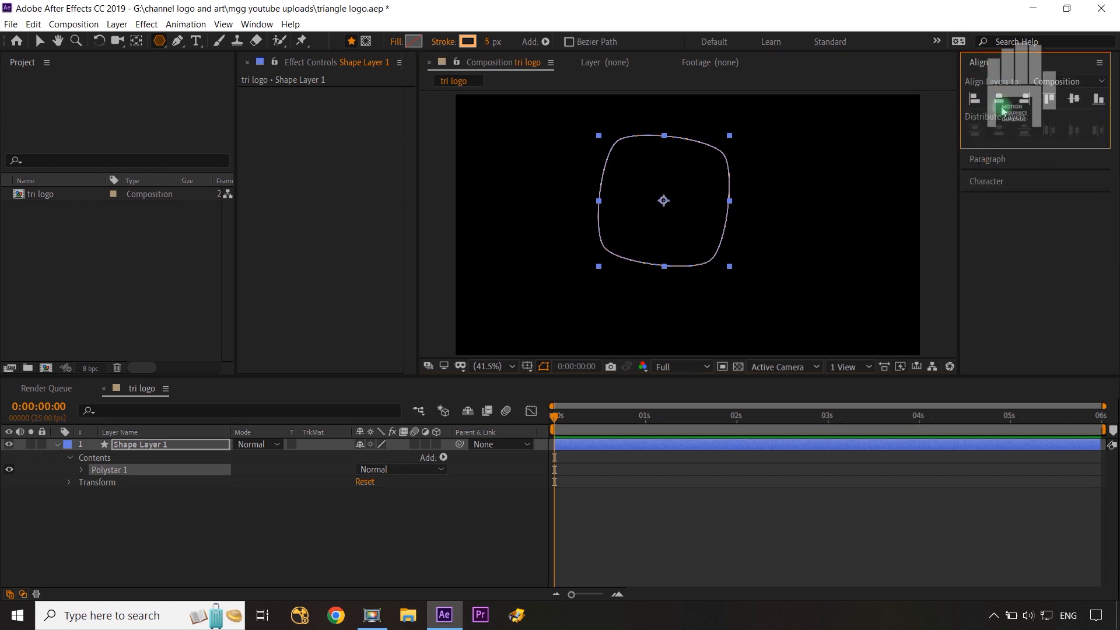
{"action": "left_click", "coordinate": [1078, 117]}
{"action": "left_click", "coordinate": [1074, 99]}
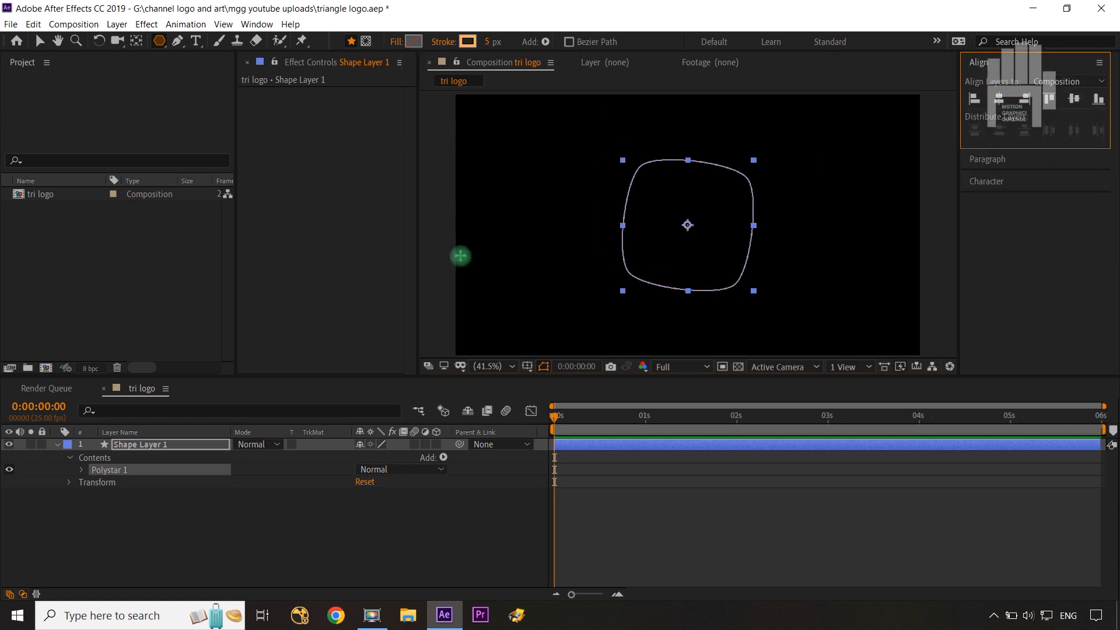
- Set the Outer Roundness of the shape's Polystar Path to 0%
{"action": "left_click", "coordinate": [178, 446]}
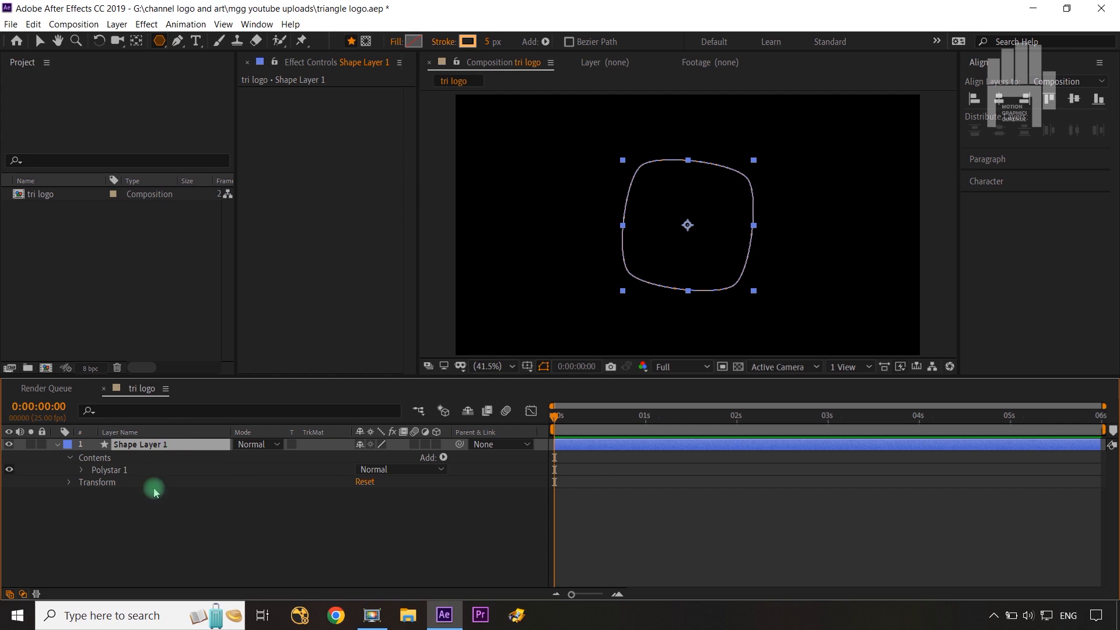
{"action": "left_click", "coordinate": [81, 470]}
{"action": "left_click", "coordinate": [95, 482]}
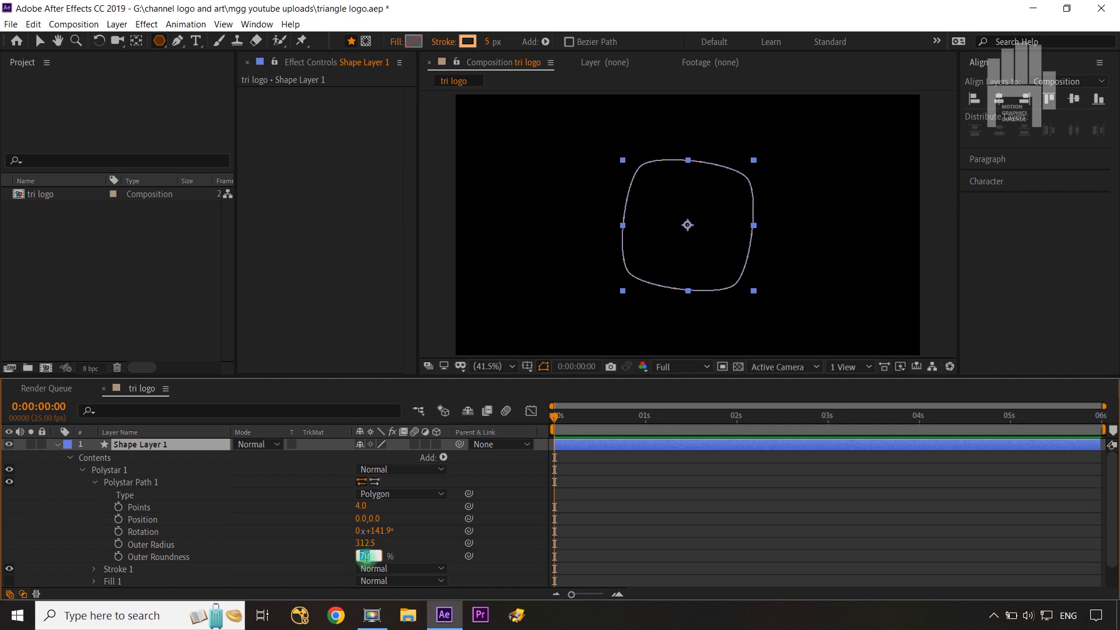
{"action": "type", "text": "0"}
{"action": "left_click", "coordinate": [441, 543]}
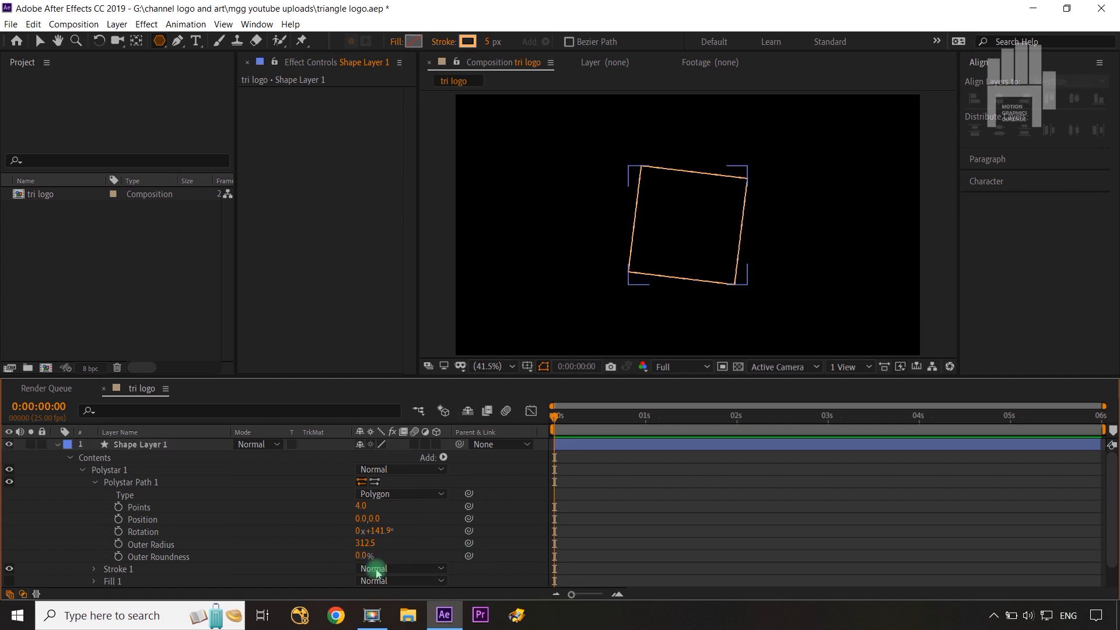
- Set the Polystar Path's Outer Radius to 260 and its Rotation to 0°
{"action": "left_click_drag", "start_coordinate": [361, 546], "coordinate": [328, 547]}
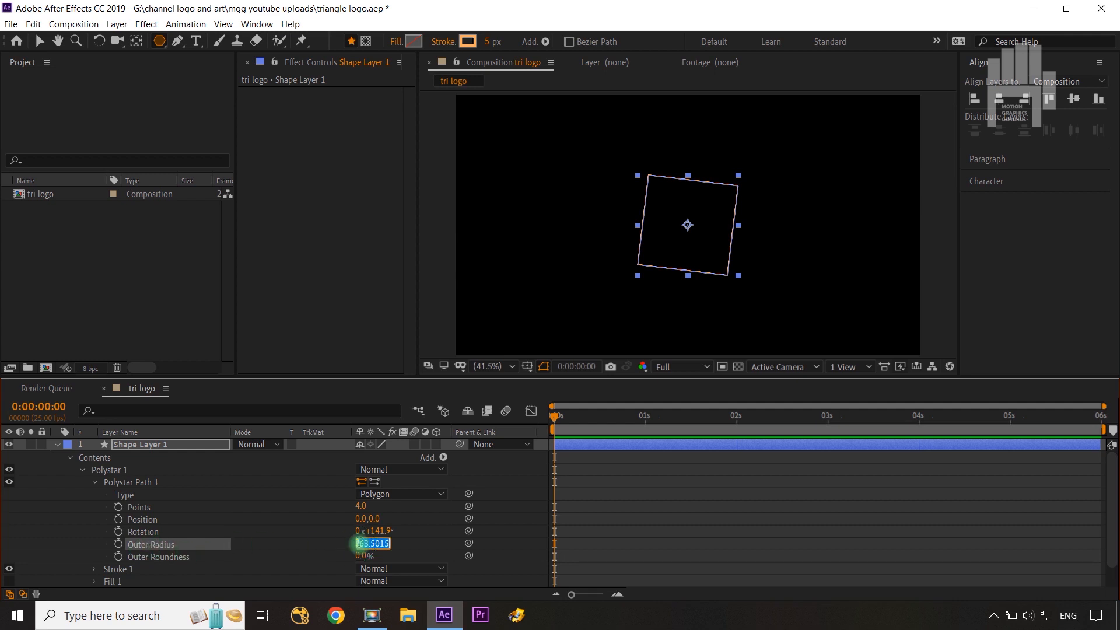
{"action": "type", "text": "260"}
{"action": "left_click", "coordinate": [412, 539]}
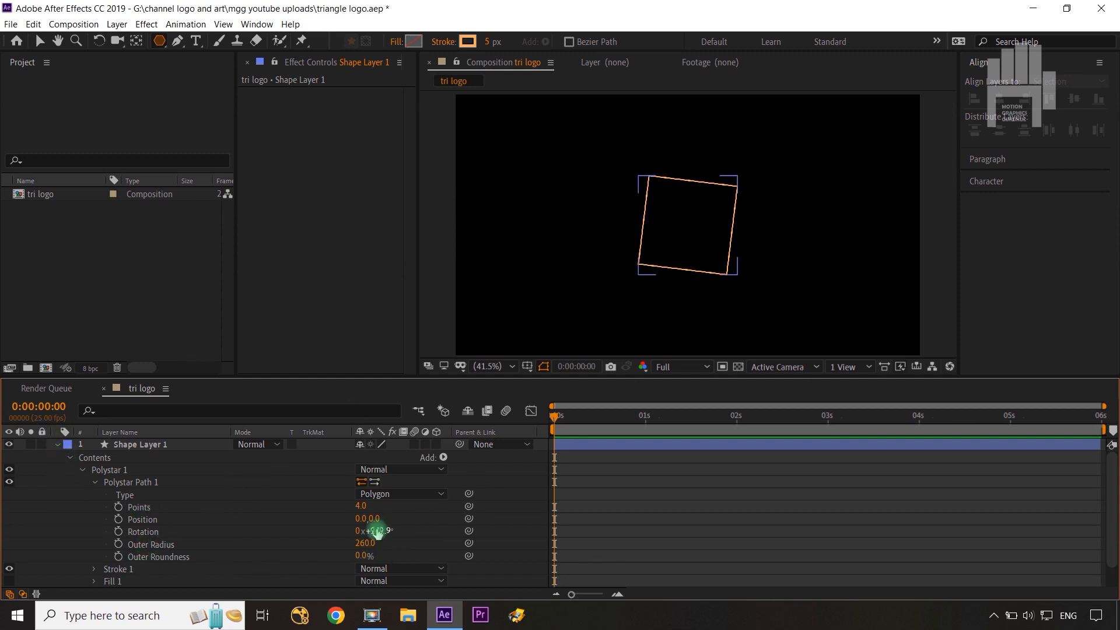
{"action": "left_click", "coordinate": [377, 530]}
{"action": "type", "text": "0"}
{"action": "left_click", "coordinate": [430, 525]}
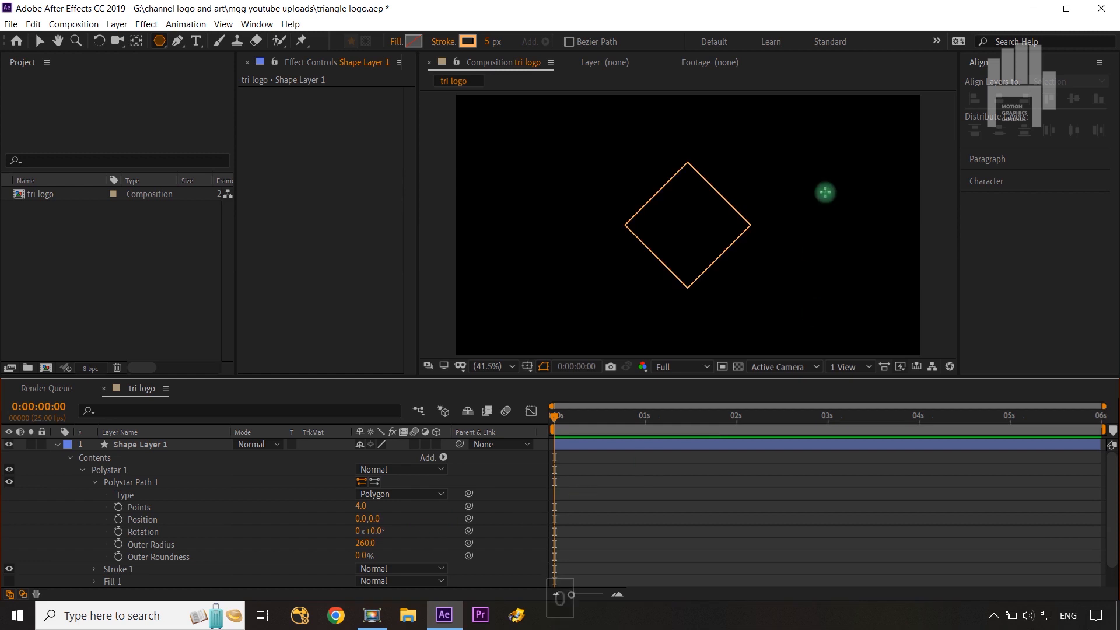
- Collapse the shape layer's properties and rename the layer "triangle"
{"action": "left_click", "coordinate": [174, 446]}
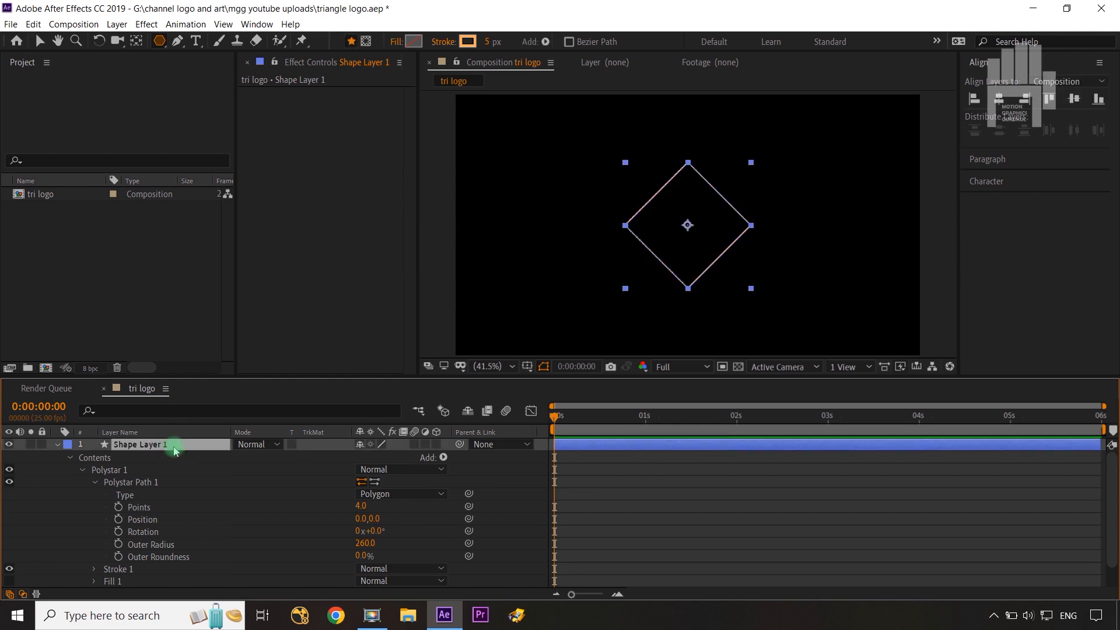
{"action": "key", "text": "v"}
{"action": "left_click", "coordinate": [56, 446]}
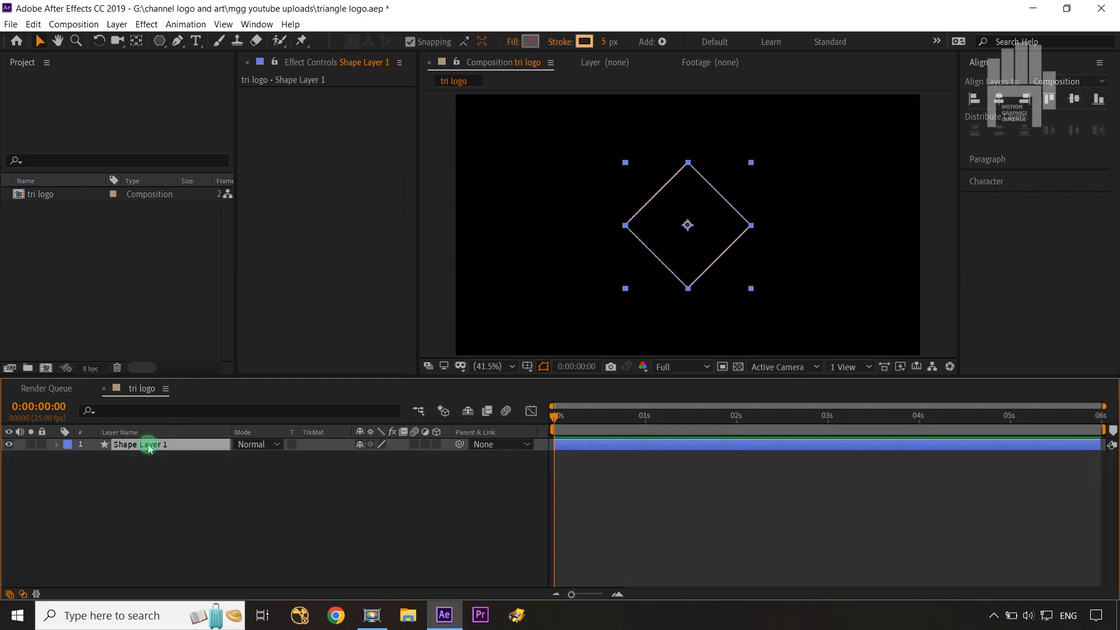
{"action": "key", "text": "Return"}
{"action": "type", "text": "tri"}
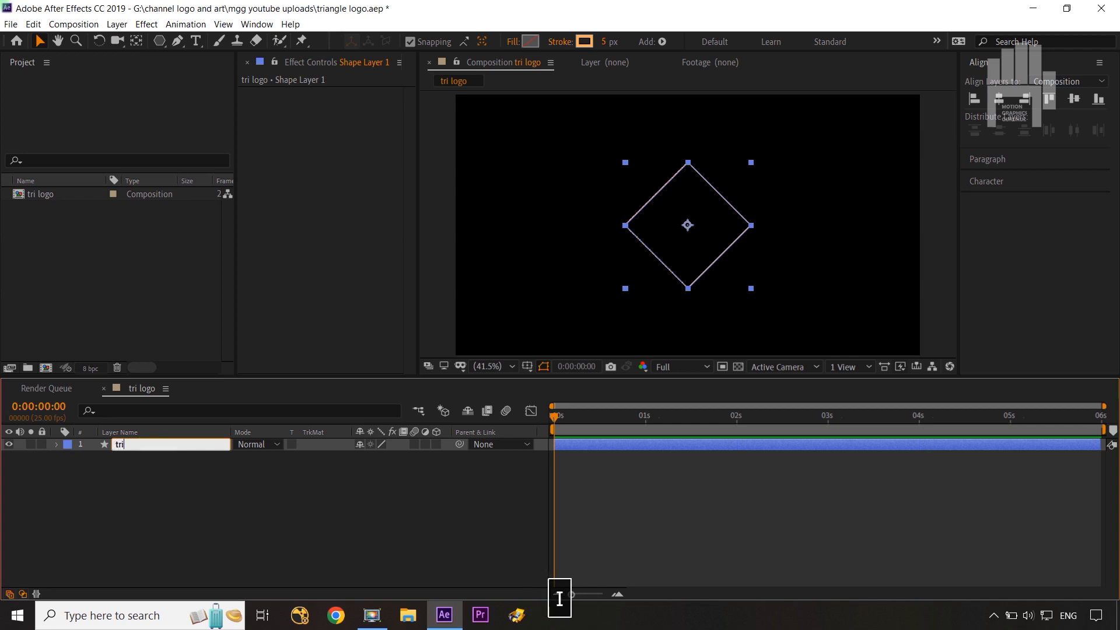
{"action": "type", "text": "anlg"}
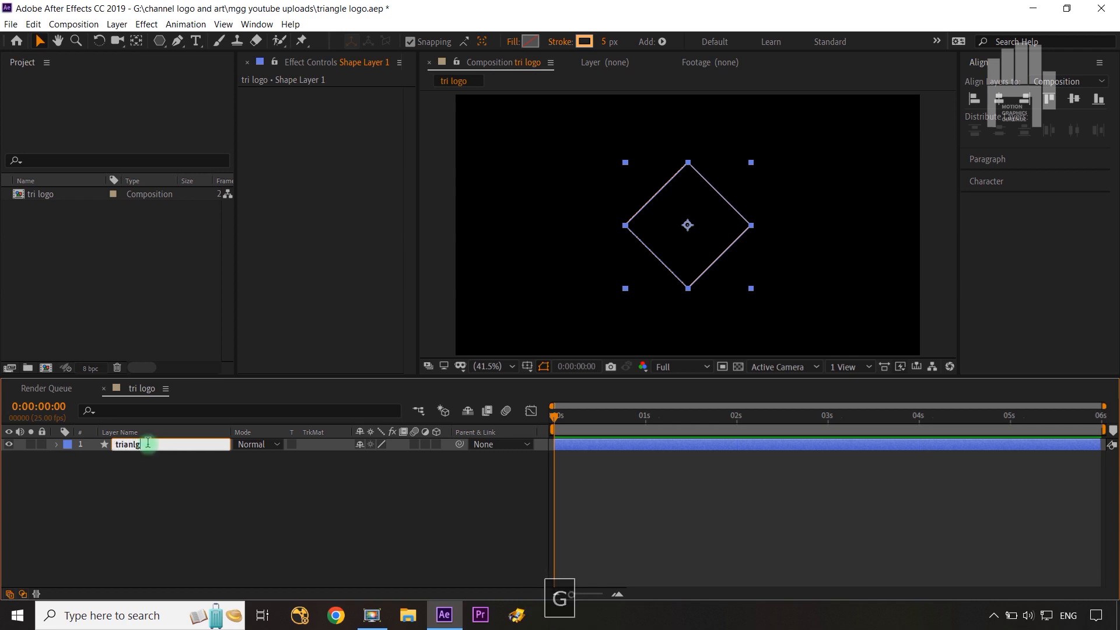
{"action": "key", "text": "BackSpace"}
{"action": "key", "text": "BackSpace"}
{"action": "type", "text": "gl"}
{"action": "key", "text": "Return"}
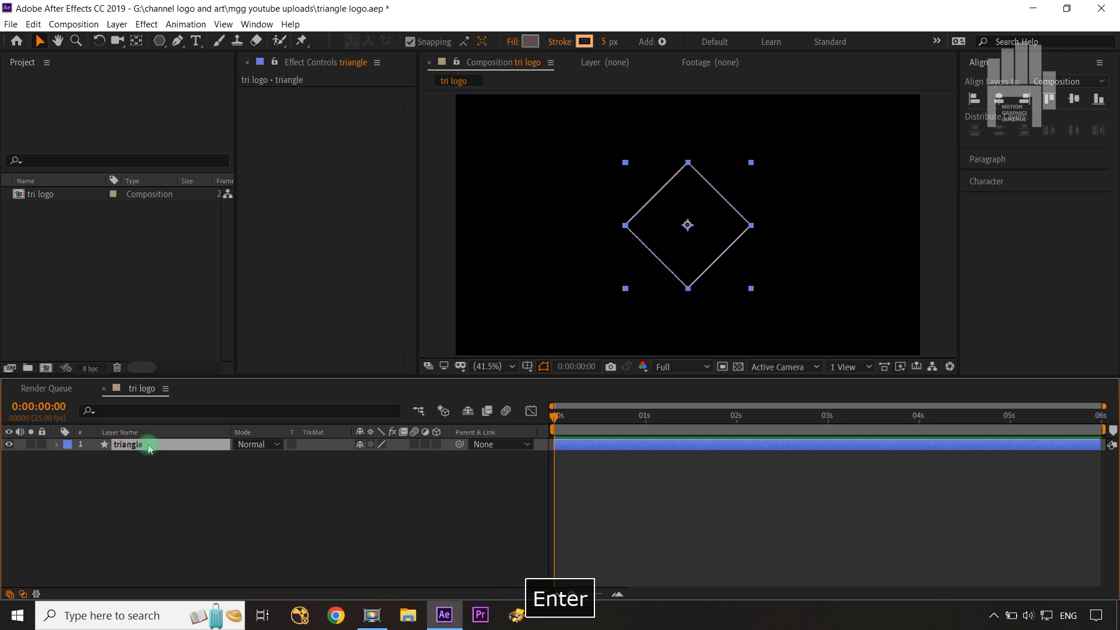
{"action": "left_click", "coordinate": [167, 515]}
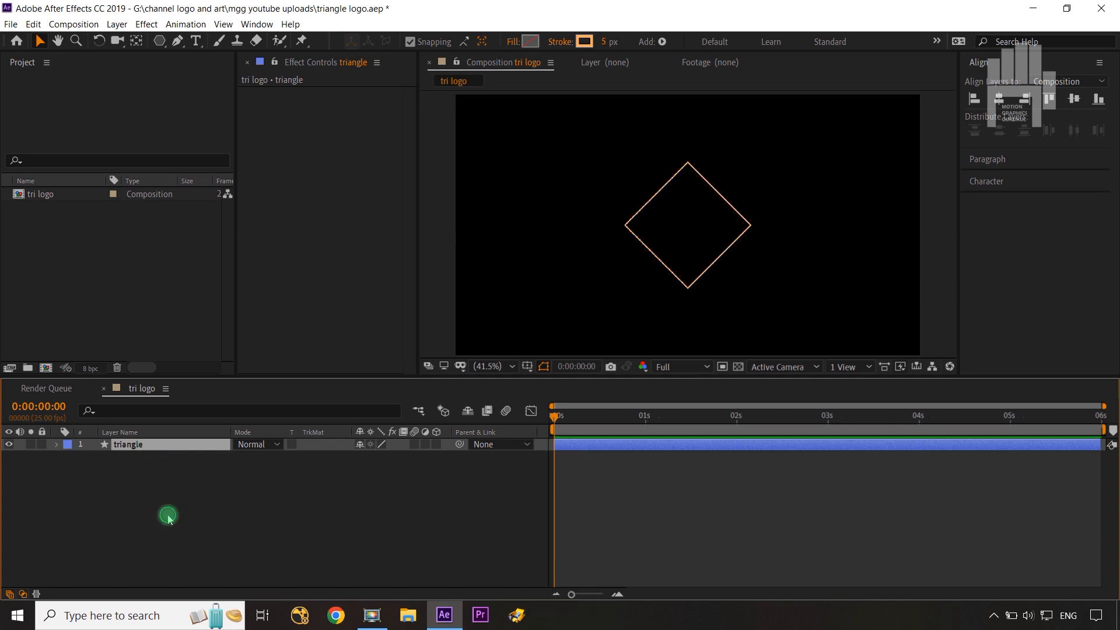
- Show the triangle layer's Scale and Rotation and start animating both with keyframes at 0 seconds
{"action": "left_click", "coordinate": [139, 448]}
{"action": "key", "text": "s"}
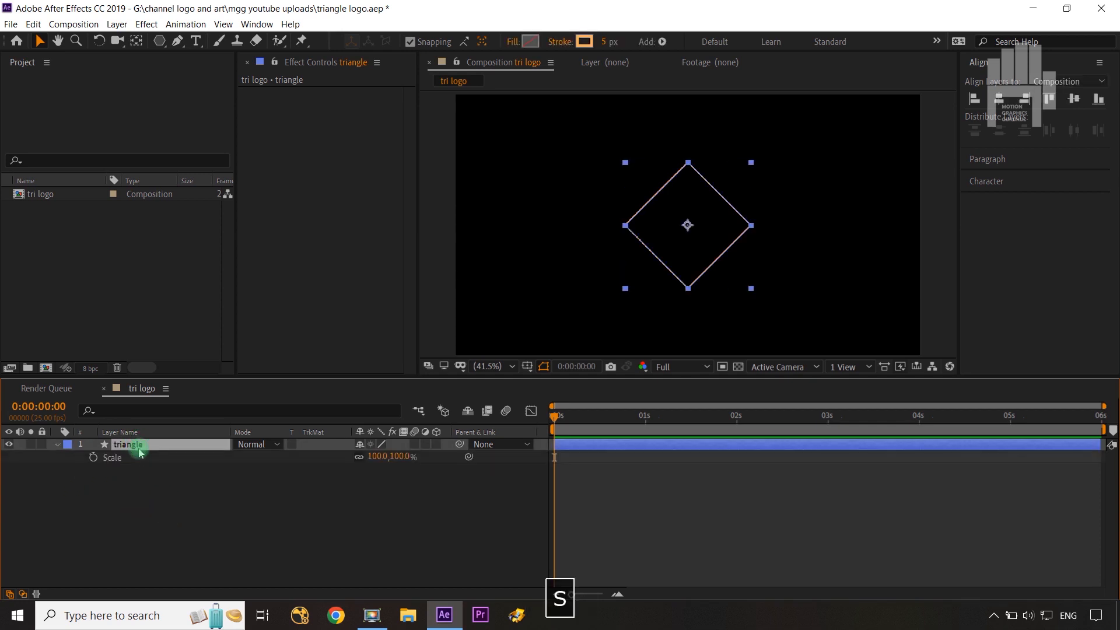
{"action": "key", "text": "shift+r"}
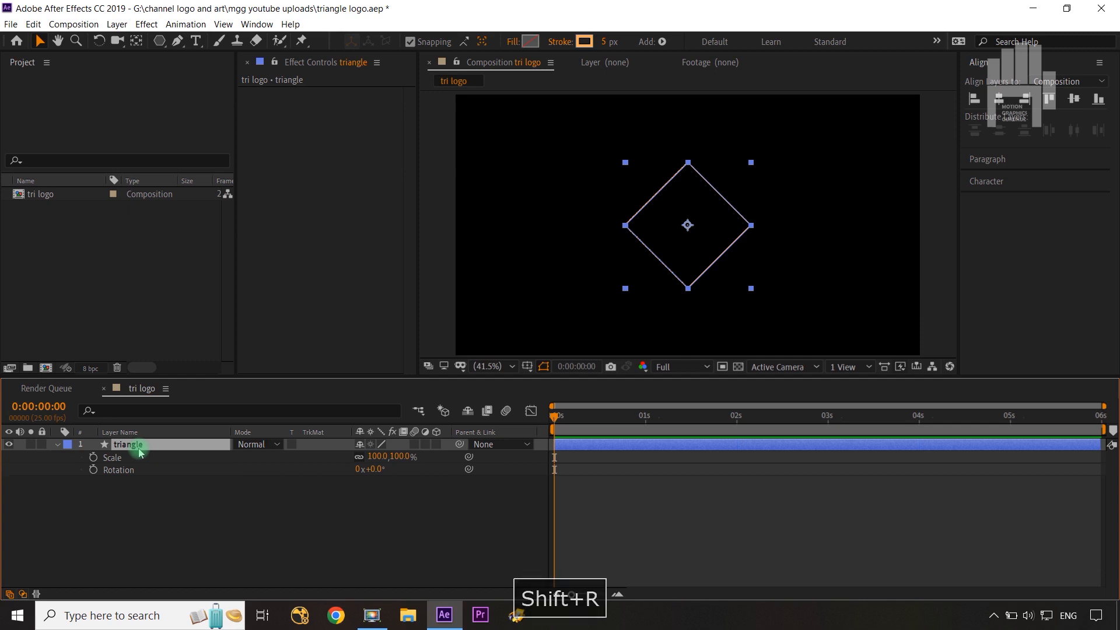
{"action": "left_click", "coordinate": [93, 457]}
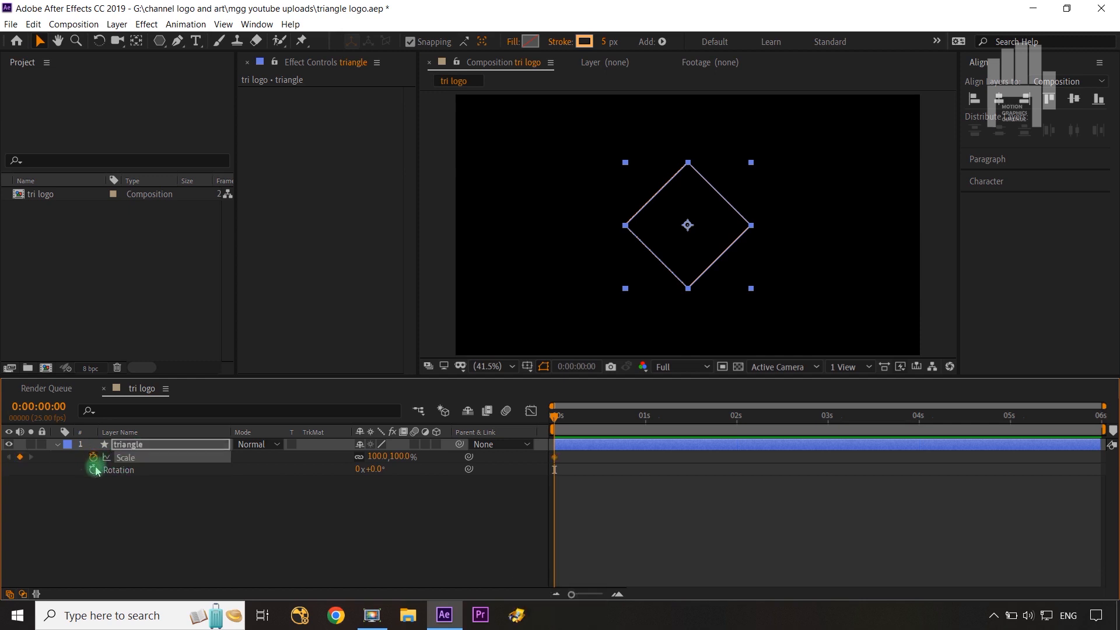
{"action": "left_click", "coordinate": [93, 469]}
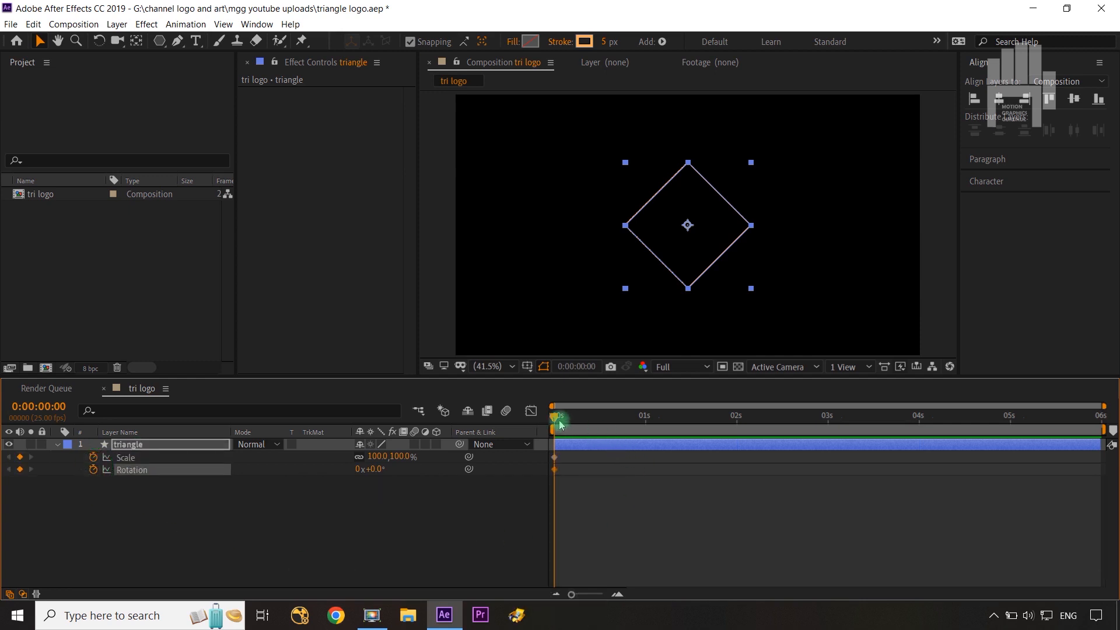
- Add Scale and Rotation keyframes with their existing values to the triangle layer at 4 seconds
{"action": "left_click_drag", "start_coordinate": [559, 423], "coordinate": [919, 431]}
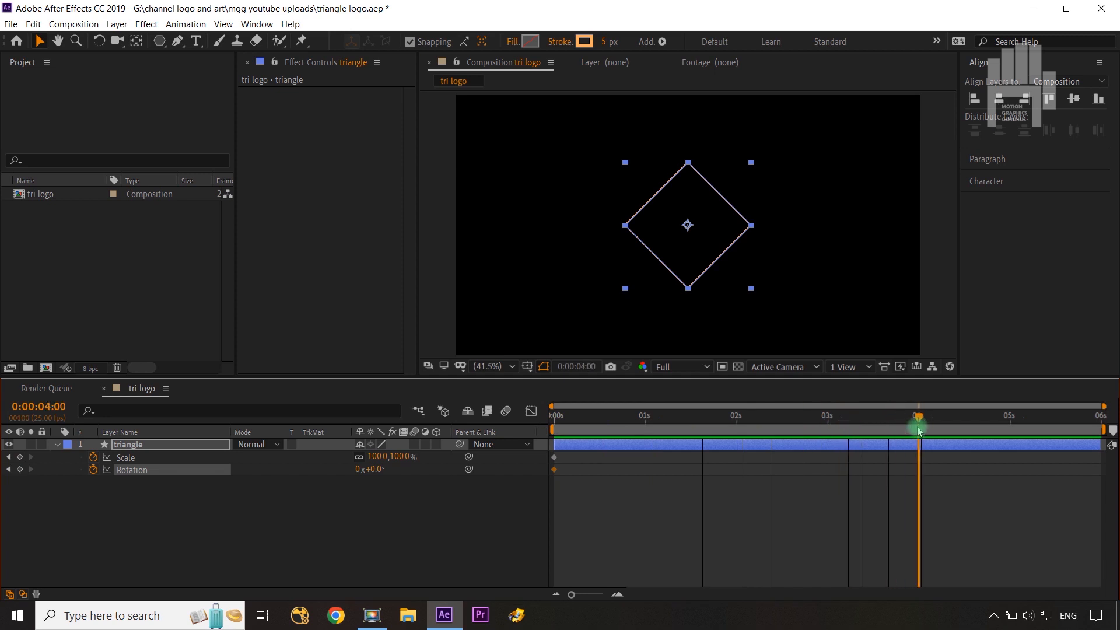
{"action": "left_click", "coordinate": [20, 456]}
{"action": "left_click", "coordinate": [20, 469]}
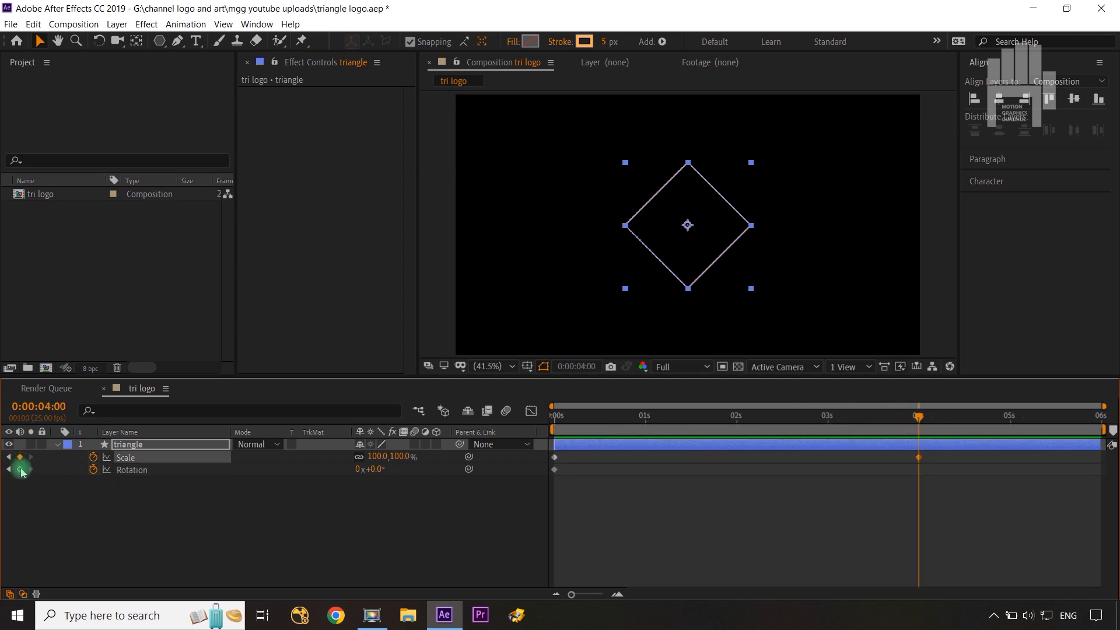
{"action": "left_click", "coordinate": [687, 461]}
- Return to 0 seconds and set the triangle layer's Scale there to 497%
{"action": "left_click_drag", "start_coordinate": [914, 420], "coordinate": [525, 435]}
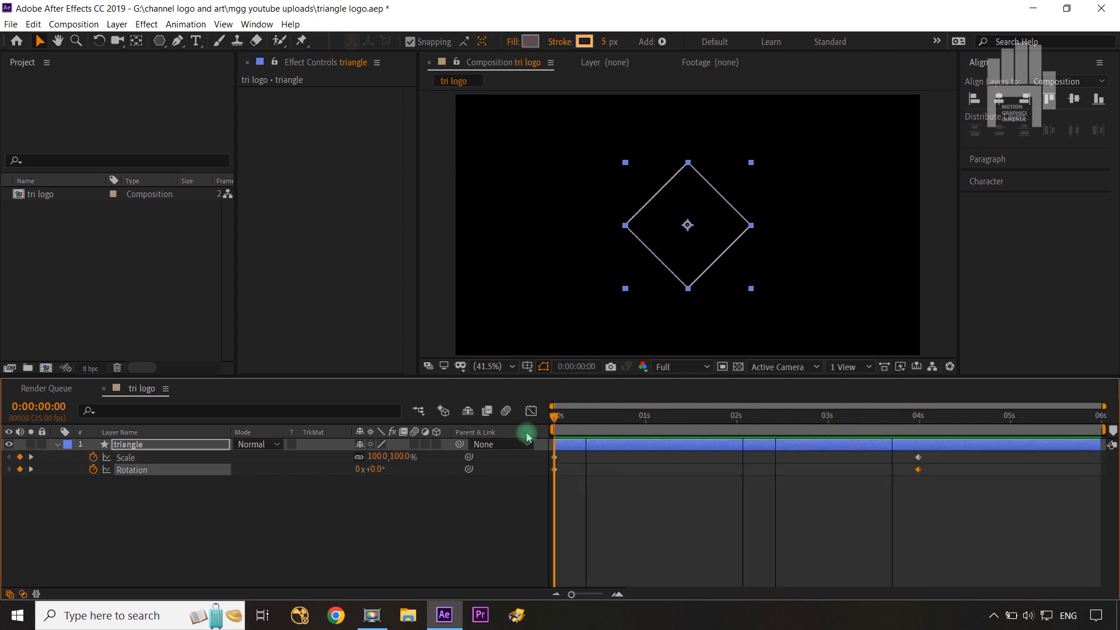
{"action": "left_click", "coordinate": [408, 531]}
{"action": "left_click", "coordinate": [426, 464]}
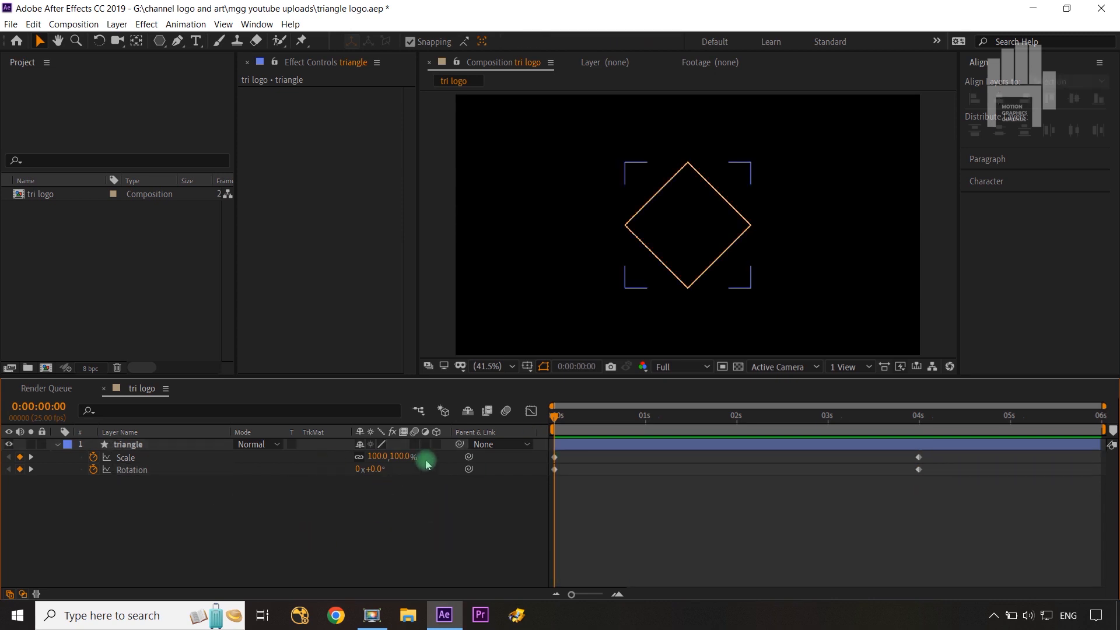
{"action": "left_click_drag", "start_coordinate": [397, 462], "coordinate": [668, 441]}
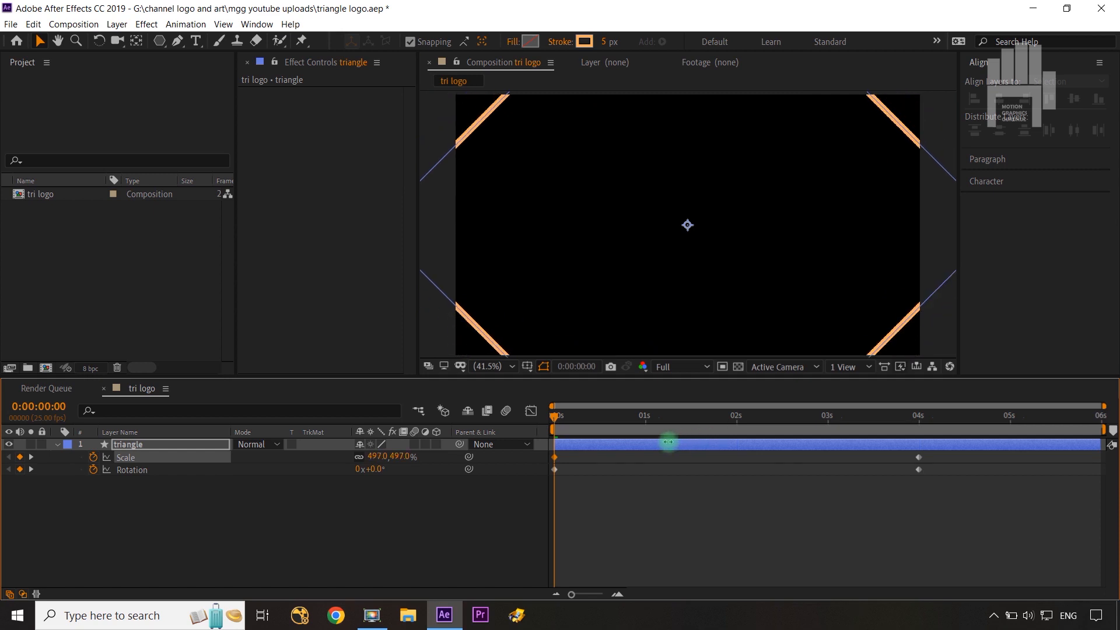
- Try reducing the triangle layer's Scale at 0 seconds to about 181%, and undo that change
{"action": "left_click", "coordinate": [891, 125]}
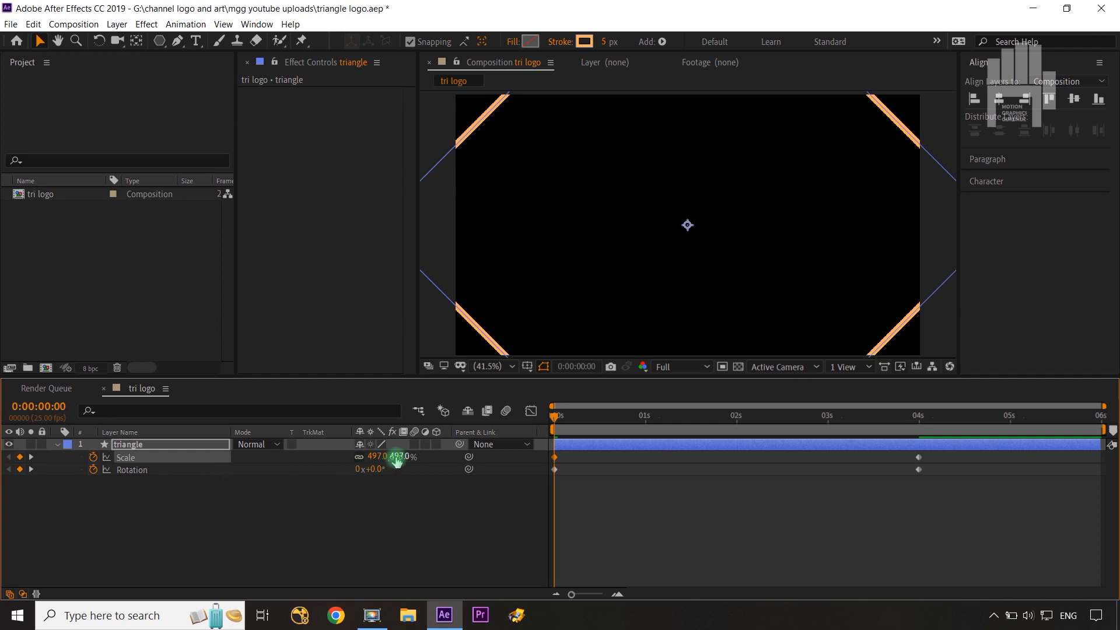
{"action": "left_click_drag", "start_coordinate": [395, 458], "coordinate": [175, 488]}
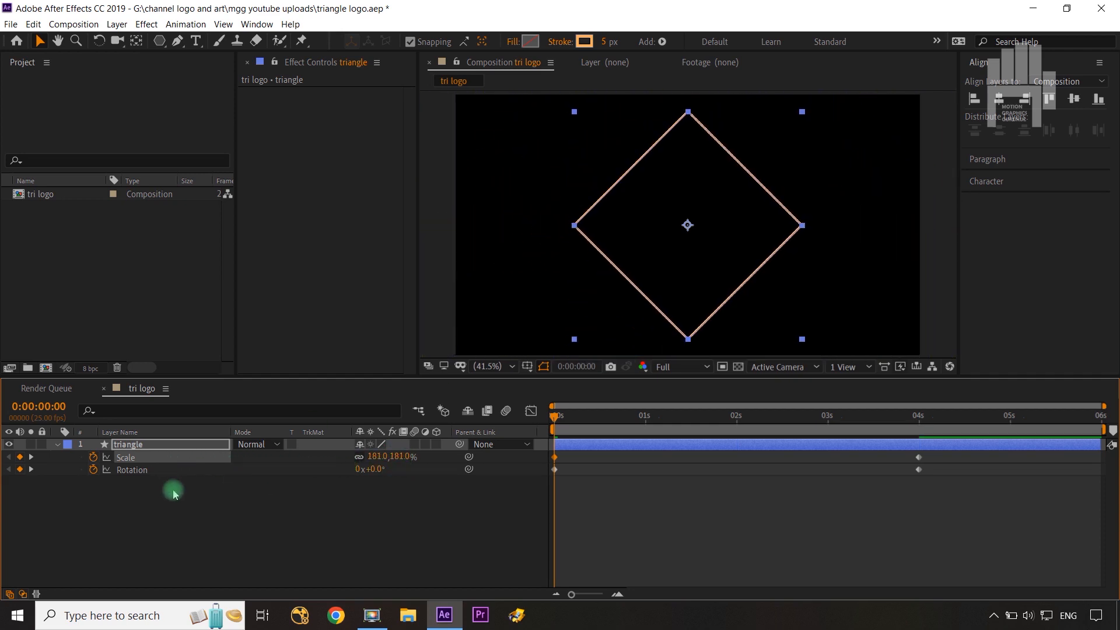
{"action": "key", "text": "ctrl+z"}
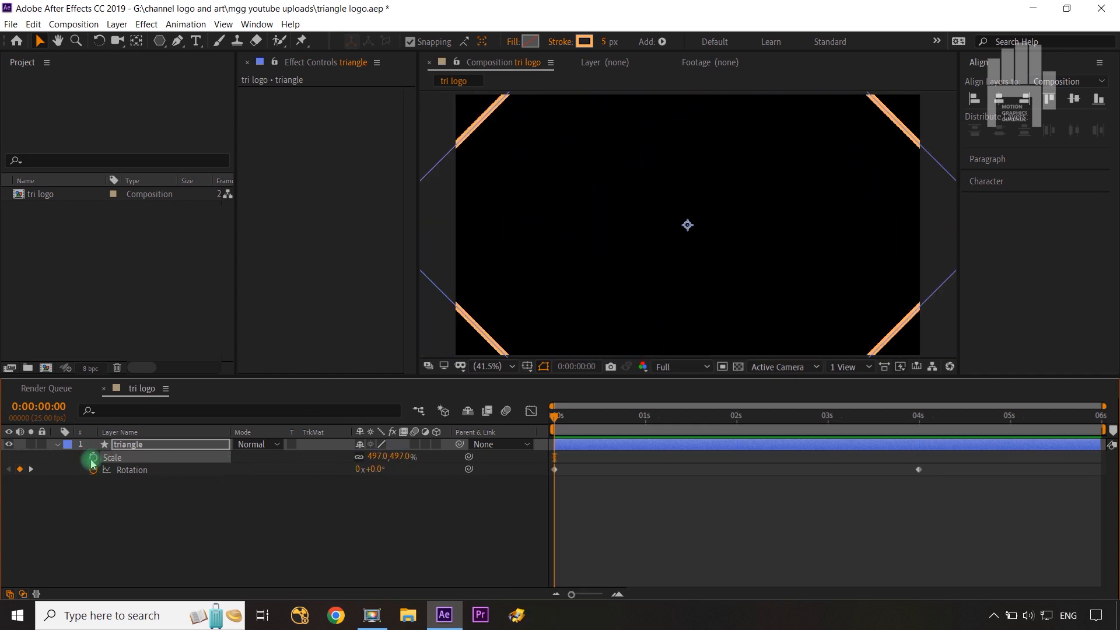
- Reveal the triangle layer's Polystar Path 1 properties and start animating Outer Radius with a keyframe at 0 seconds
{"action": "left_click", "coordinate": [59, 446]}
{"action": "left_click", "coordinate": [58, 447]}
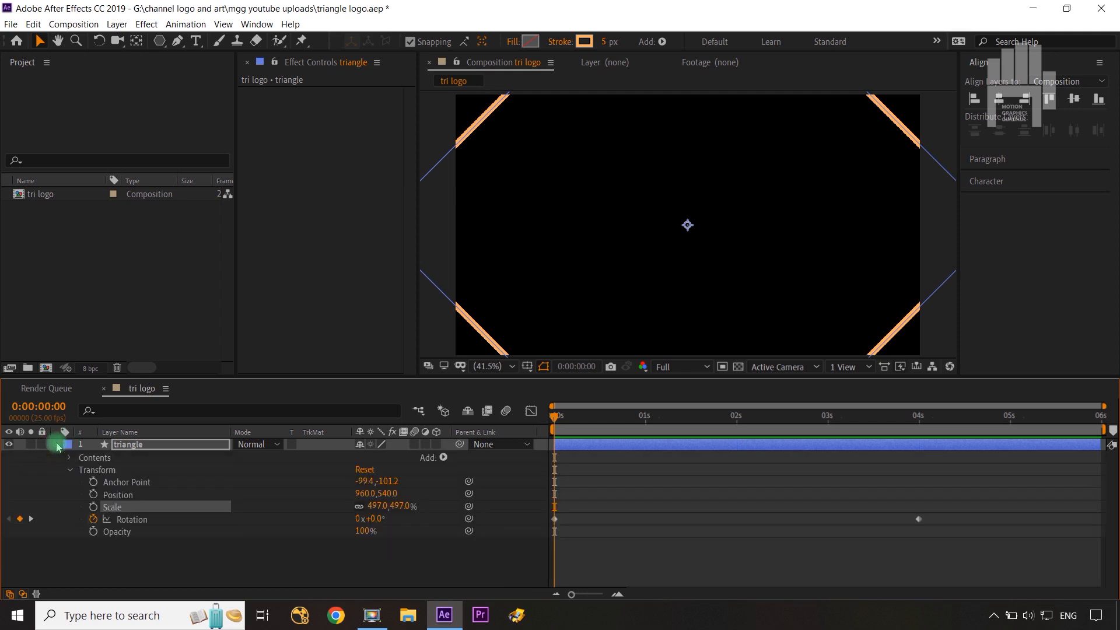
{"action": "left_click", "coordinate": [70, 457]}
{"action": "left_click", "coordinate": [83, 469]}
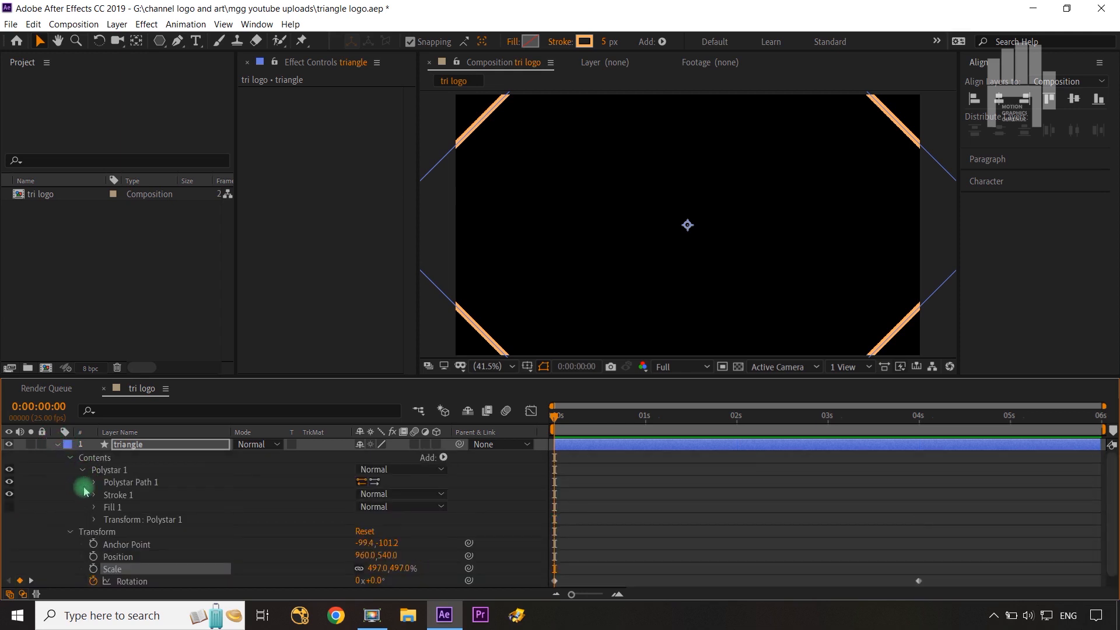
{"action": "left_click", "coordinate": [93, 484]}
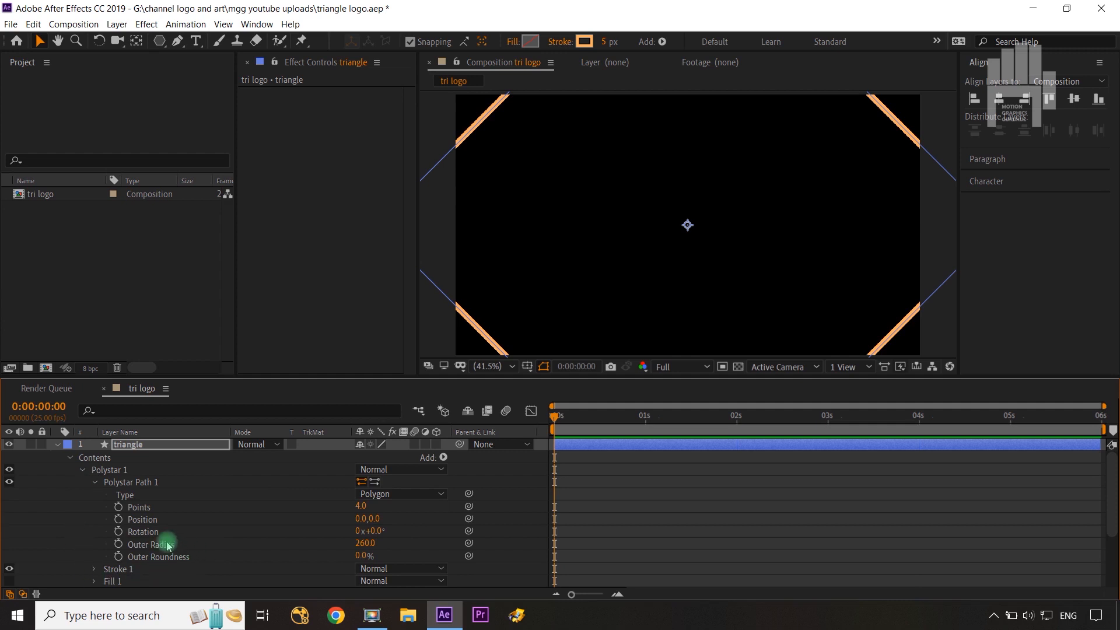
{"action": "left_click", "coordinate": [119, 545]}
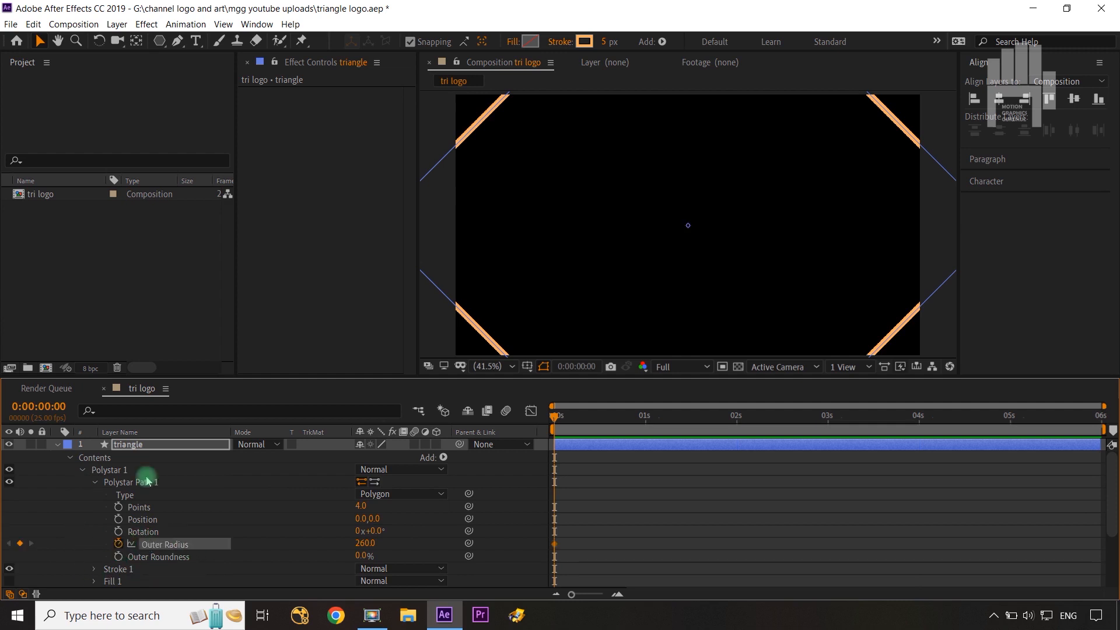
- Show only the triangle layer's animated properties and add an Outer Radius keyframe with its existing value at 4 seconds
{"action": "left_click", "coordinate": [156, 444]}
{"action": "key", "text": "u"}
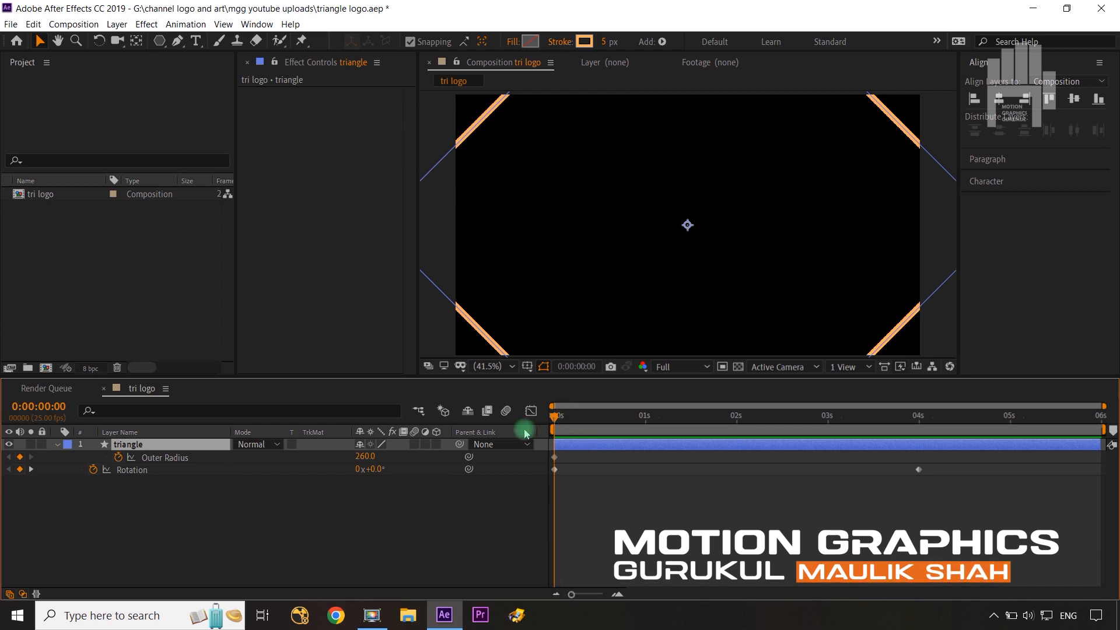
{"action": "left_click_drag", "start_coordinate": [552, 421], "coordinate": [919, 445]}
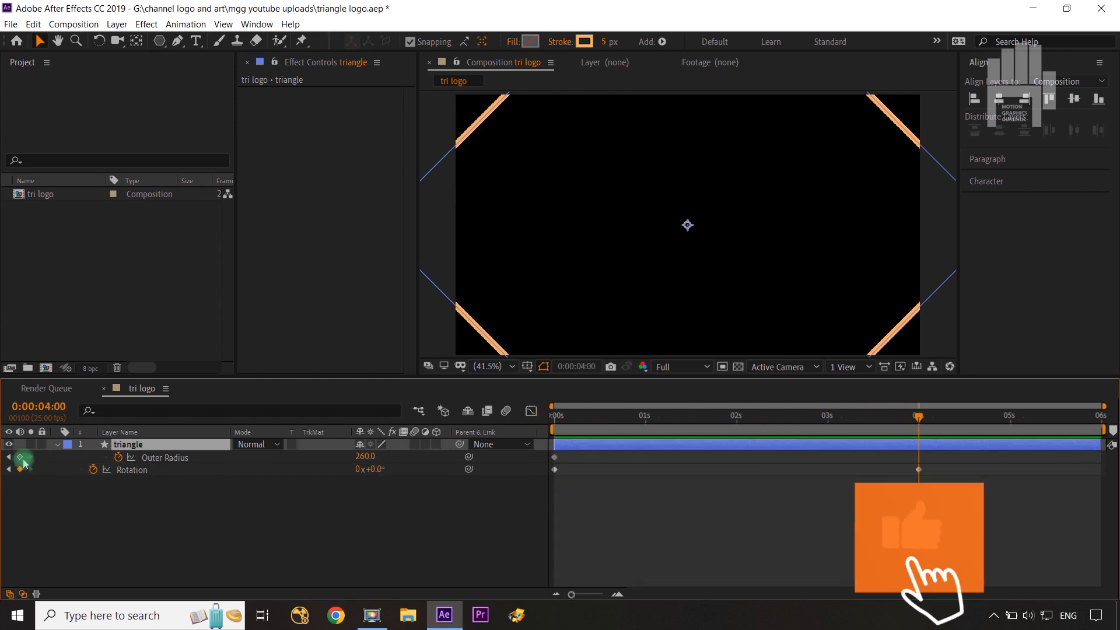
{"action": "left_click", "coordinate": [19, 457]}
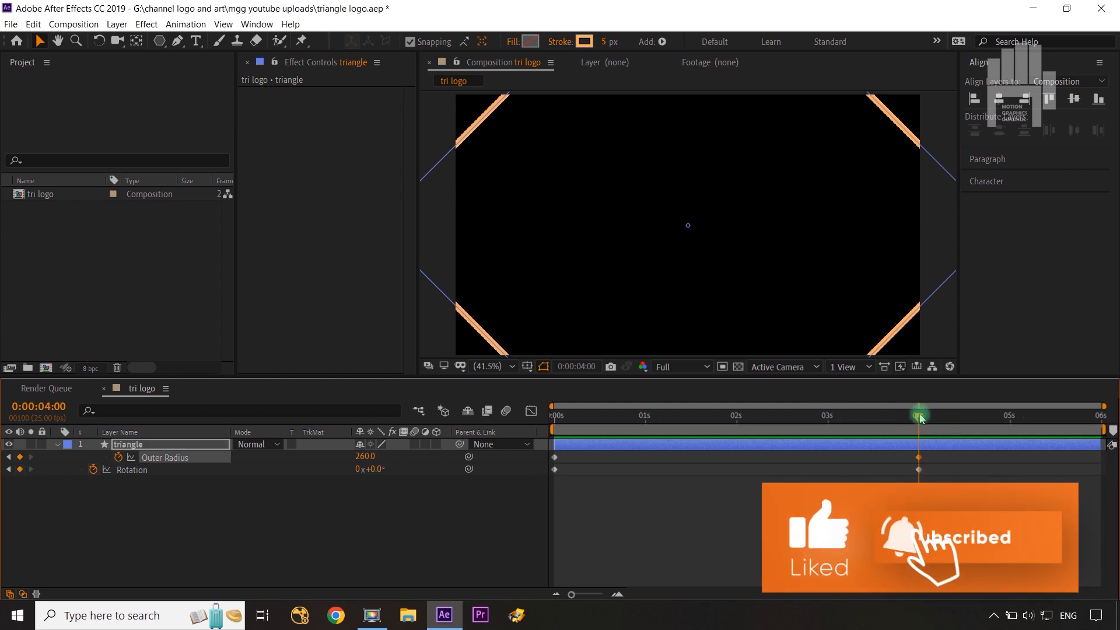
- Return to 0 seconds and set the triangle layer's Scale to 100%
{"action": "left_click_drag", "start_coordinate": [920, 416], "coordinate": [552, 415]}
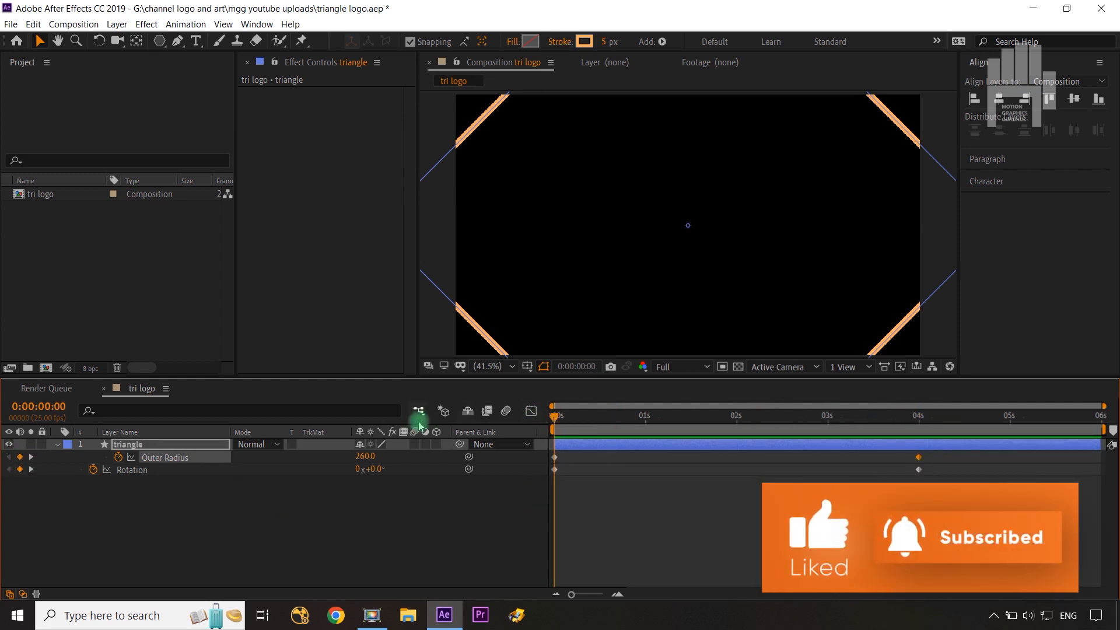
{"action": "left_click", "coordinate": [178, 448]}
{"action": "key", "text": "s"}
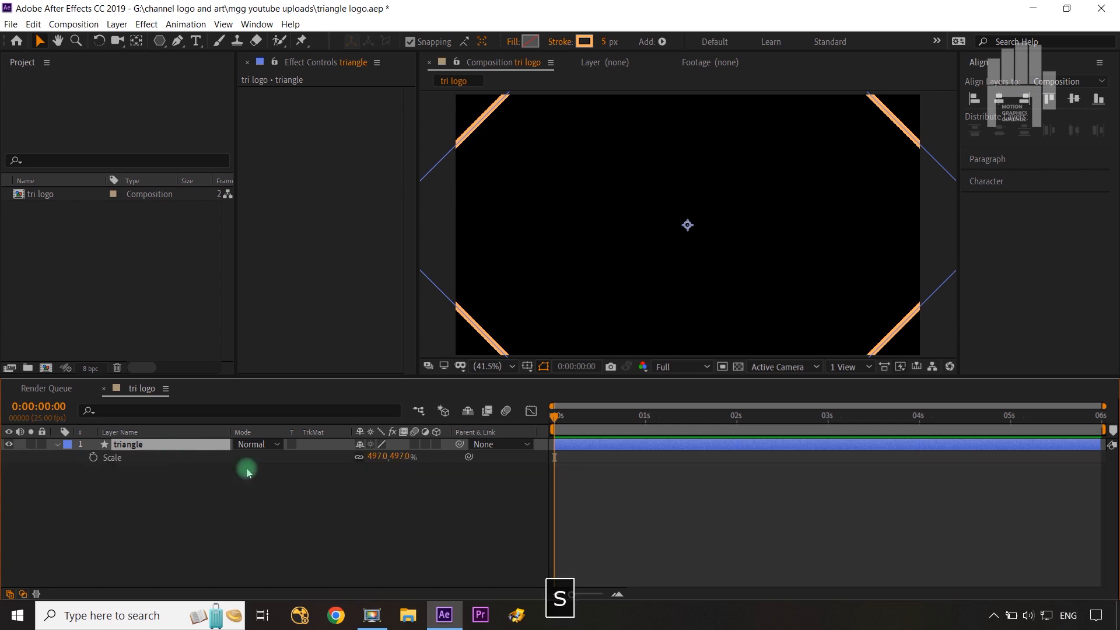
{"action": "left_click", "coordinate": [400, 457]}
{"action": "type", "text": "1"}
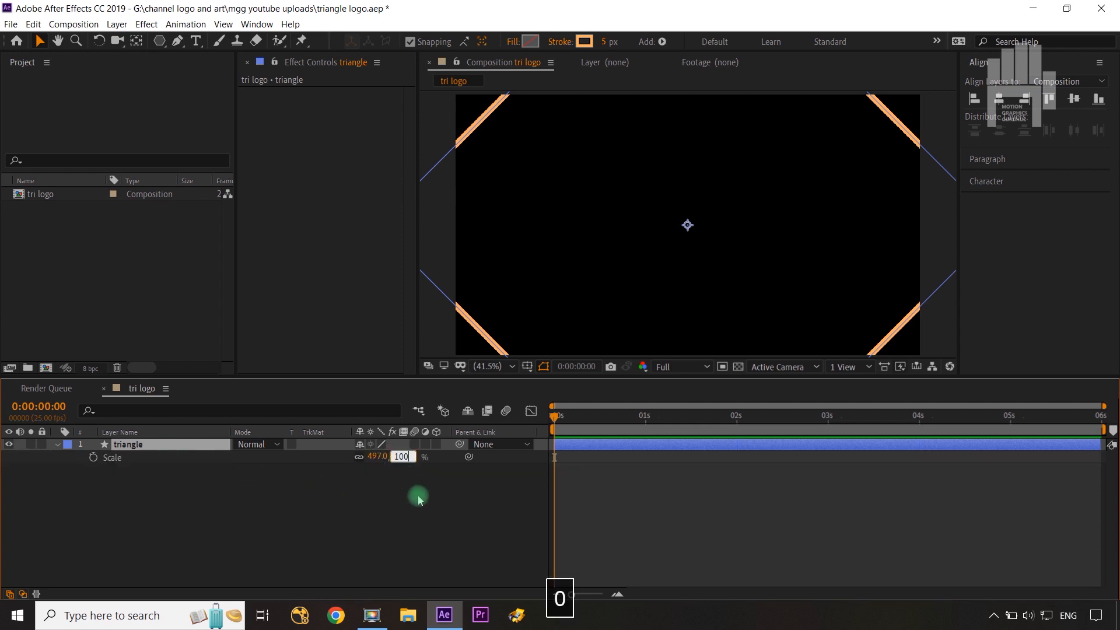
{"action": "type", "text": "00"}
{"action": "key", "text": "Return"}
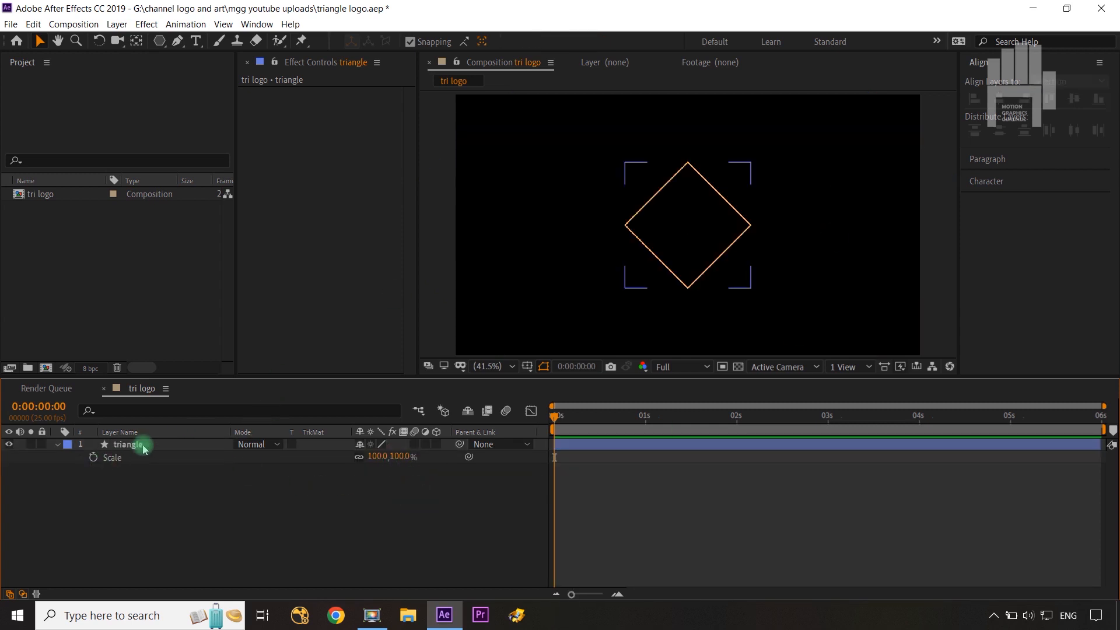
- Show the triangle layer's animated properties and increase Outer Radius at 0 seconds to 1522, enlarging the shape beyond the frame
{"action": "left_click", "coordinate": [134, 445]}
{"action": "key", "text": "u"}
{"action": "left_click", "coordinate": [282, 536]}
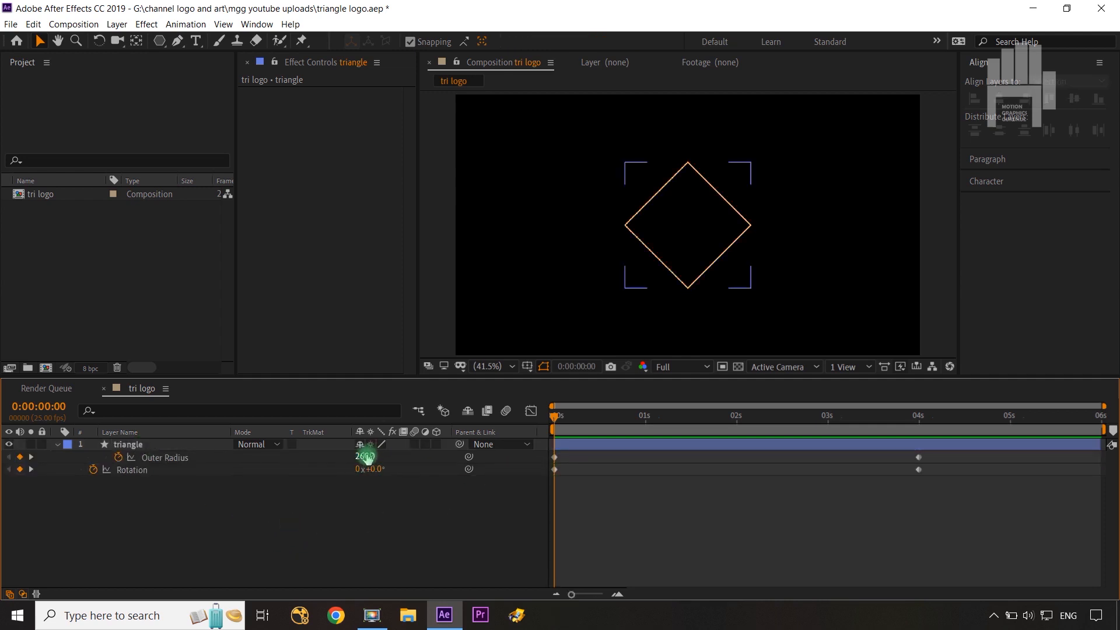
{"action": "left_click_drag", "start_coordinate": [366, 456], "coordinate": [554, 437]}
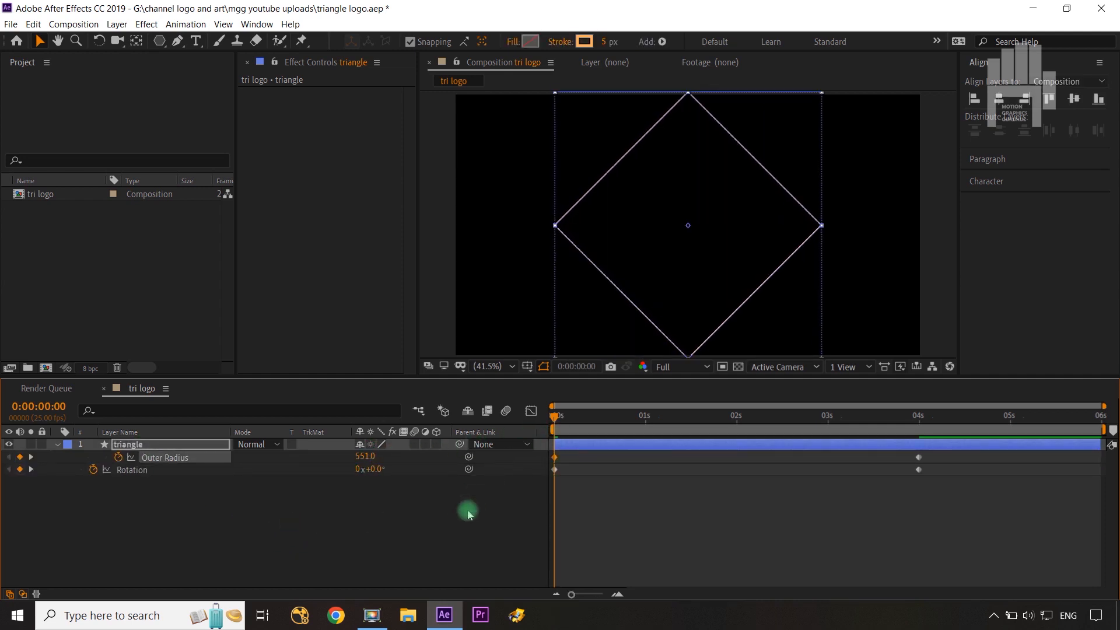
{"action": "left_click", "coordinate": [465, 513]}
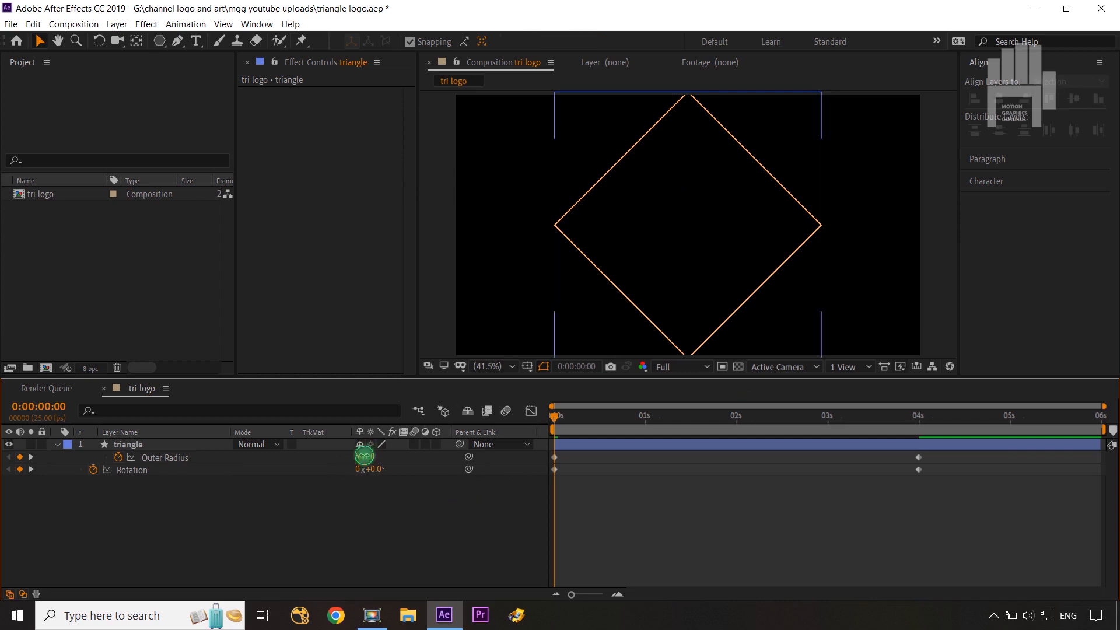
{"action": "left_click_drag", "start_coordinate": [364, 456], "coordinate": [915, 426]}
{"action": "left_click", "coordinate": [481, 525]}
- Go to 4 seconds and set the triangle layer's Rotation there to one full revolution, 1x+0.0°
{"action": "left_click", "coordinate": [558, 440]}
{"action": "left_click", "coordinate": [341, 467]}
{"action": "left_click", "coordinate": [361, 473]}
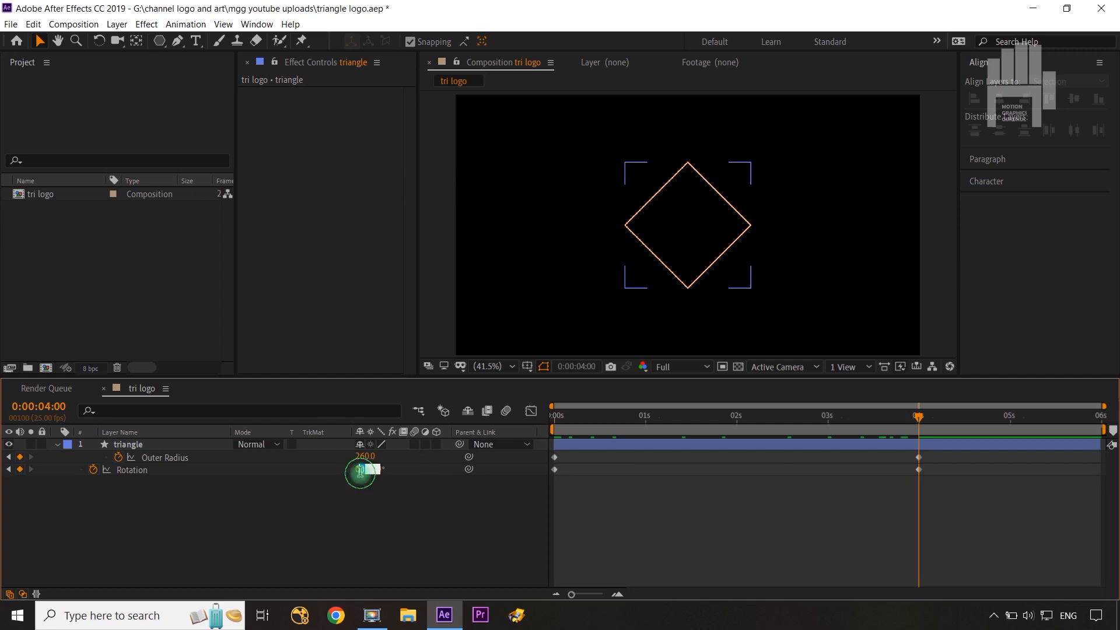
{"action": "type", "text": "1"}
{"action": "key", "text": "Return"}
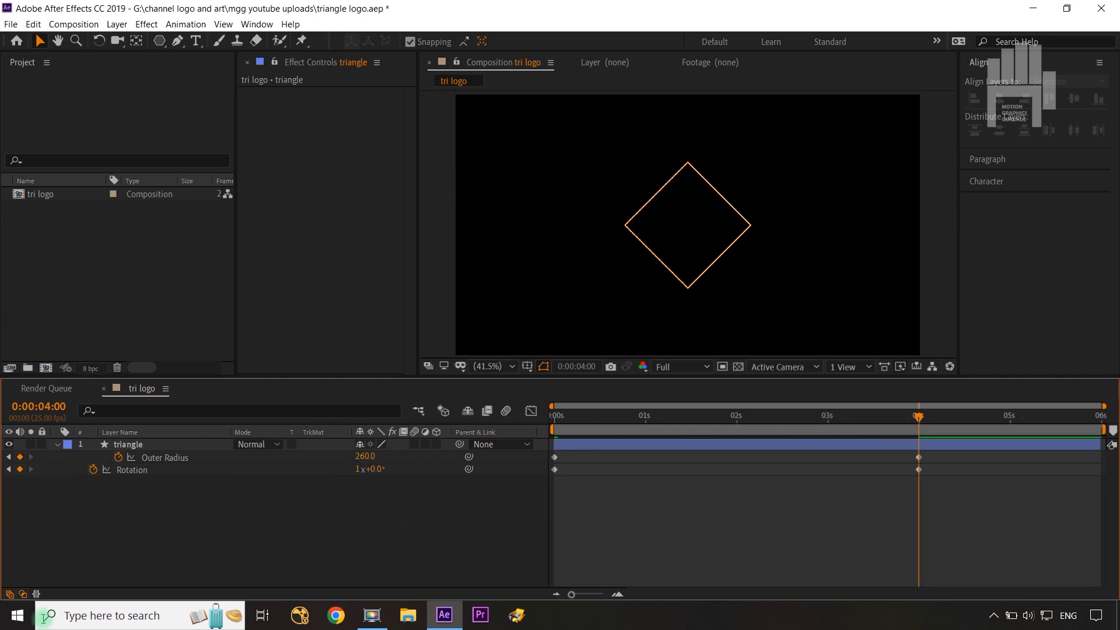
- Apply Easy Ease to all Outer Radius and Rotation keyframes at 0 and 4 seconds
{"action": "left_click", "coordinate": [866, 462]}
{"action": "left_click", "coordinate": [940, 472]}
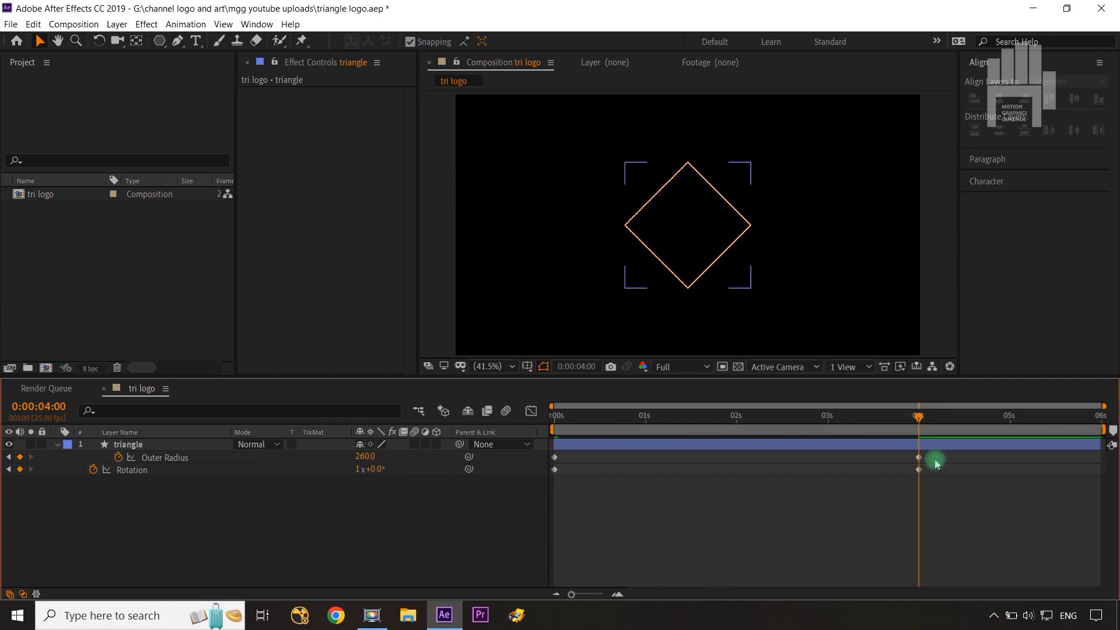
{"action": "left_click_drag", "start_coordinate": [936, 463], "coordinate": [548, 494]}
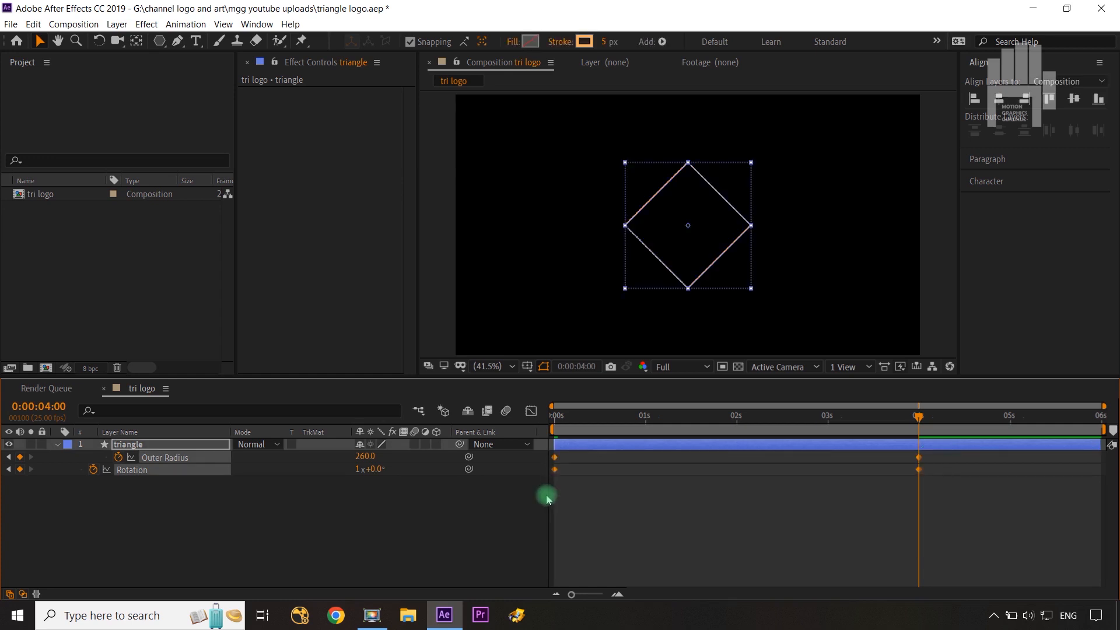
{"action": "key", "text": "F9"}
- In the speed graph, extend the outgoing ease handles of the 0-second Outer Radius and Rotation keyframes to about 2 seconds, then return to the keyframe view
{"action": "left_click", "coordinate": [531, 410]}
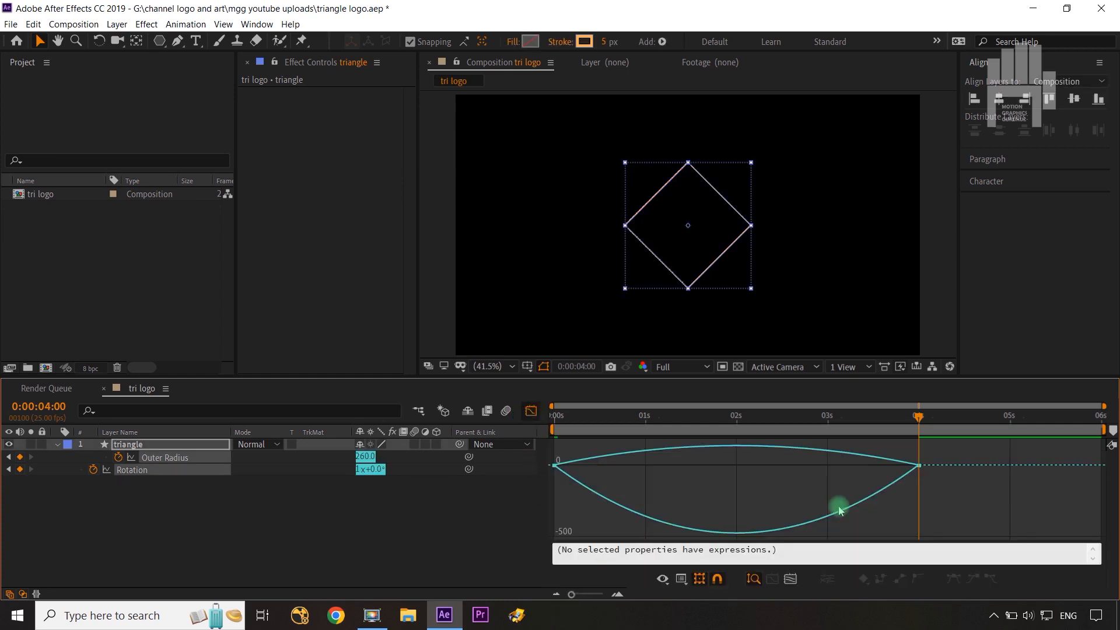
{"action": "left_click_drag", "start_coordinate": [951, 520], "coordinate": [885, 419]}
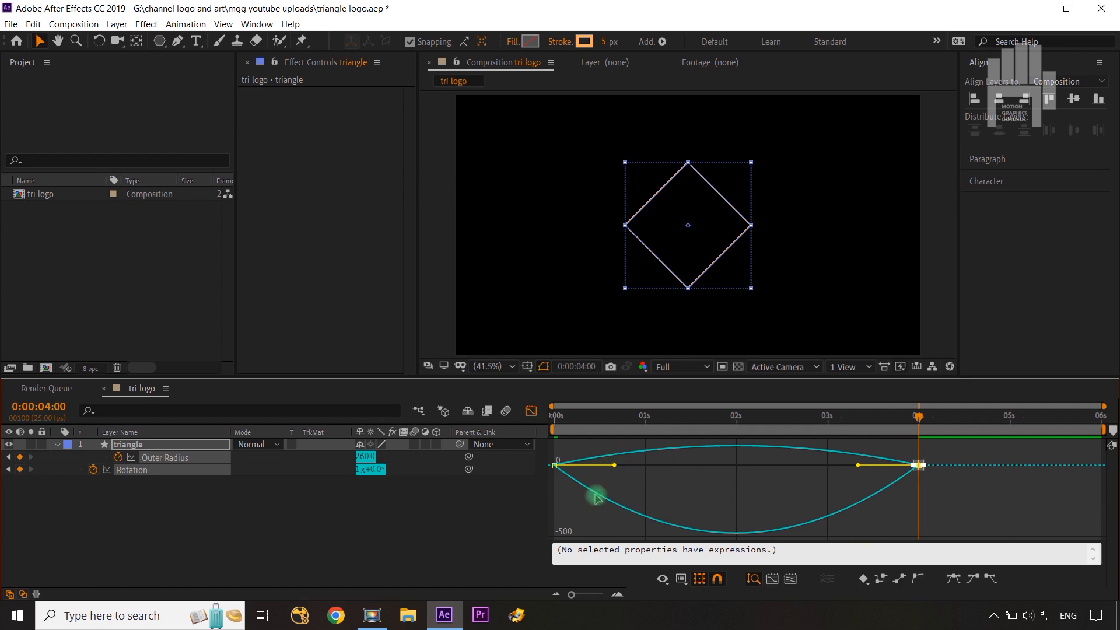
{"action": "left_click_drag", "start_coordinate": [572, 512], "coordinate": [519, 406]}
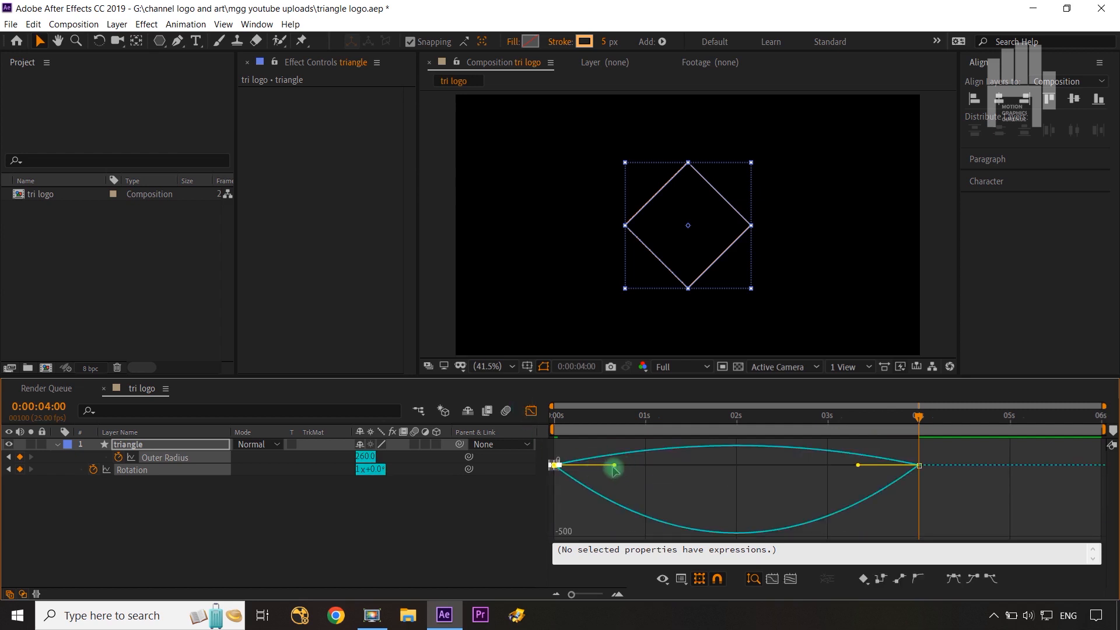
{"action": "left_click_drag", "start_coordinate": [613, 467], "coordinate": [759, 464]}
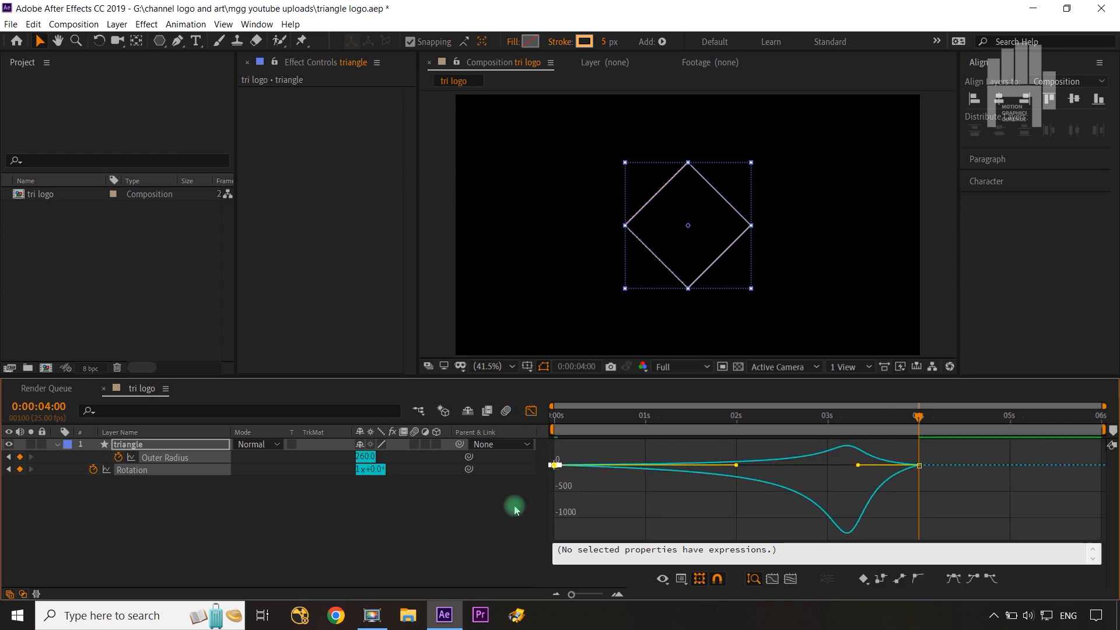
{"action": "left_click", "coordinate": [515, 510]}
{"action": "left_click", "coordinate": [531, 411]}
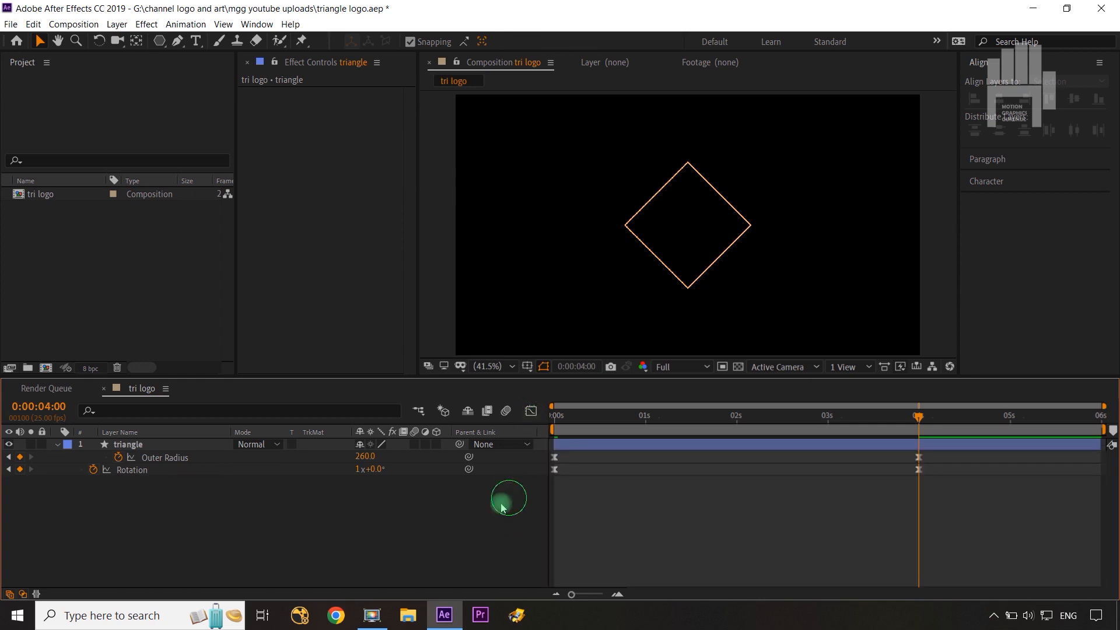
- Reveal the triangle layer's polystar path properties and start animating Points with a keyframe at 4 seconds
{"action": "left_click", "coordinate": [168, 445]}
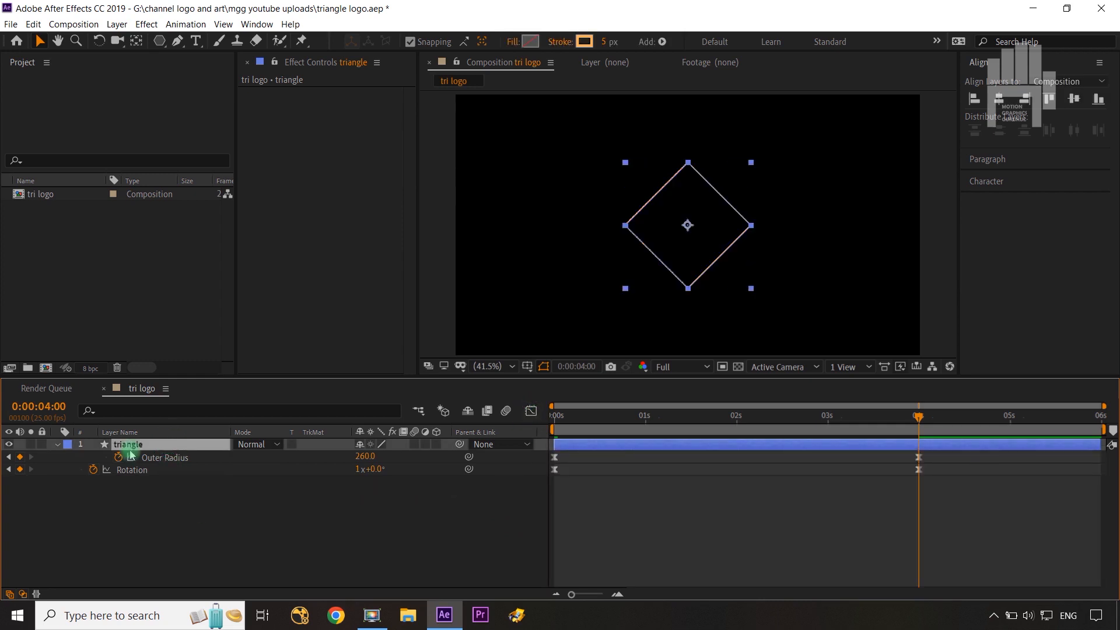
{"action": "left_click", "coordinate": [59, 444]}
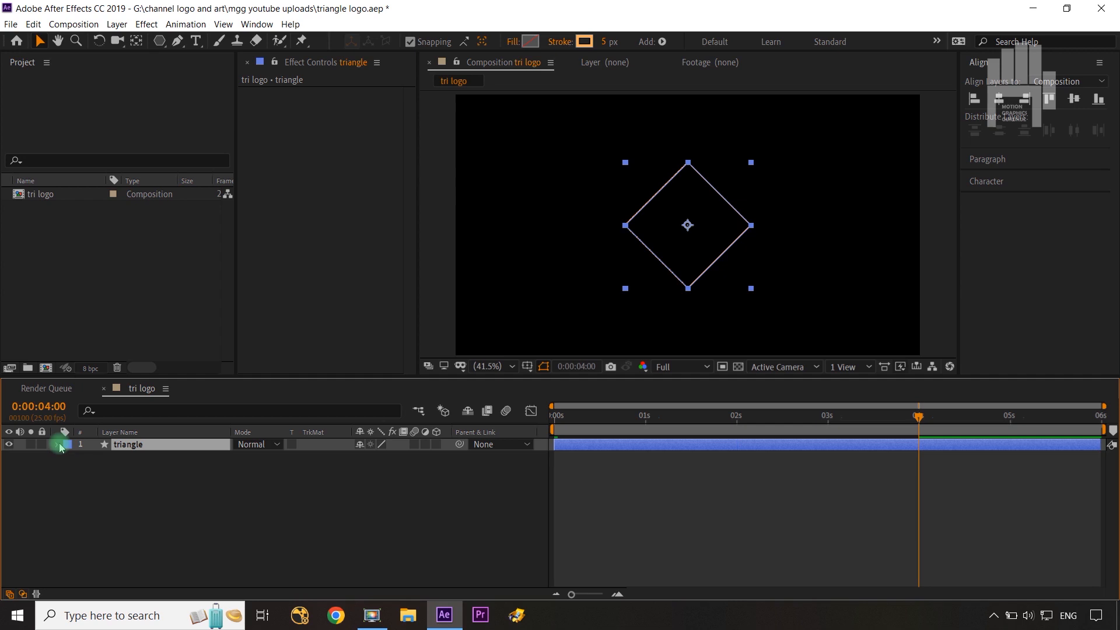
{"action": "left_click", "coordinate": [58, 445]}
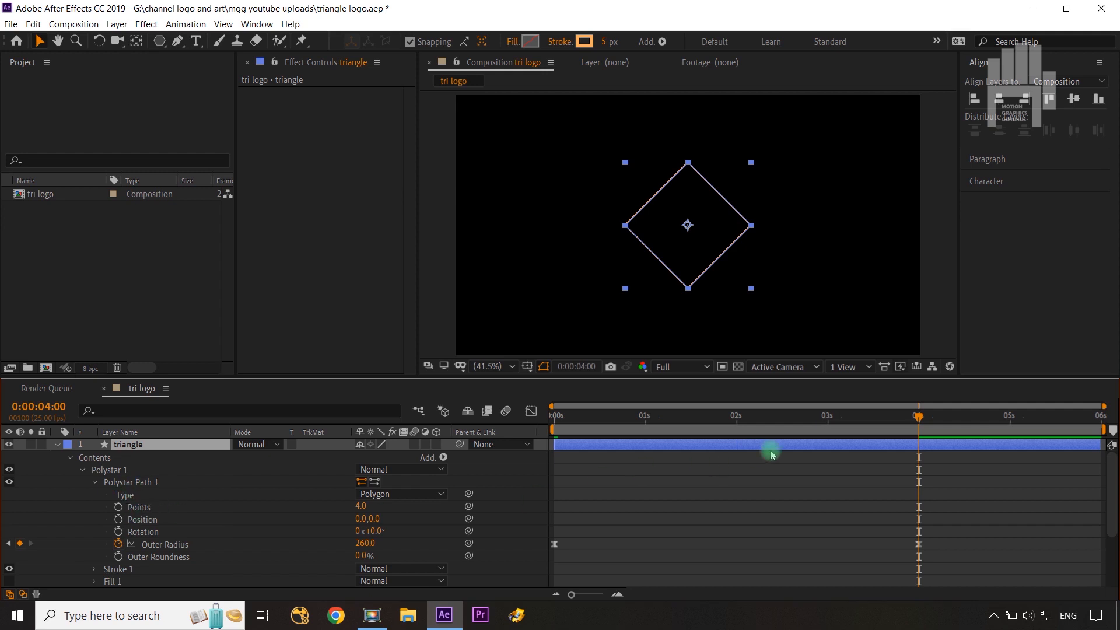
{"action": "left_click", "coordinate": [119, 508]}
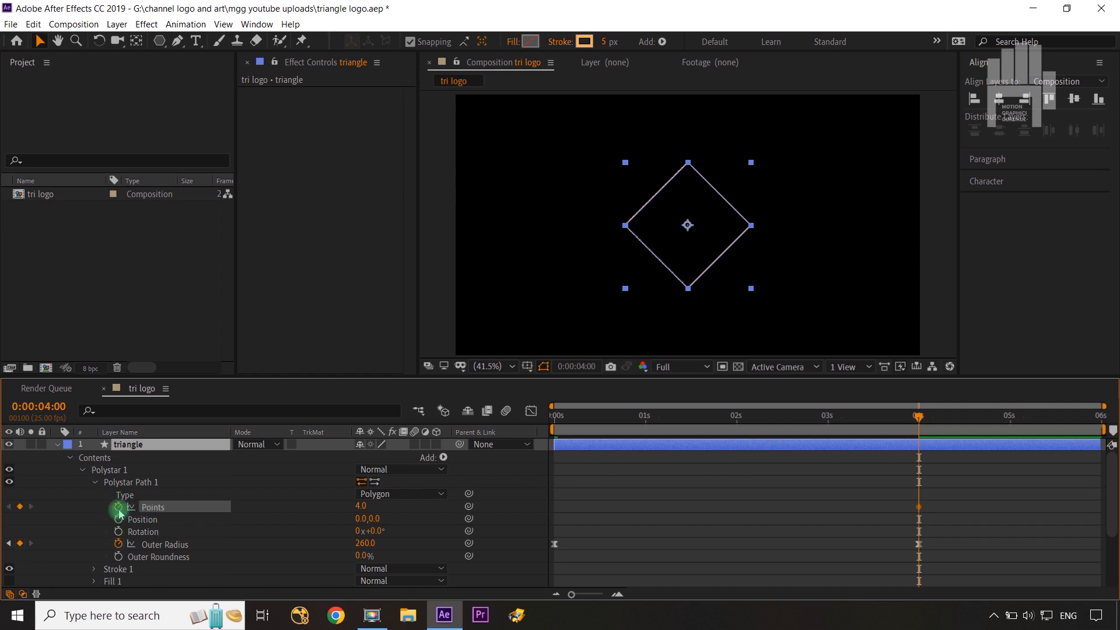
- Show only the triangle layer's animated properties and add a Points keyframe with its existing value at 0 seconds
{"action": "left_click", "coordinate": [147, 447]}
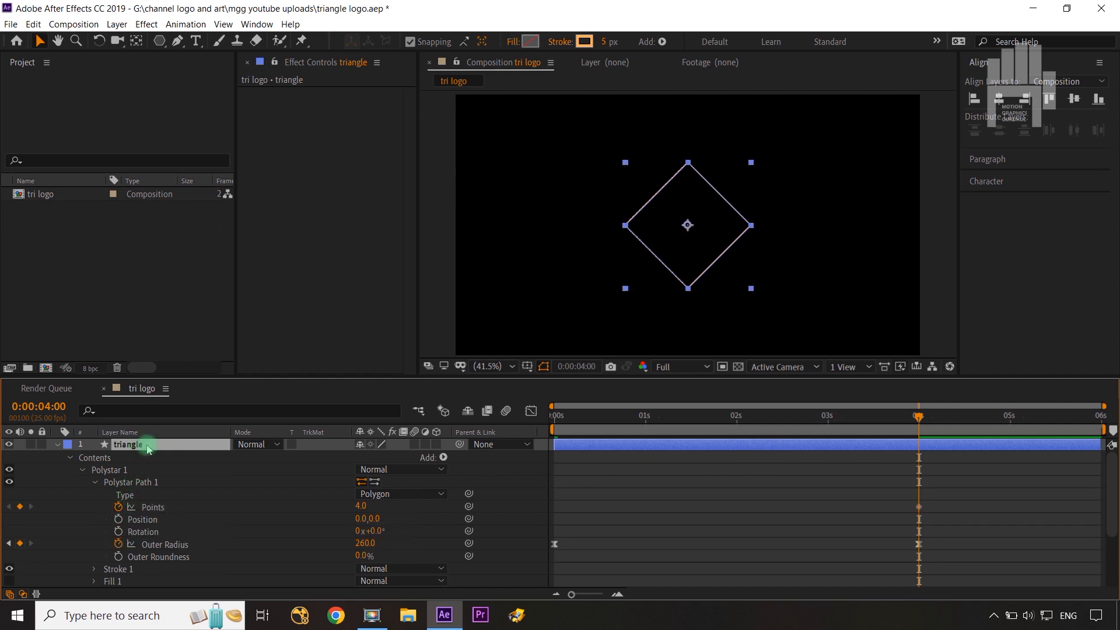
{"action": "key", "text": "u"}
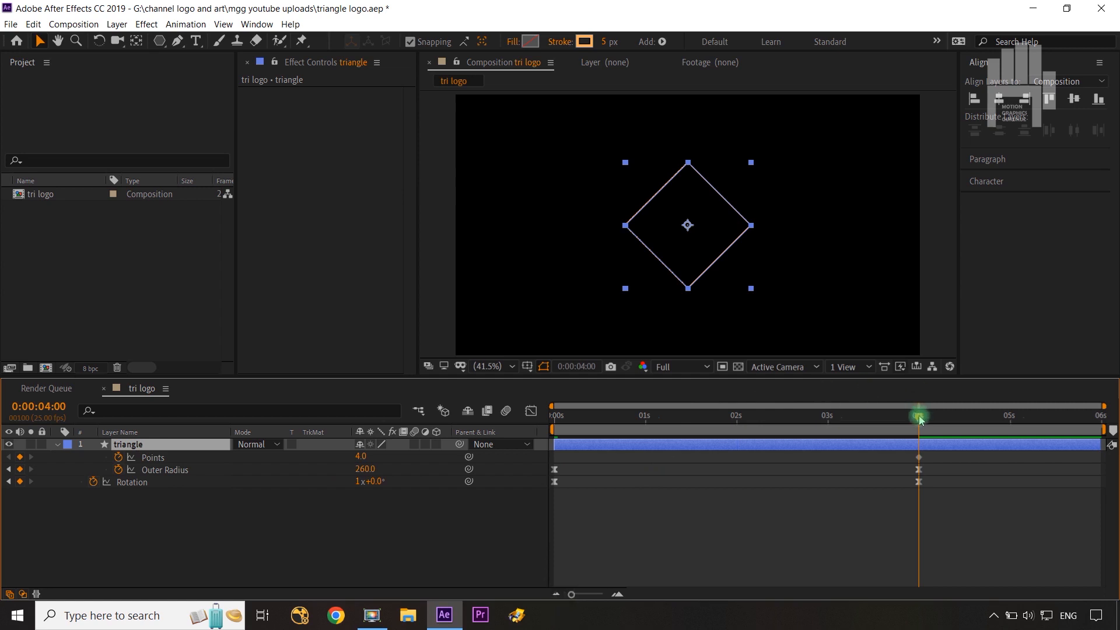
{"action": "left_click_drag", "start_coordinate": [920, 419], "coordinate": [550, 475]}
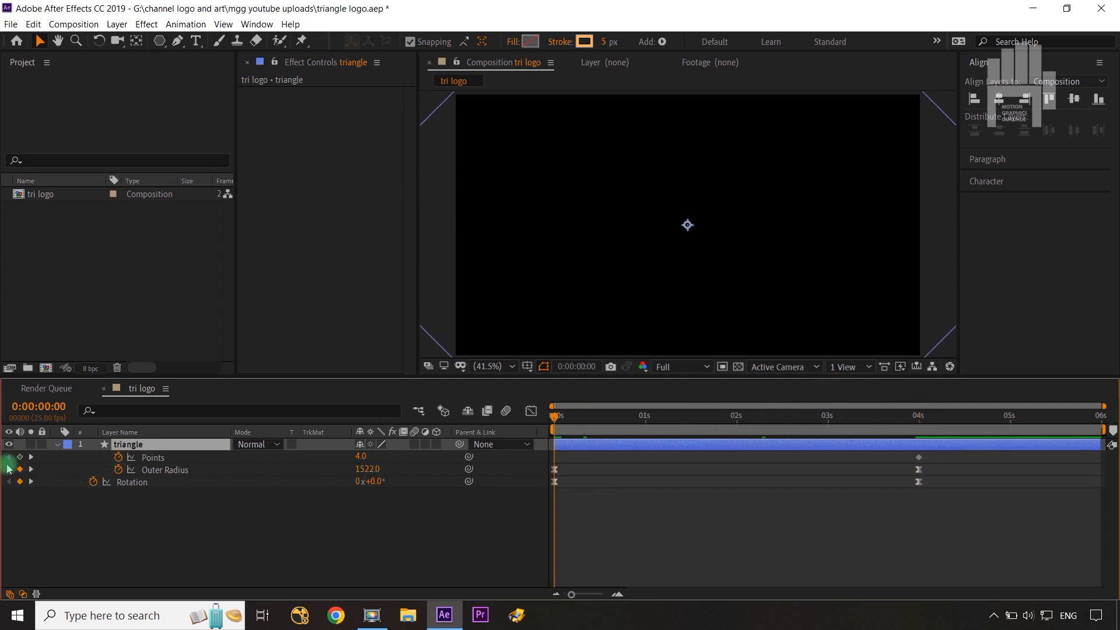
{"action": "left_click", "coordinate": [21, 458]}
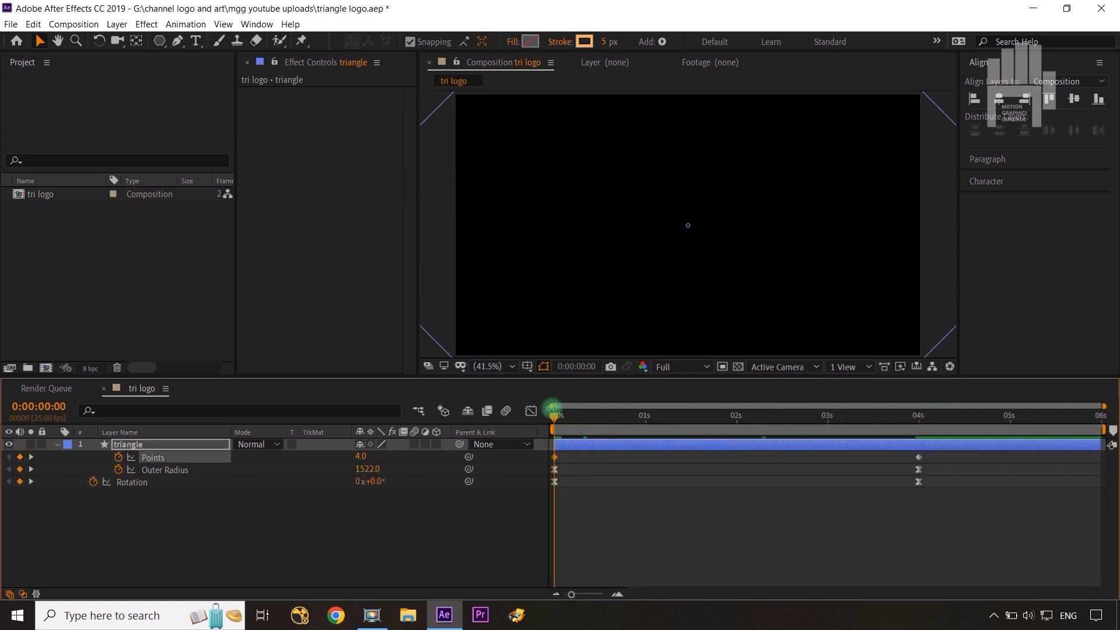
- Go back to 4 seconds and set the polystar's Points there to 3
{"action": "left_click_drag", "start_coordinate": [552, 418], "coordinate": [920, 469]}
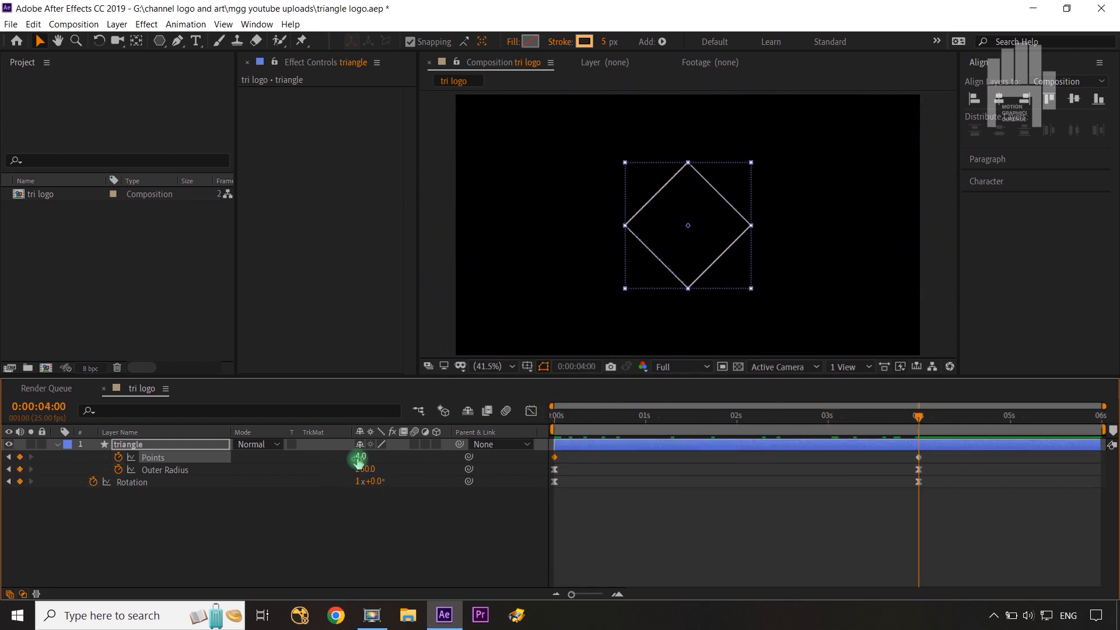
{"action": "type", "text": "3"}
{"action": "left_click", "coordinate": [363, 529]}
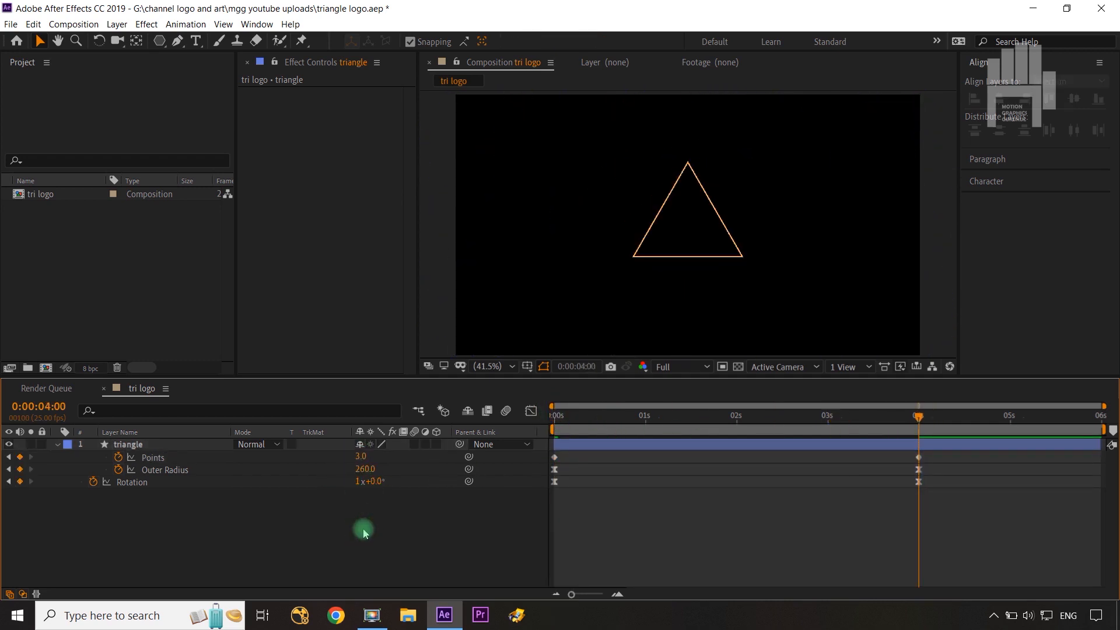
- Move the first Points keyframe to about 2.25 seconds and apply Easy Ease to both Points keyframes
{"action": "left_click", "coordinate": [934, 459]}
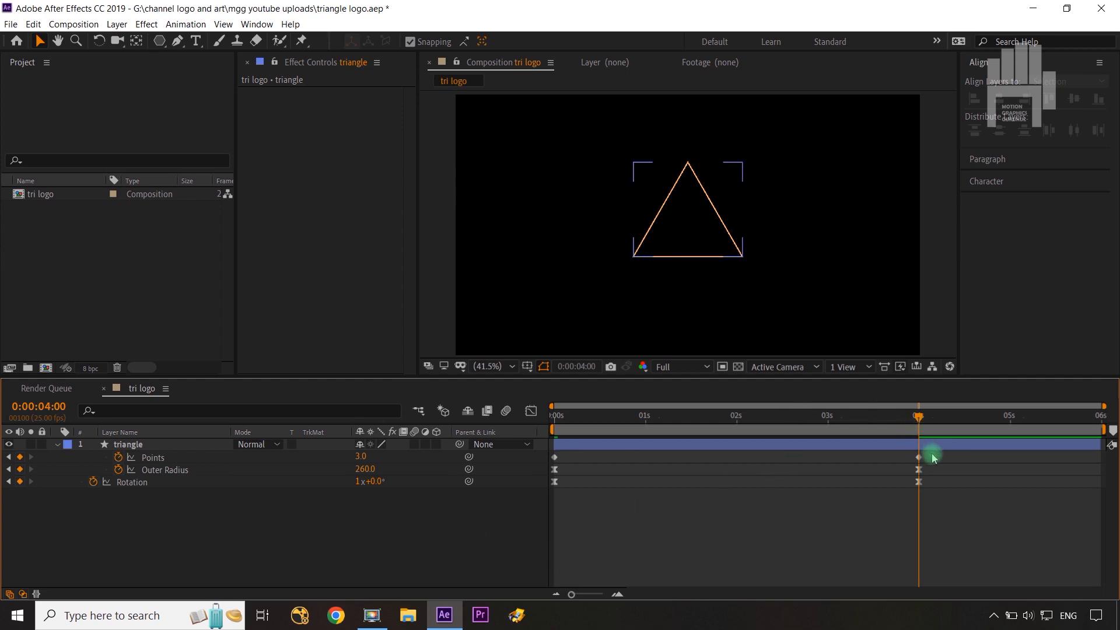
{"action": "left_click_drag", "start_coordinate": [931, 459], "coordinate": [534, 464]}
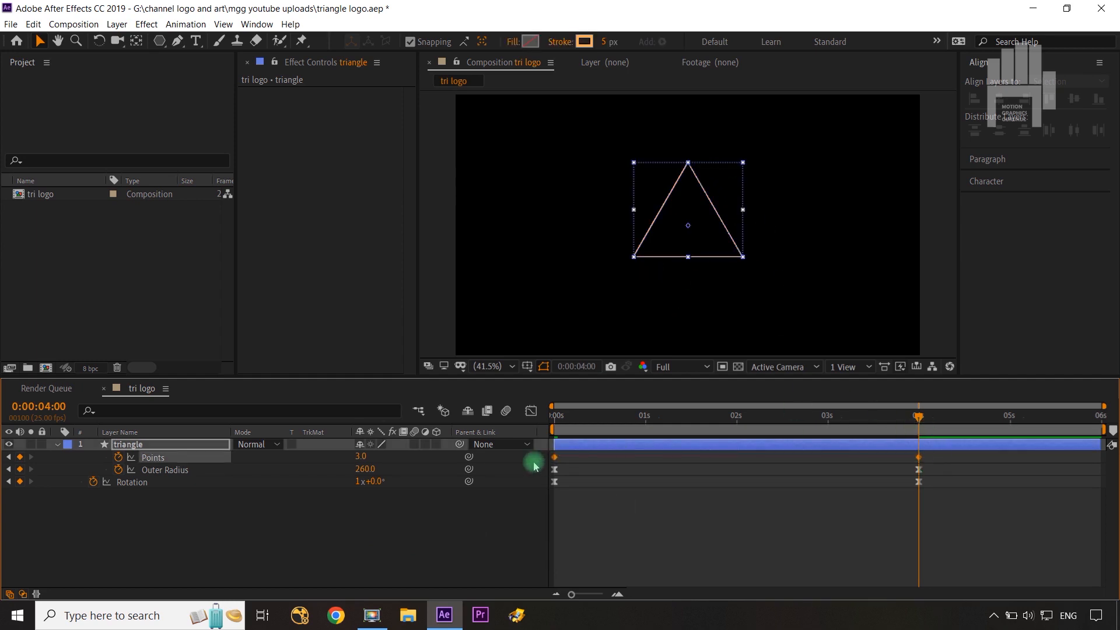
{"action": "left_click", "coordinate": [533, 525]}
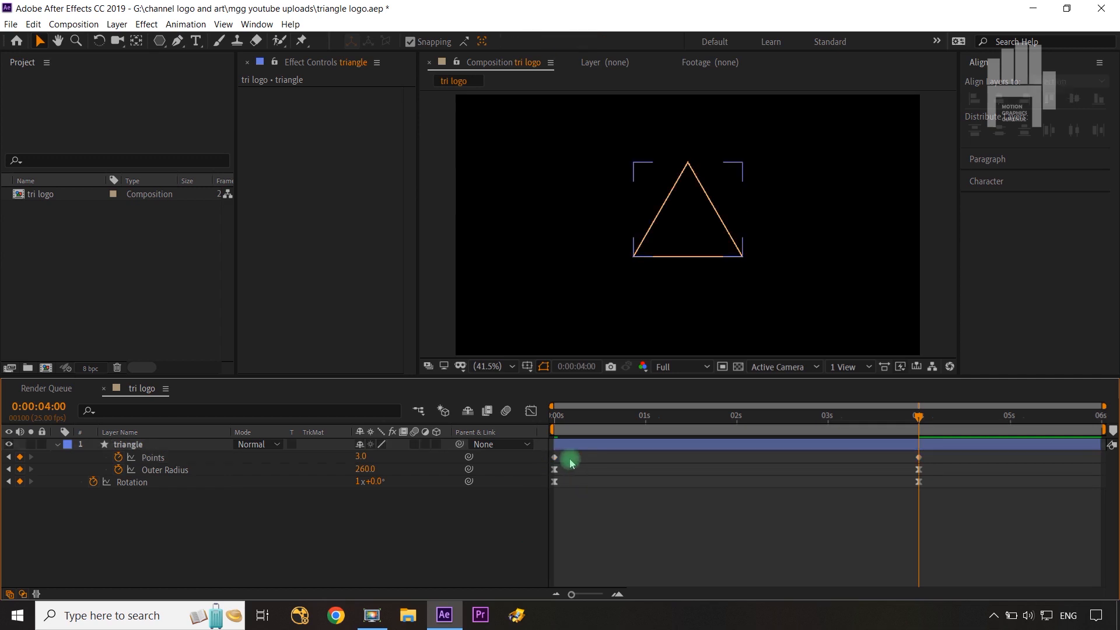
{"action": "left_click_drag", "start_coordinate": [556, 459], "coordinate": [760, 462]}
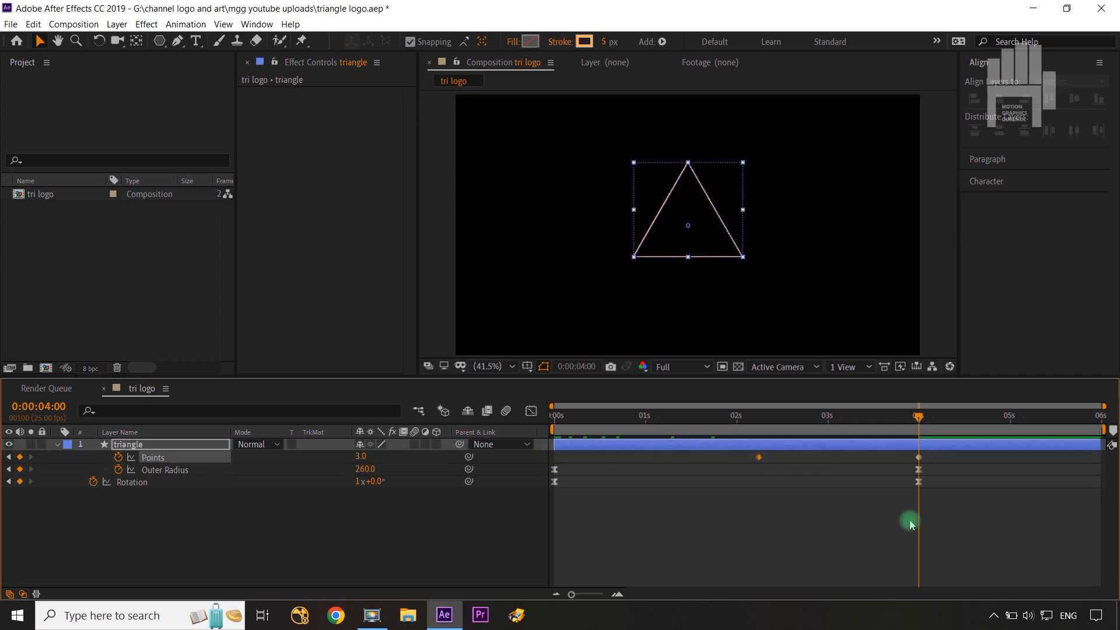
{"action": "left_click_drag", "start_coordinate": [937, 456], "coordinate": [734, 460]}
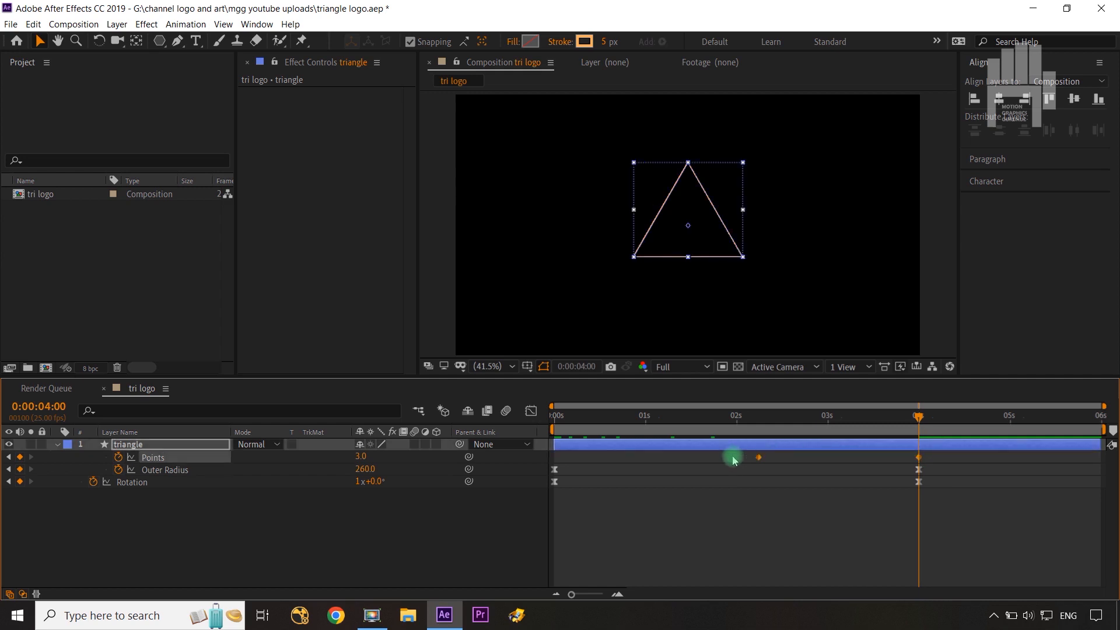
{"action": "key", "text": "F9"}
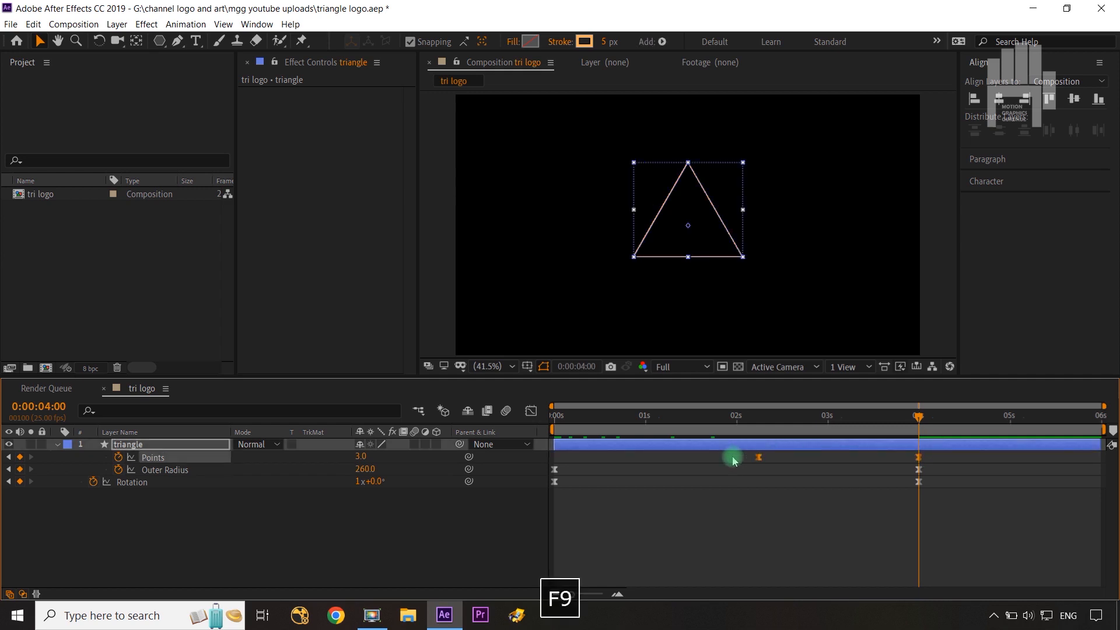
- In the speed graph, adjust the Points keyframes' ease handles so the speed peaks at about 3.6 seconds, and return to the keyframe view
{"action": "left_click", "coordinate": [530, 409]}
{"action": "left_click_drag", "start_coordinate": [985, 495], "coordinate": [838, 448]}
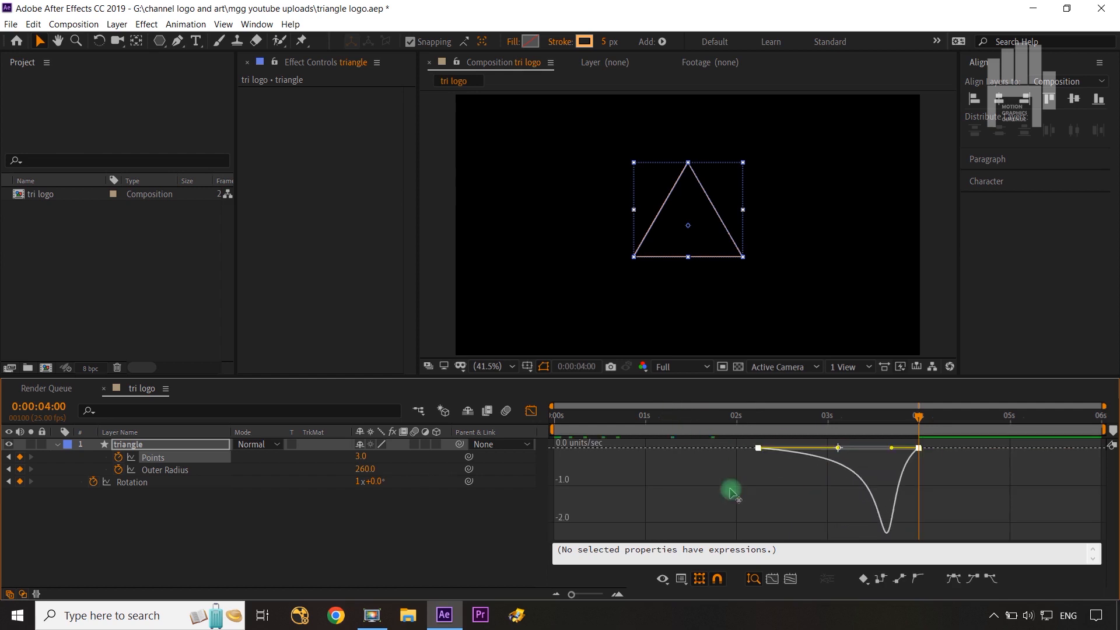
{"action": "left_click", "coordinate": [505, 519]}
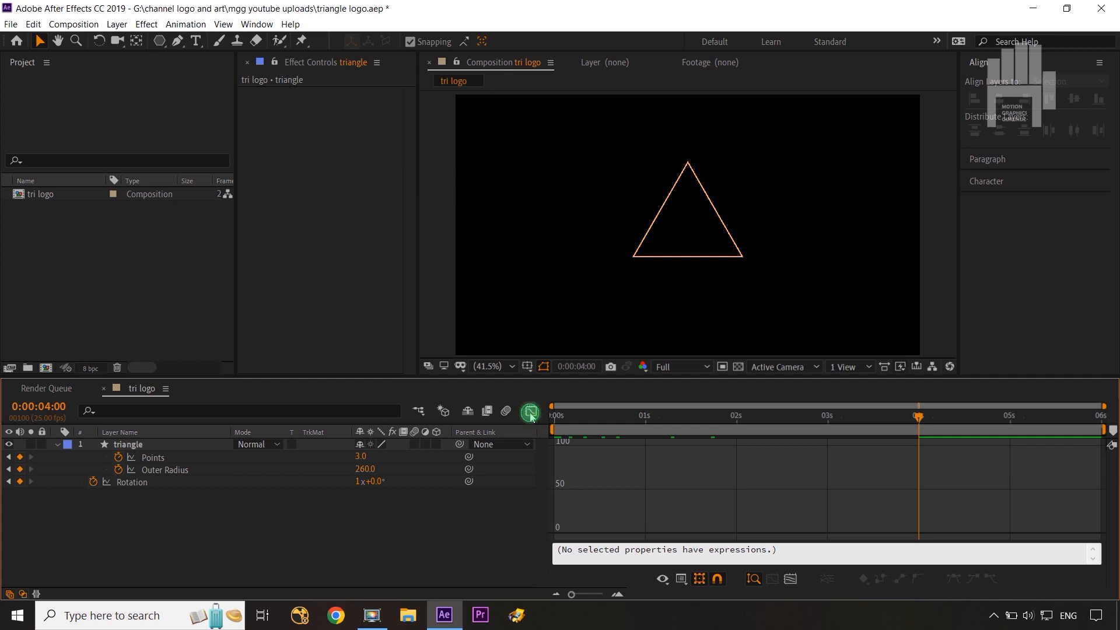
{"action": "left_click", "coordinate": [530, 412]}
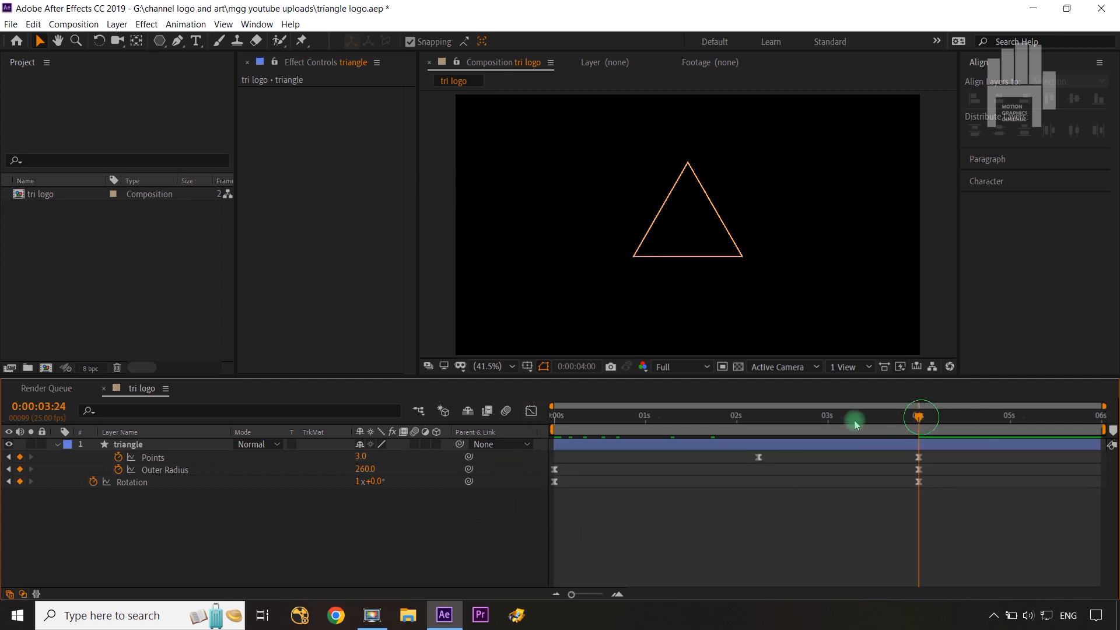
- Scrub through the end of the morph, stop at 4 seconds, collapse the triangle layer's properties and duplicate the layer
{"action": "mouse_move", "coordinate": [856, 425]}
{"action": "left_mouse_down"}
{"action": "mouse_move", "coordinate": [562, 433]}
{"action": "mouse_move", "coordinate": [921, 447]}
{"action": "left_mouse_up"}
{"action": "left_click", "coordinate": [700, 497]}
{"action": "left_click", "coordinate": [68, 450]}
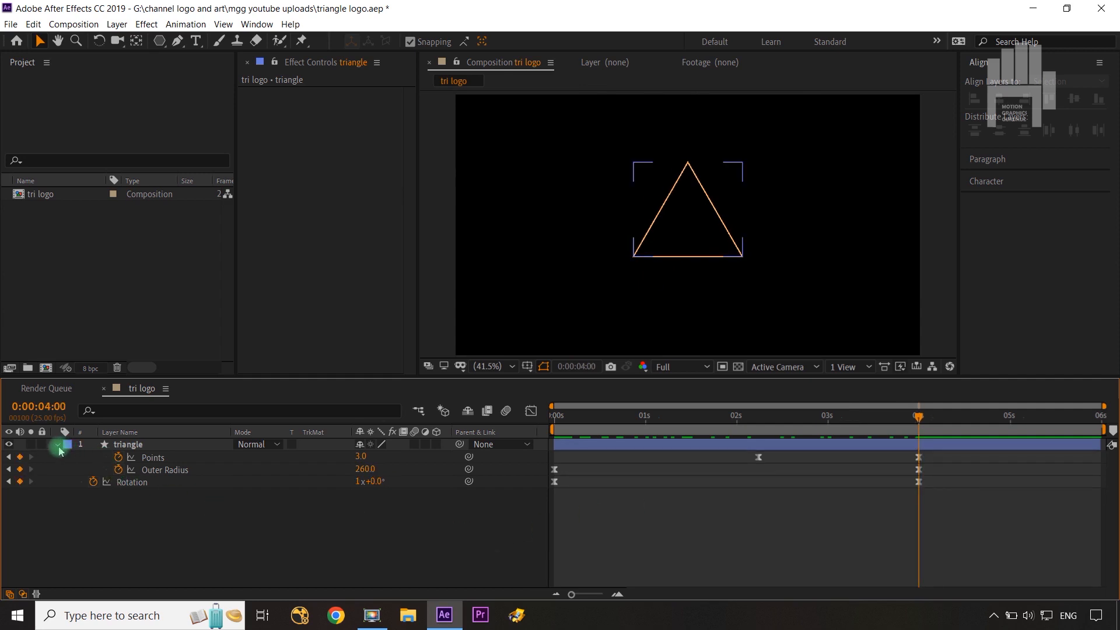
{"action": "left_click", "coordinate": [114, 444]}
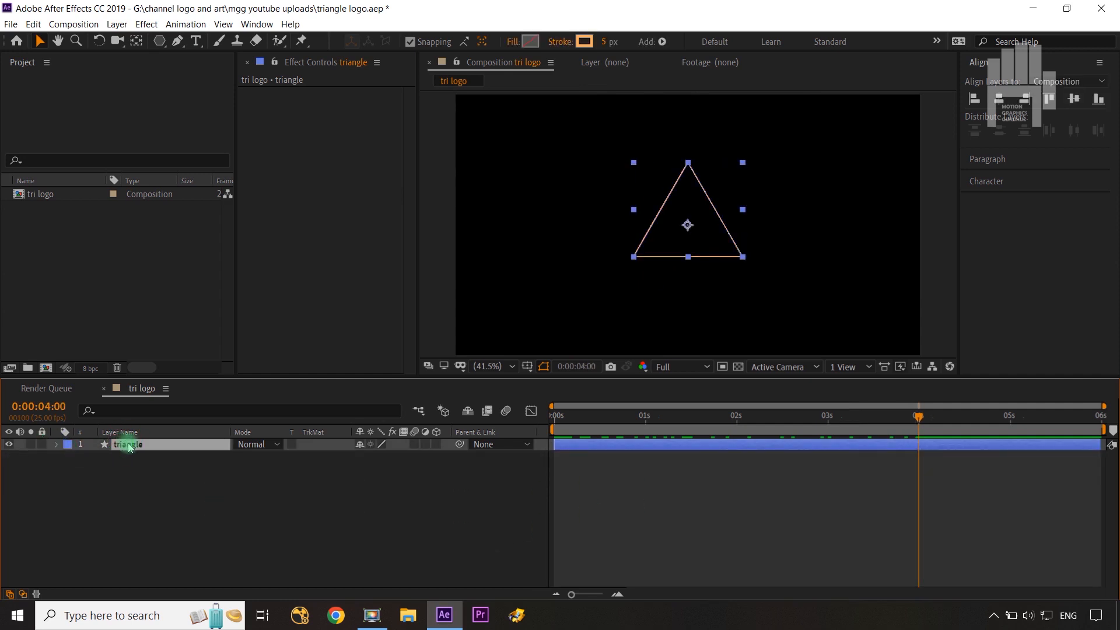
{"action": "key", "text": "ctrl+d"}
- Shift the original triangle layer below the copy so that it starts at 0:00:00:01
{"action": "left_click", "coordinate": [129, 458]}
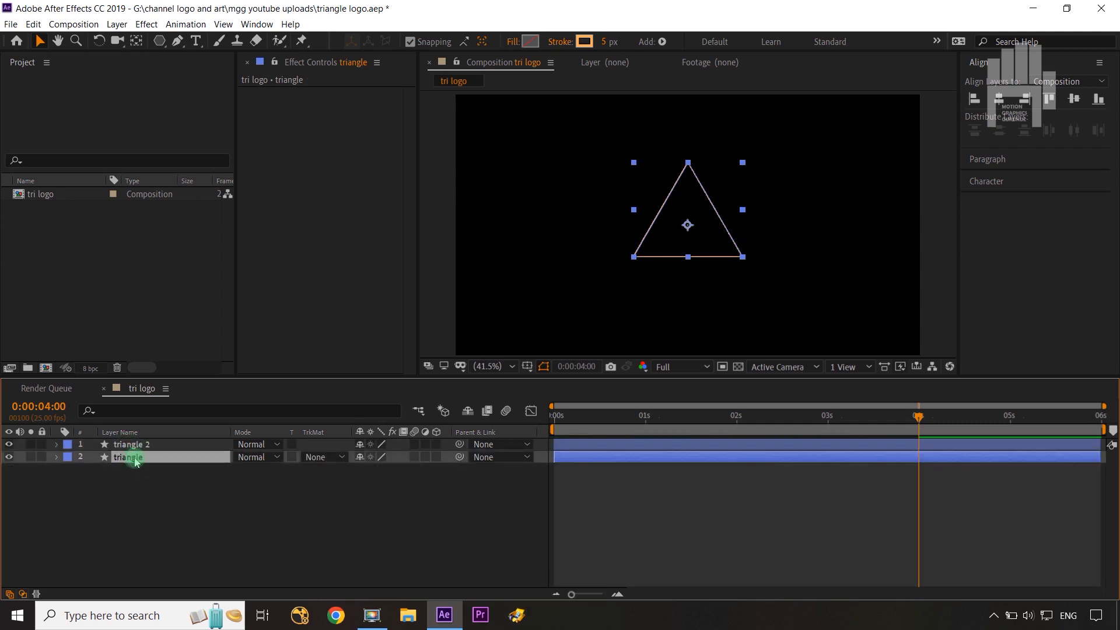
{"action": "left_click", "coordinate": [919, 416]}
{"action": "left_click_drag", "start_coordinate": [897, 424], "coordinate": [554, 441]}
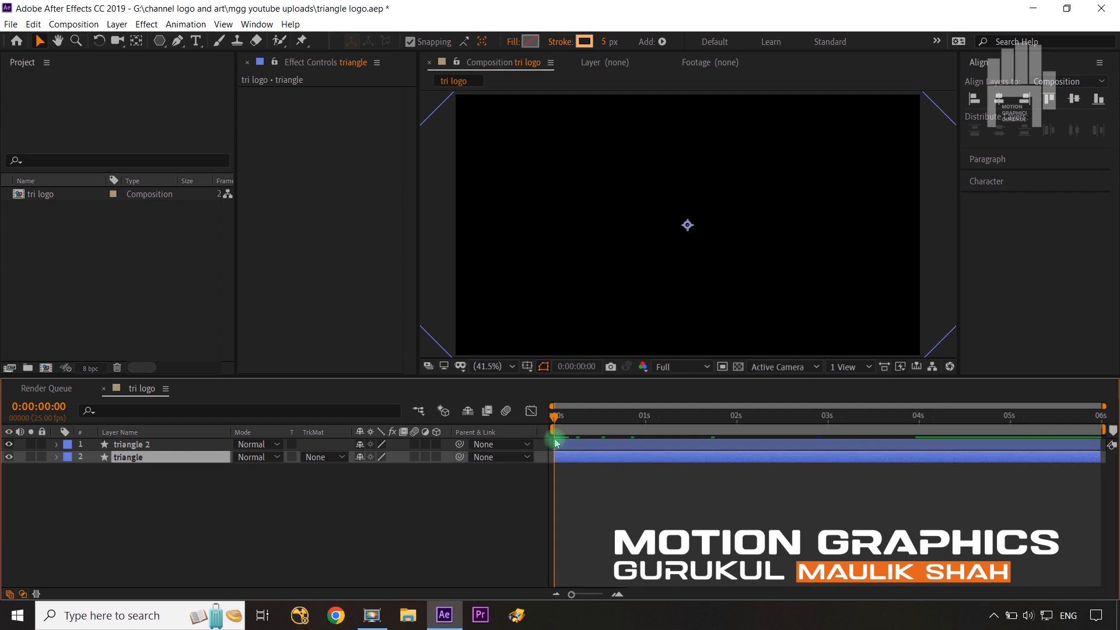
{"action": "key", "text": "ctrl+Right"}
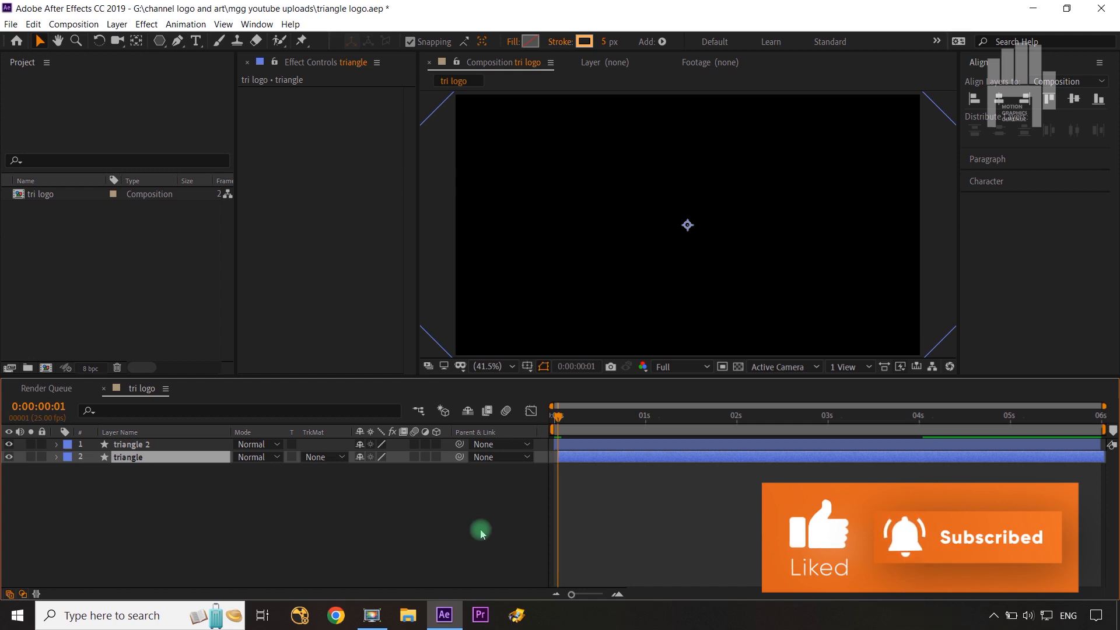
- Duplicate the original triangle layer twice, staggering the starts one frame apart with the copies at frames 1 and 2 and the original at frame 3
{"action": "key", "text": "ctrl+d"}
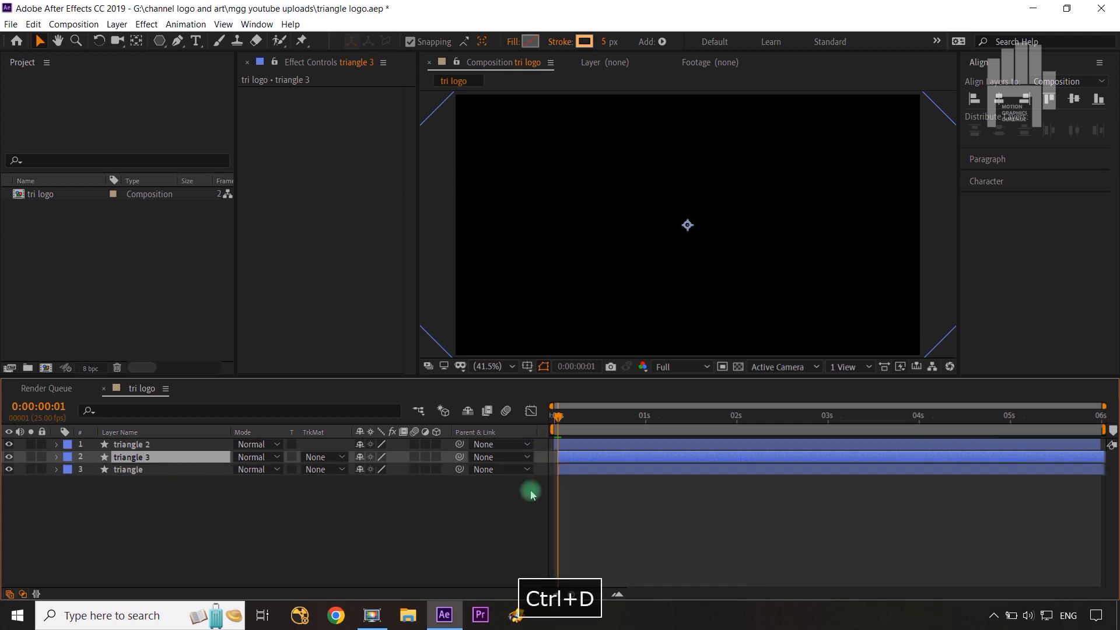
{"action": "key", "text": "bracketleft"}
{"action": "key", "text": "ctrl+d"}
{"action": "key", "text": "Page_Down"}
{"action": "left_click", "coordinate": [603, 482]}
{"action": "key", "text": "bracketleft"}
{"action": "left_click", "coordinate": [528, 497]}
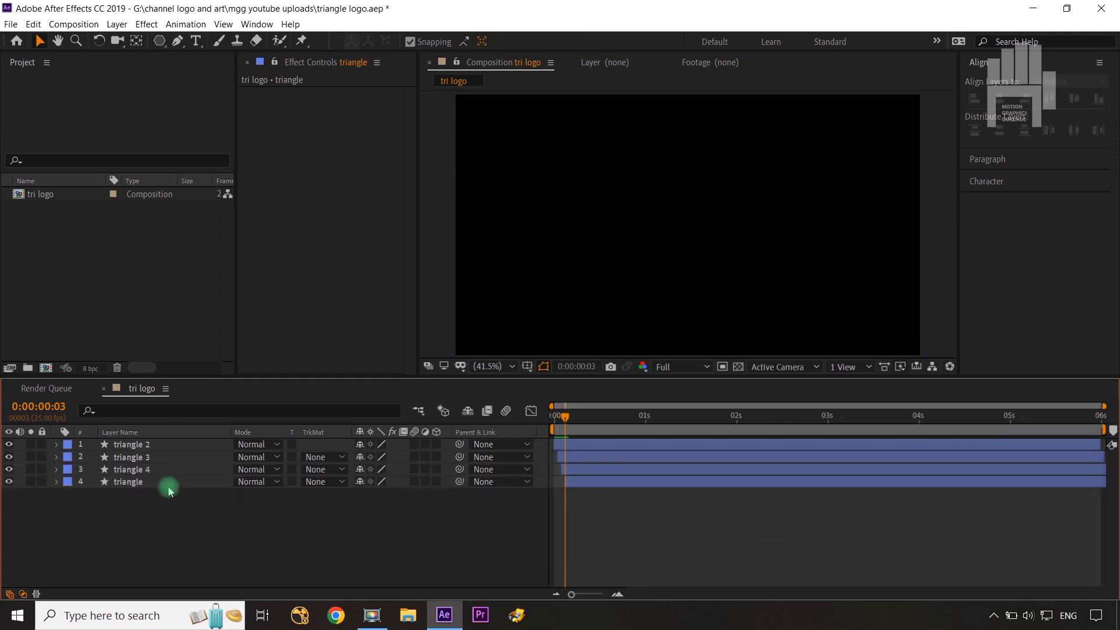
- Add two more triangle copies at the bottom of the layer stack and start them at frames 4 and 5
{"action": "key", "text": "ctrl+d"}
{"action": "left_click_drag", "start_coordinate": [169, 491], "coordinate": [145, 527]}
{"action": "key", "text": "Page_Down"}
{"action": "key", "text": "ctrl+z"}
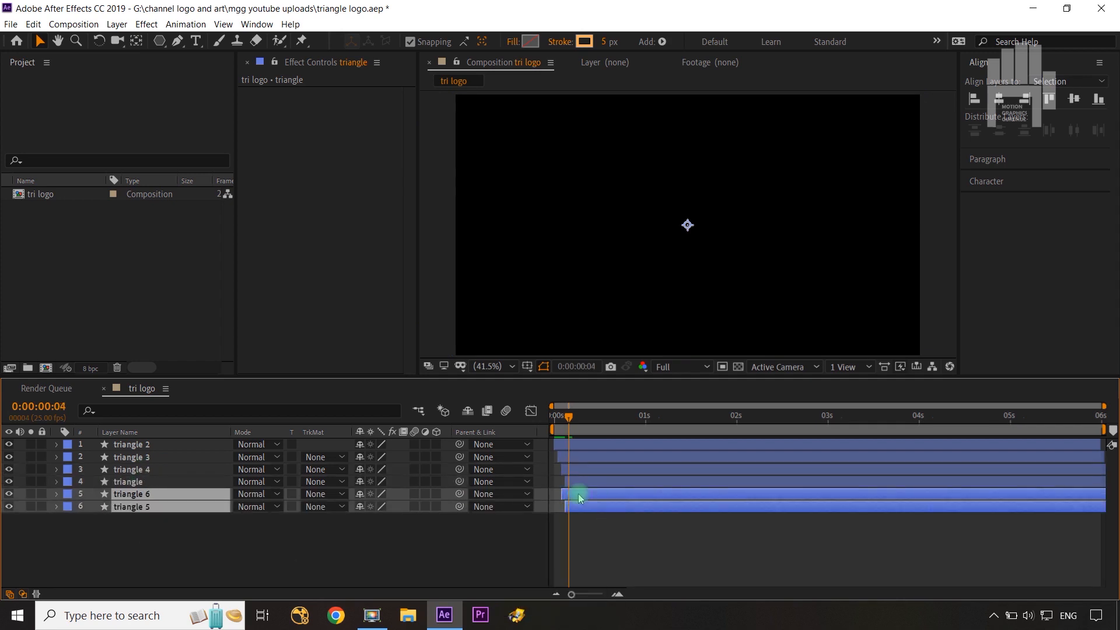
{"action": "left_click_drag", "start_coordinate": [579, 496], "coordinate": [586, 495]}
{"action": "left_click", "coordinate": [43, 557]}
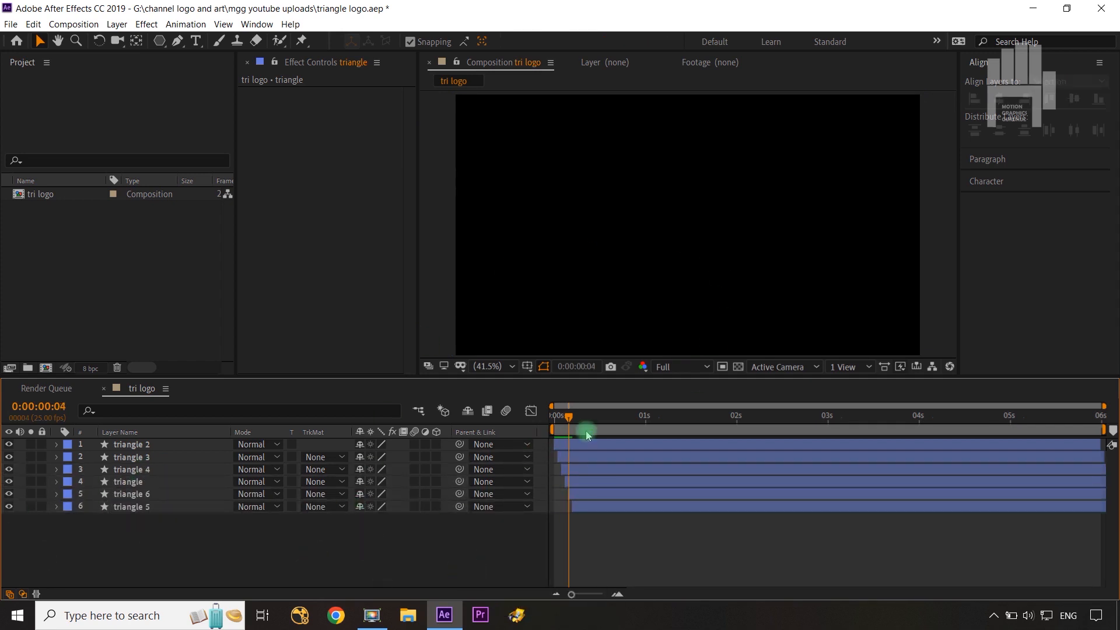
- Return to 0 seconds and pre-compose all six triangle layers as "main anime", moving all attributes into the new composition
{"action": "left_click_drag", "start_coordinate": [571, 418], "coordinate": [554, 417]}
{"action": "left_click", "coordinate": [221, 521]}
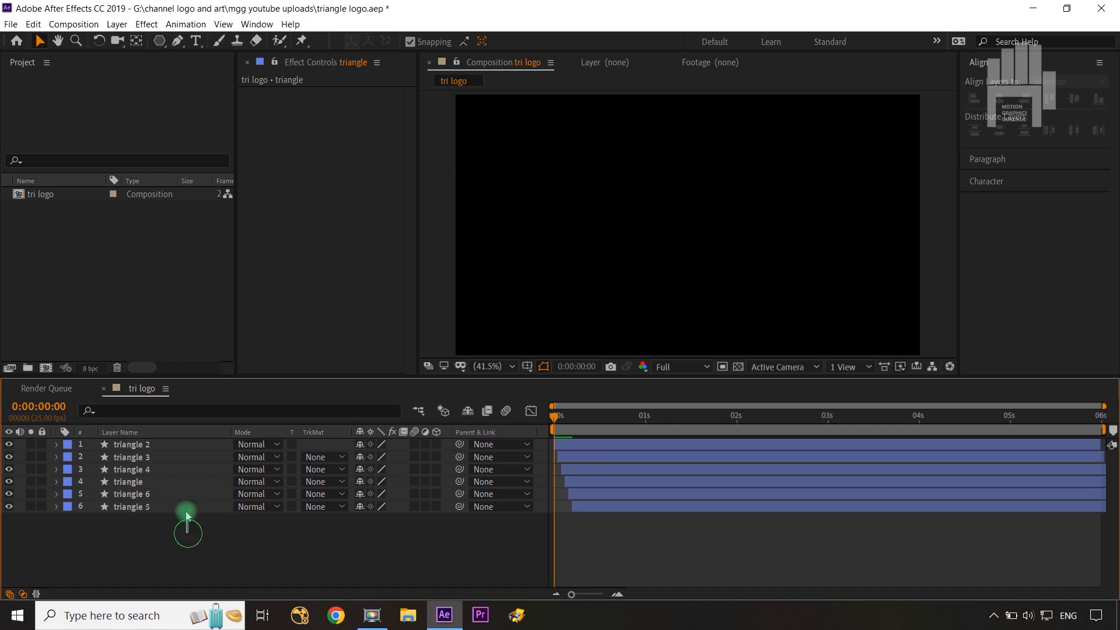
{"action": "left_click_drag", "start_coordinate": [186, 515], "coordinate": [167, 449]}
{"action": "key", "text": "ctrl+shift+c"}
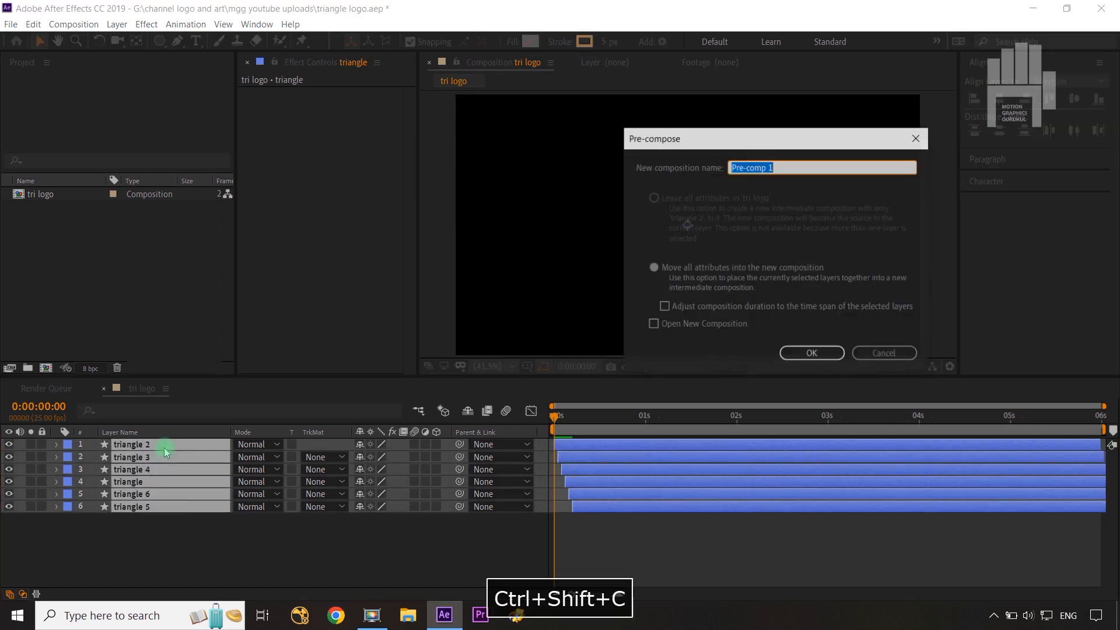
{"action": "type", "text": "main anime"}
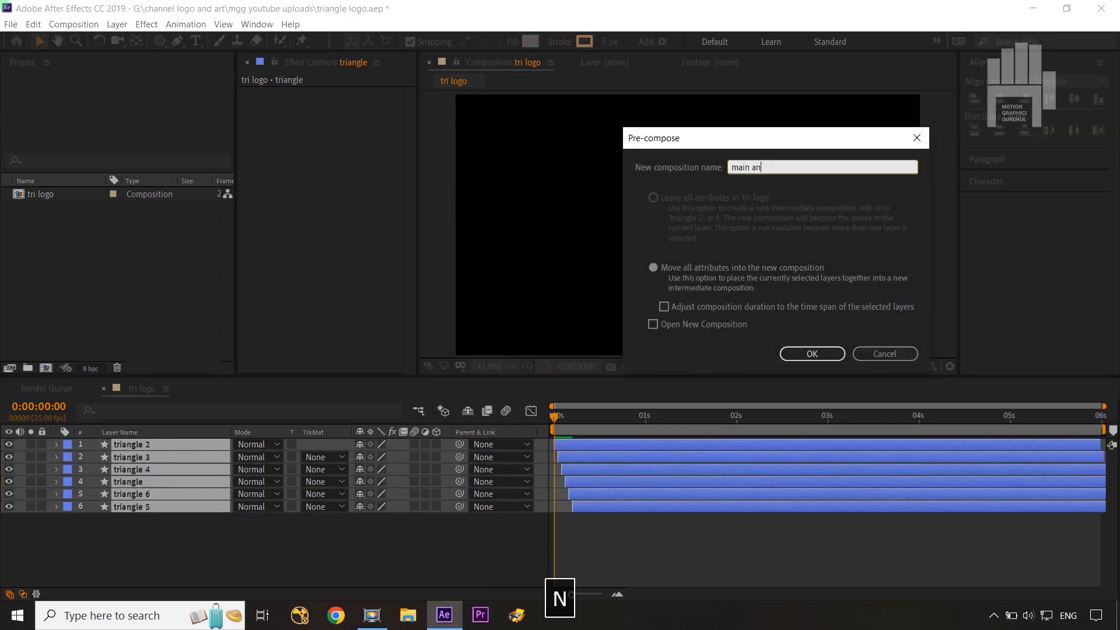
{"action": "left_click", "coordinate": [812, 354]}
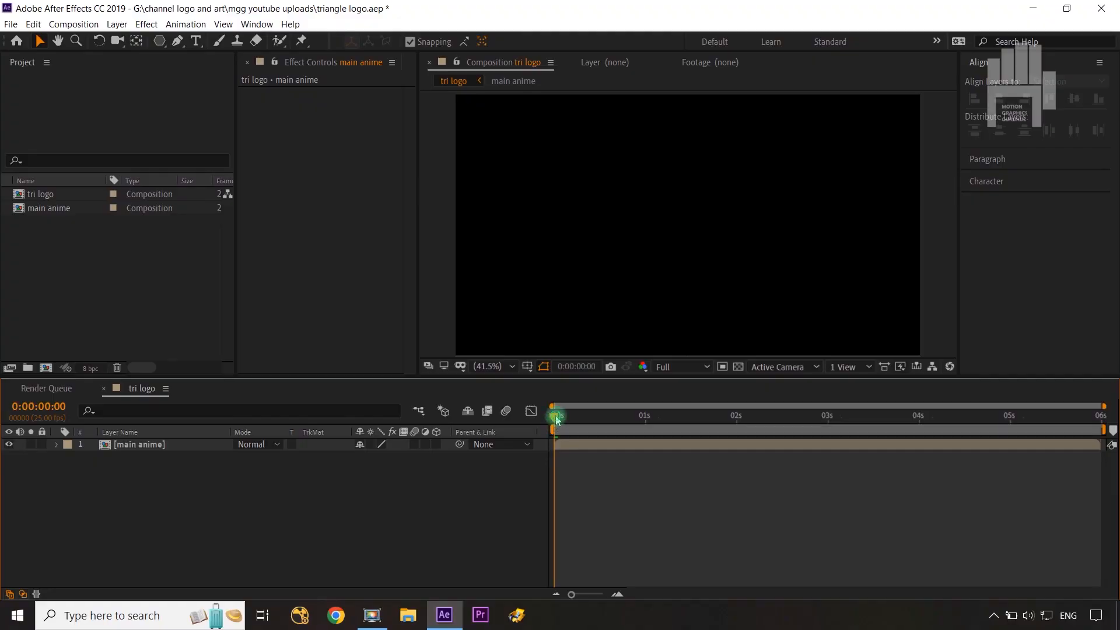
- Apply the Fill effect from the Generate category to the main anime layer
{"action": "left_click_drag", "start_coordinate": [557, 418], "coordinate": [464, 481]}
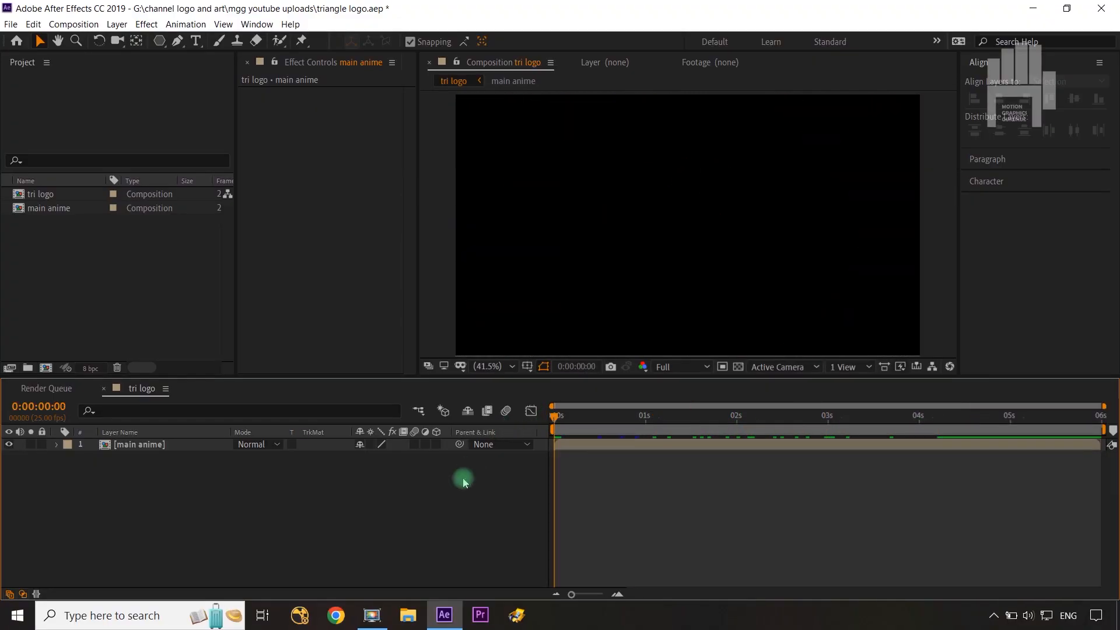
{"action": "left_click", "coordinate": [178, 444]}
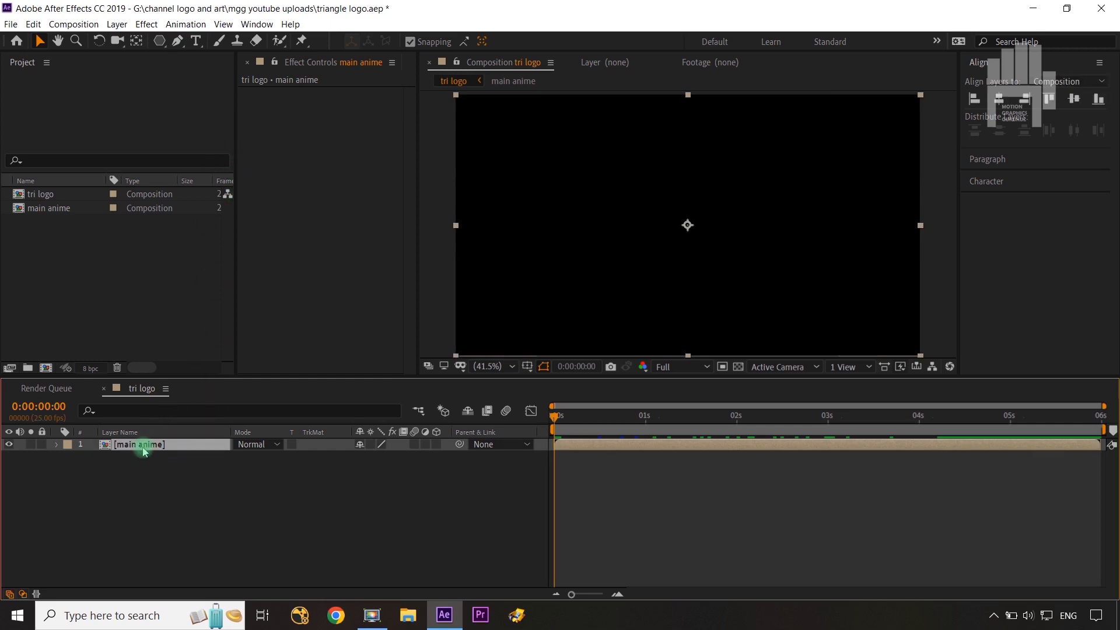
{"action": "left_click", "coordinate": [147, 24]}
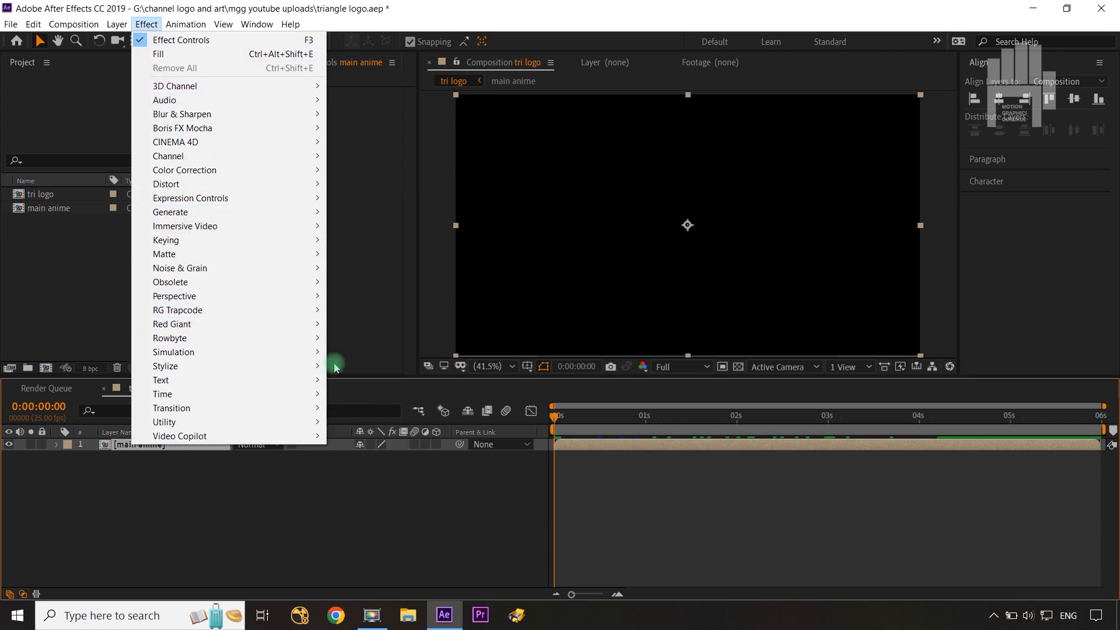
{"action": "mouse_move", "coordinate": [227, 215]}
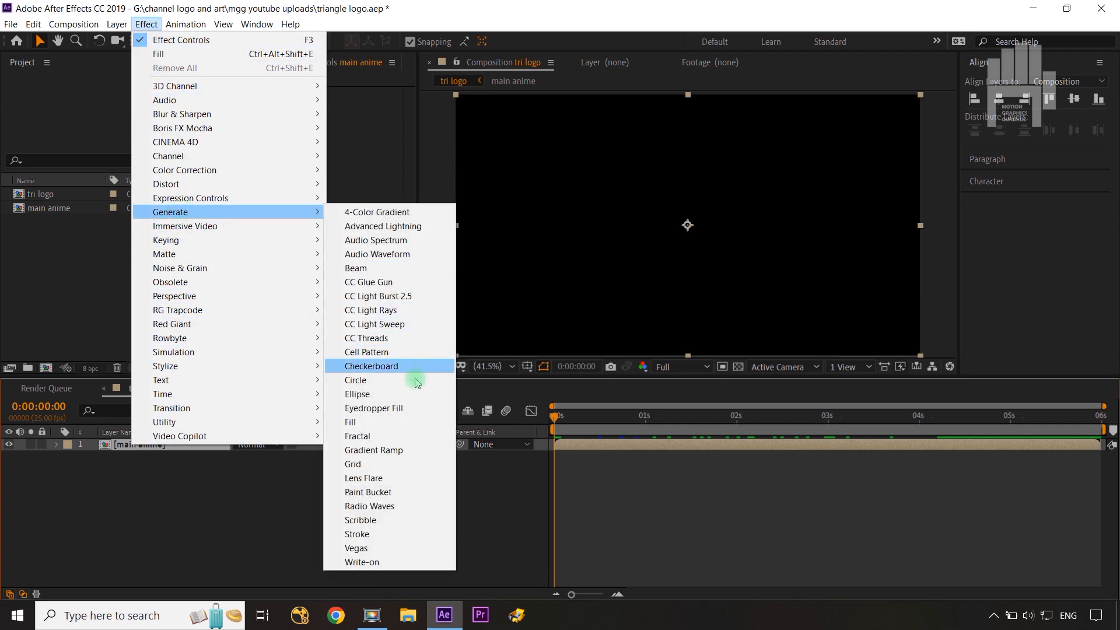
{"action": "left_click", "coordinate": [382, 420]}
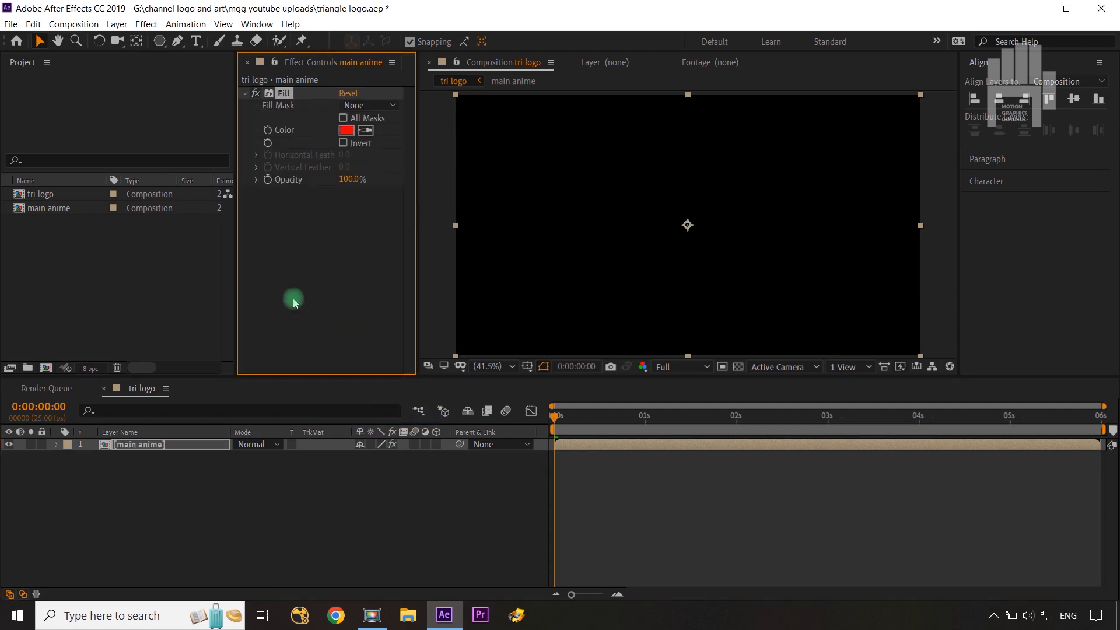
{"action": "left_click", "coordinate": [214, 508]}
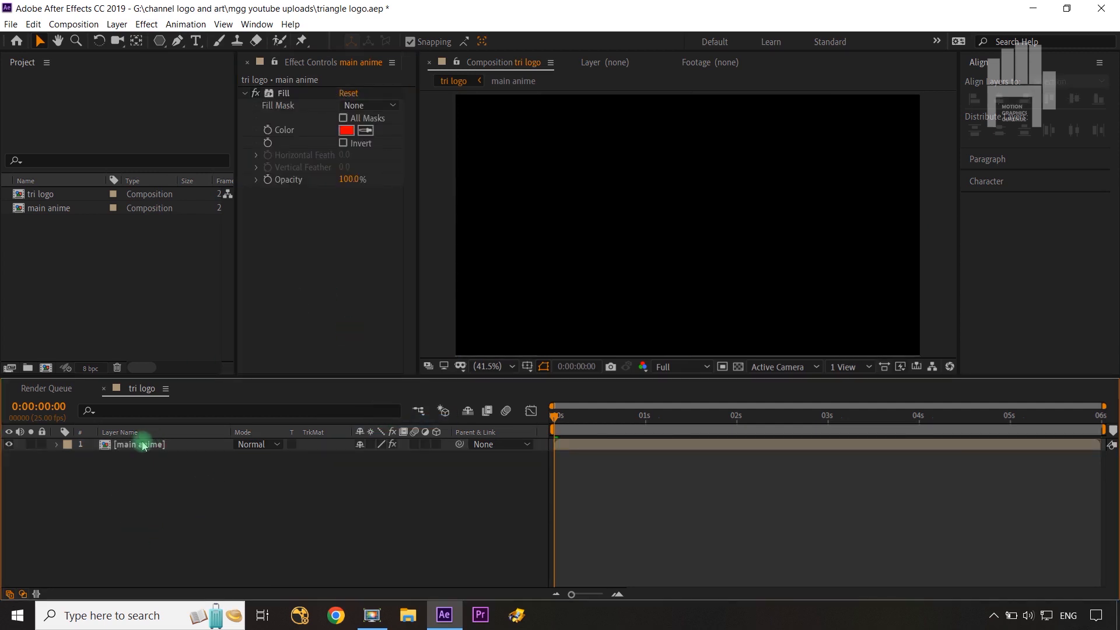
- Scrub from the start to 4 seconds and step around that point to examine how the staggered red outlines merge into the triangle
{"action": "left_click", "coordinate": [607, 455]}
{"action": "left_click_drag", "start_coordinate": [556, 420], "coordinate": [920, 431]}
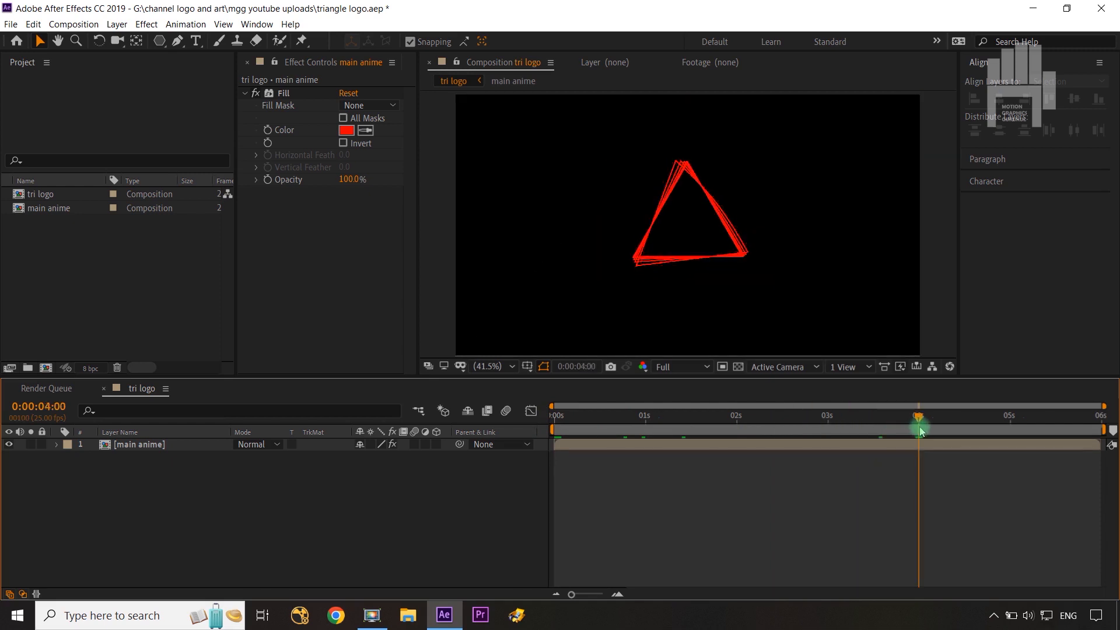
{"action": "key", "text": "ctrl+Right"}
{"action": "key", "text": "ctrl+Right"}
{"action": "key", "text": "ctrl+Right"}
{"action": "key", "text": "ctrl+Right"}
{"action": "key", "text": "ctrl+Right"}
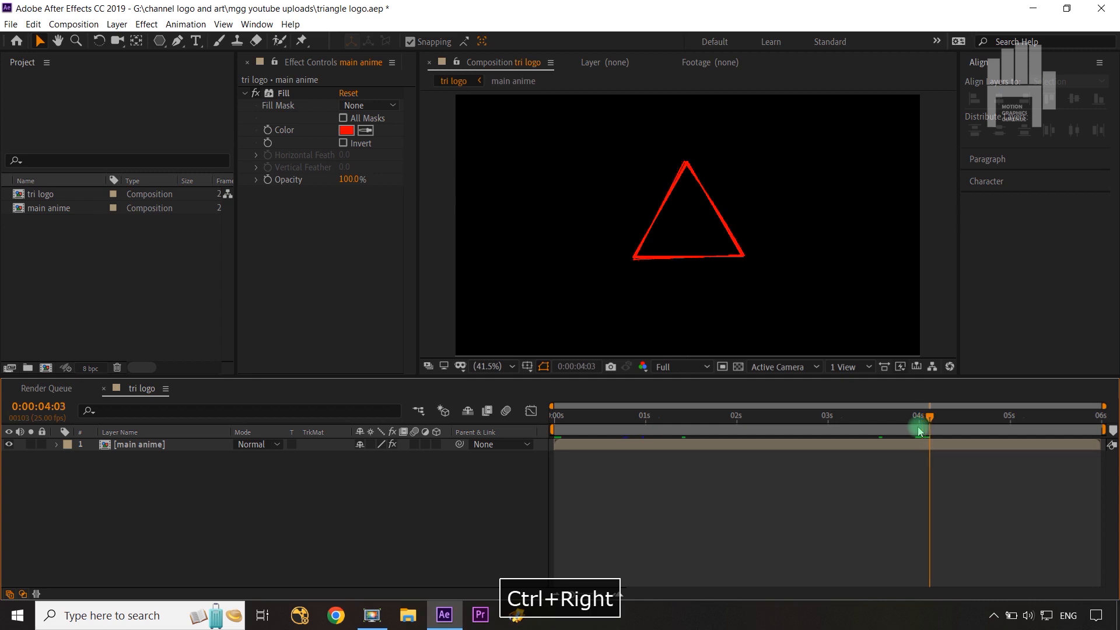
{"action": "key", "text": "ctrl+Right"}
{"action": "key", "text": "ctrl+Right"}
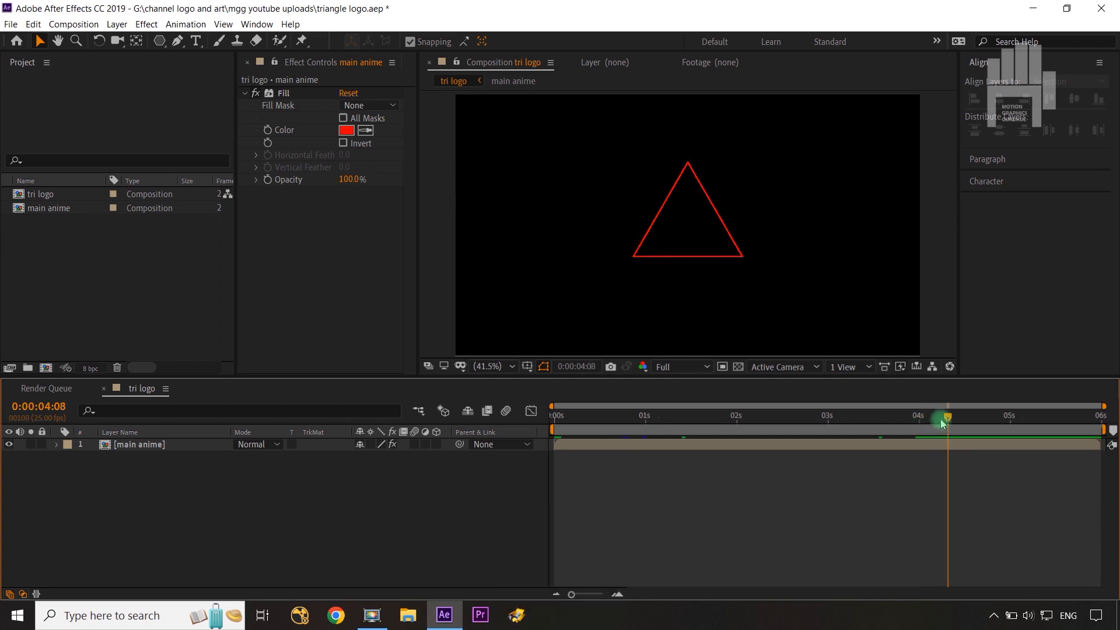
{"action": "key", "text": "shift+Page_Up"}
{"action": "key", "text": "shift+Page_Up"}
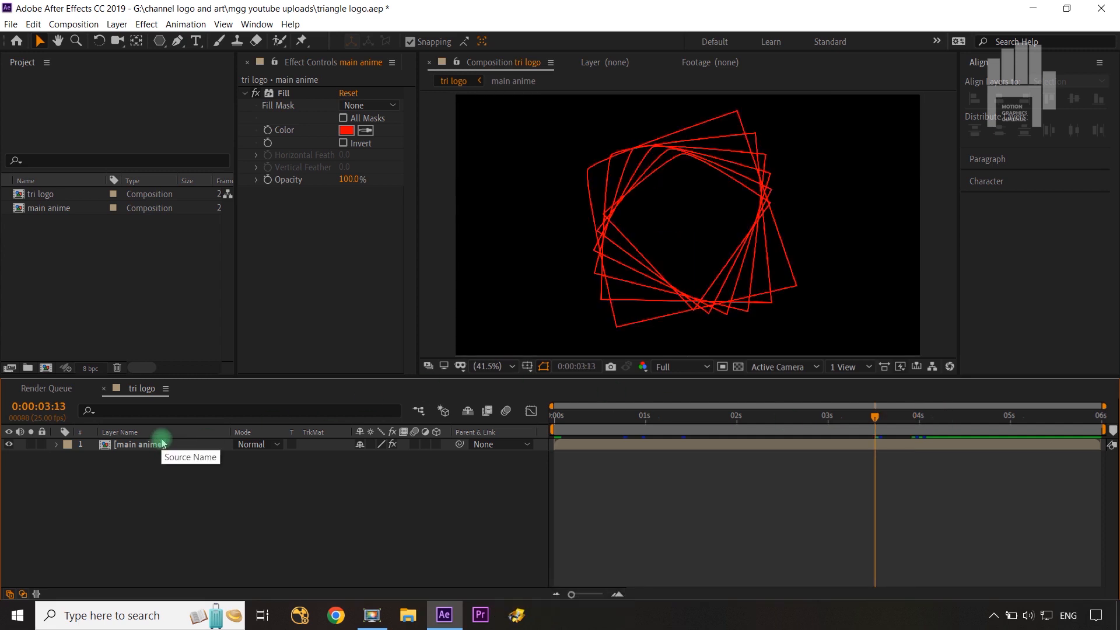
{"action": "key", "text": "shift+Page_Down"}
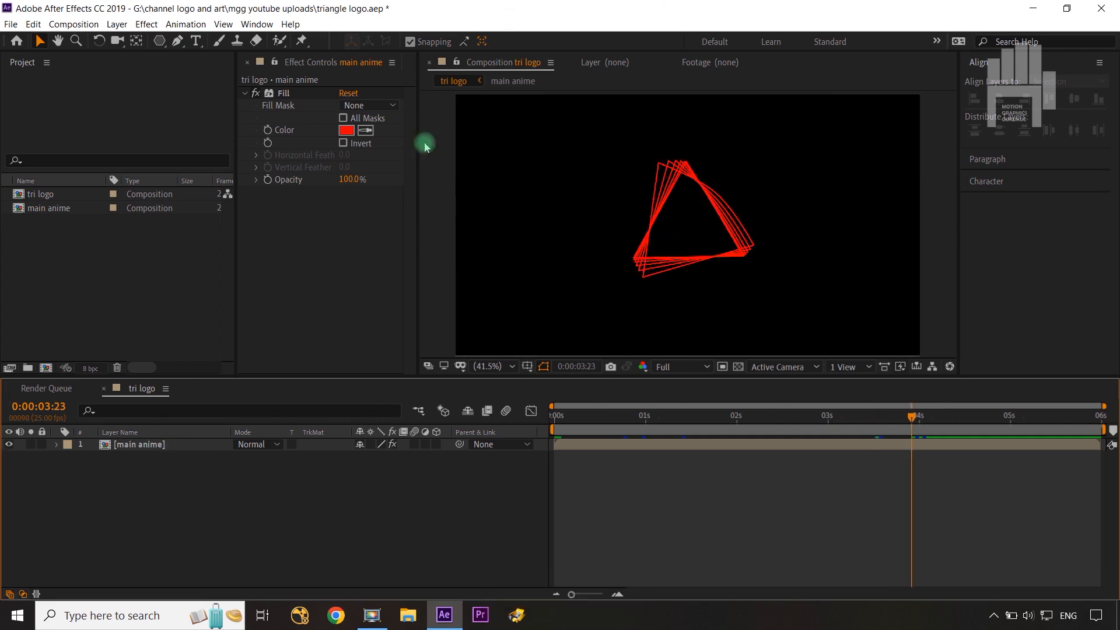
- Switch off the Fill effect and sample its color from the orange triangle outline in the composition
{"action": "left_click", "coordinate": [255, 95]}
{"action": "left_click", "coordinate": [365, 130]}
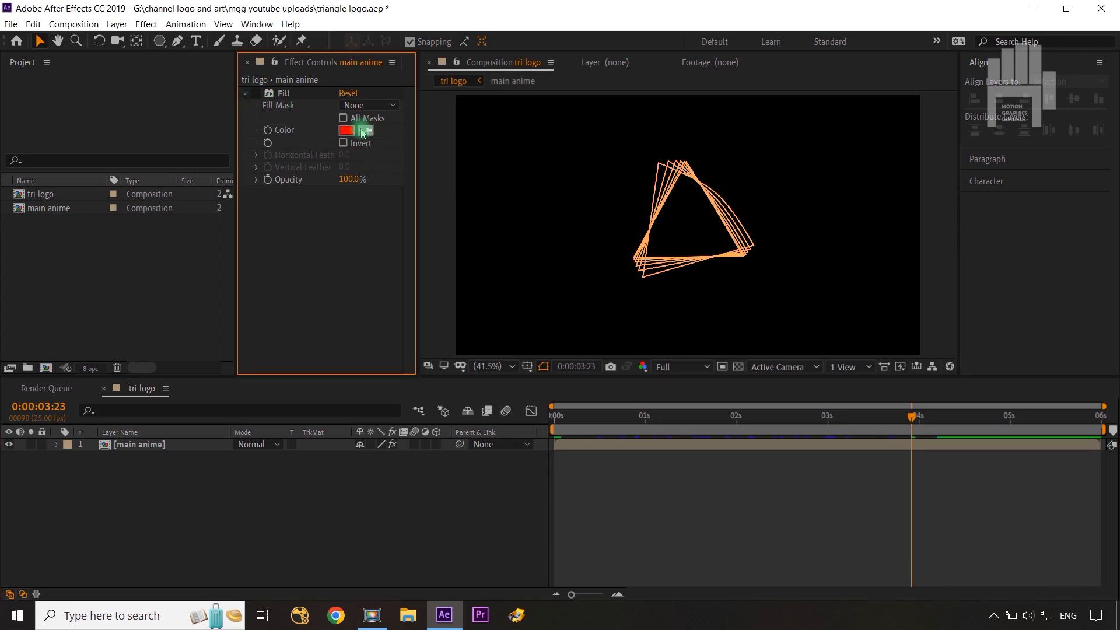
{"action": "left_click", "coordinate": [689, 164]}
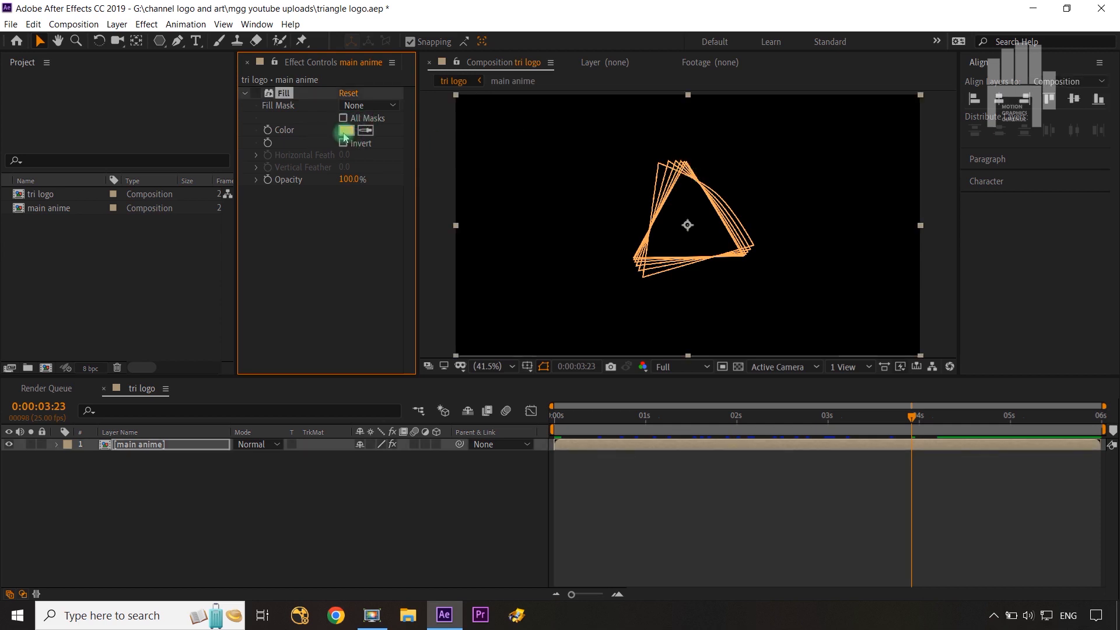
- Start keyframing the main anime layer's Fill color at 0:00:03:23 and set the color to light blue at 0:00:03:03
{"action": "left_click", "coordinate": [268, 129]}
{"action": "key", "text": "shift+Page_Up"}
{"action": "key", "text": "shift+Page_Up"}
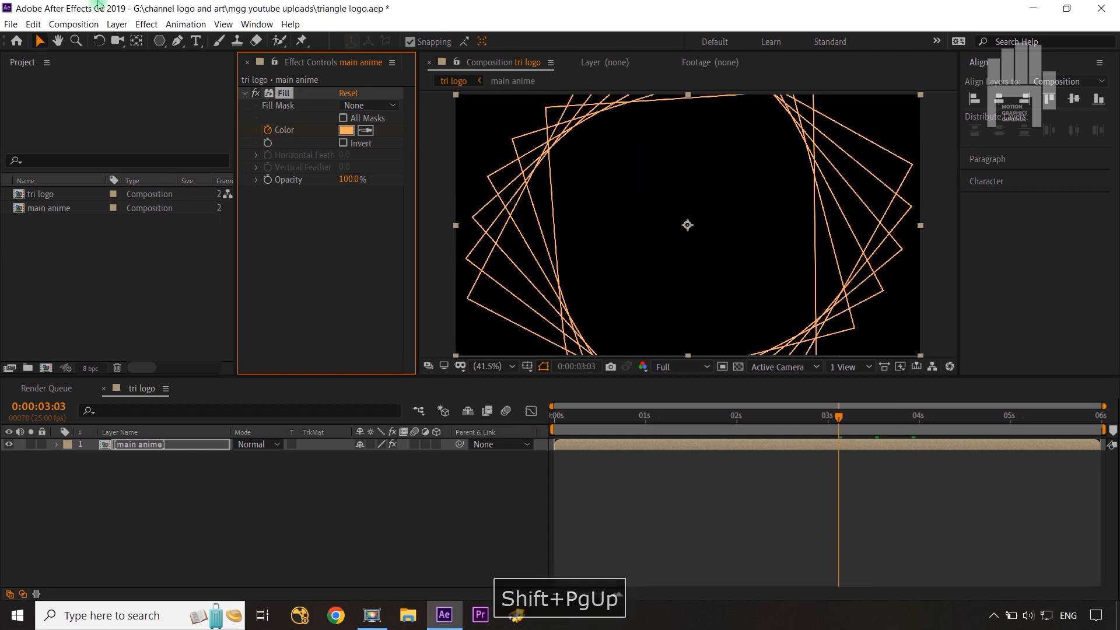
{"action": "left_click", "coordinate": [347, 131]}
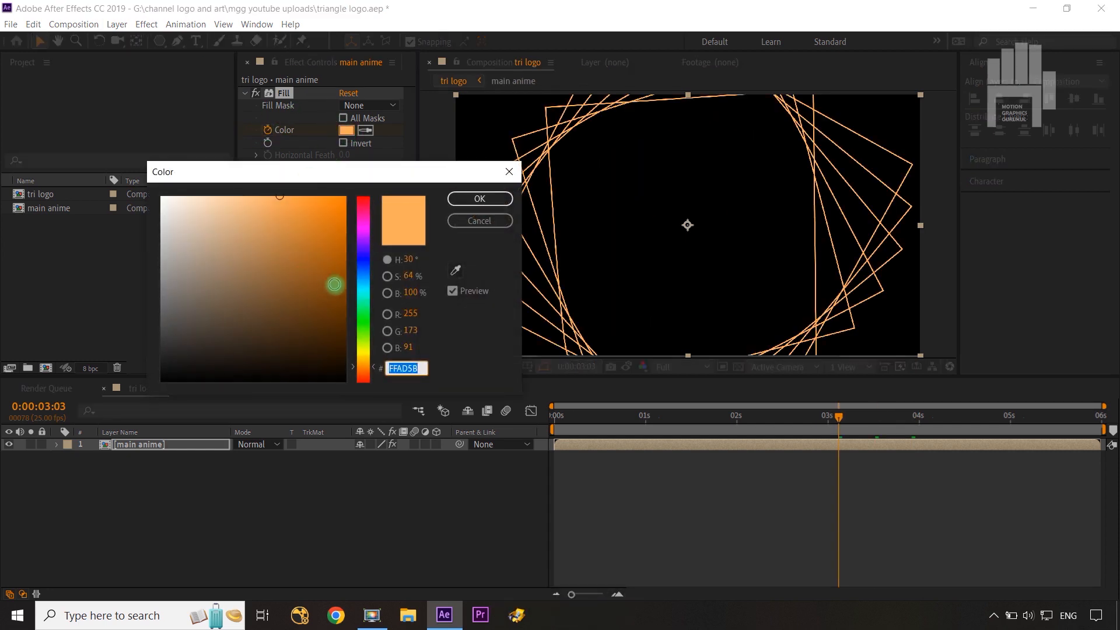
{"action": "left_click", "coordinate": [365, 248]}
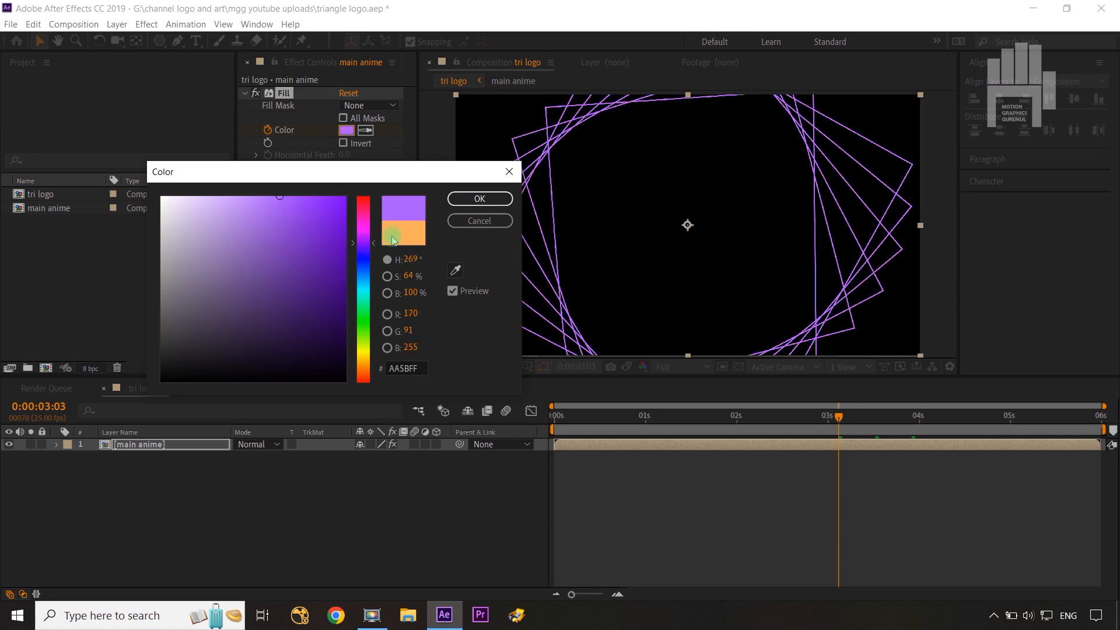
{"action": "left_click", "coordinate": [365, 272]}
{"action": "left_click", "coordinate": [475, 198]}
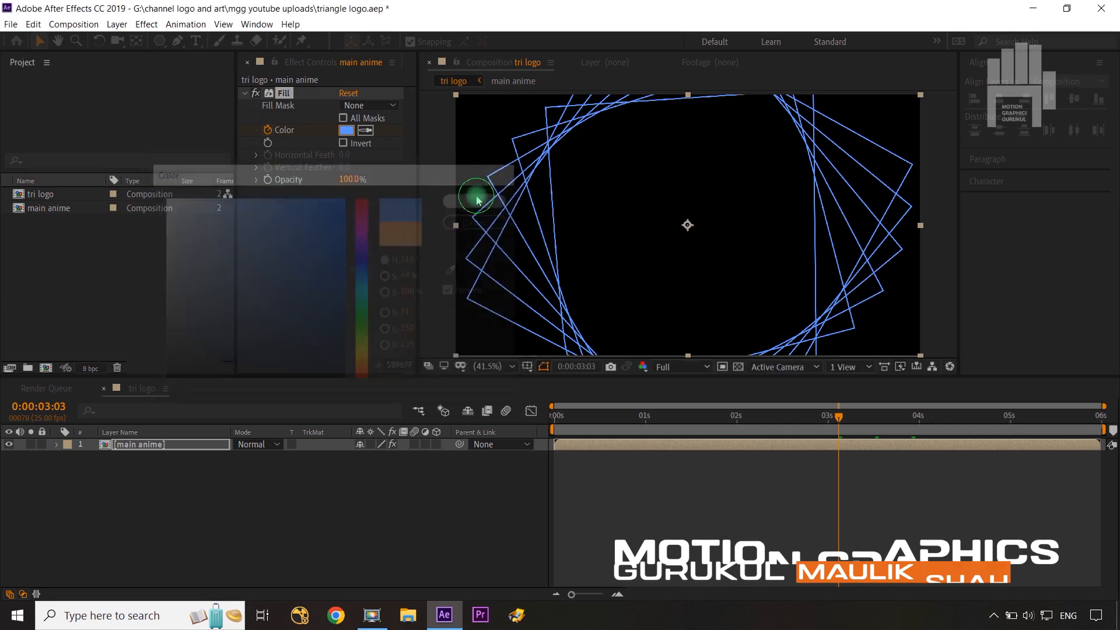
- Step back to 0:00:02:08 and keyframe the Fill color as pinkish purple DC5BFF
{"action": "key", "text": "shift+Page_Up"}
{"action": "key", "text": "shift+Page_Up"}
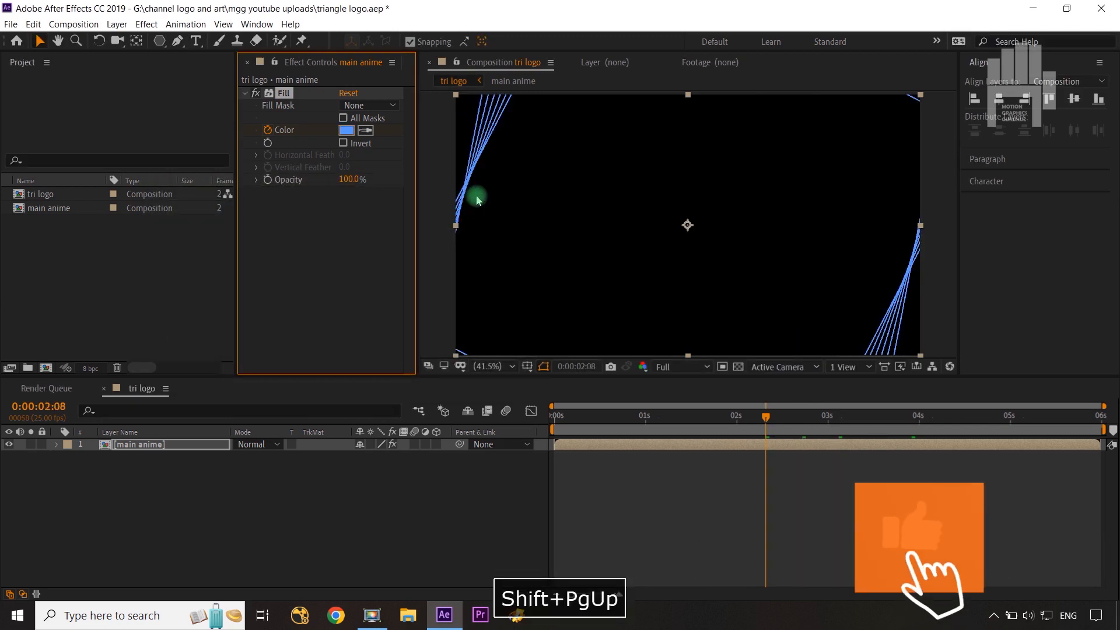
{"action": "left_click", "coordinate": [347, 130]}
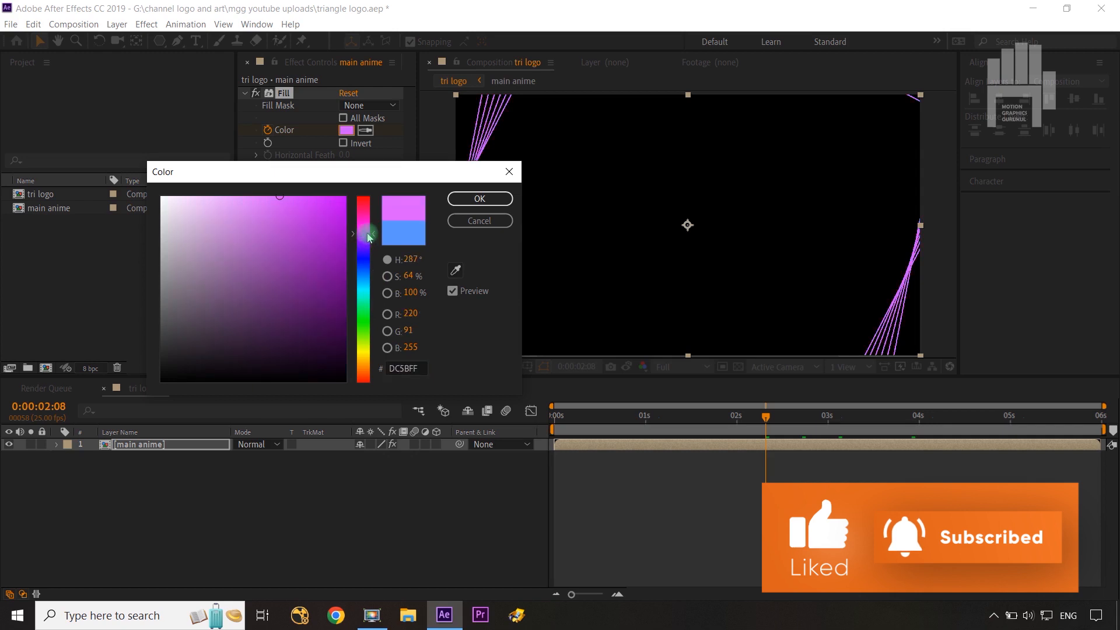
{"action": "left_click", "coordinate": [482, 200]}
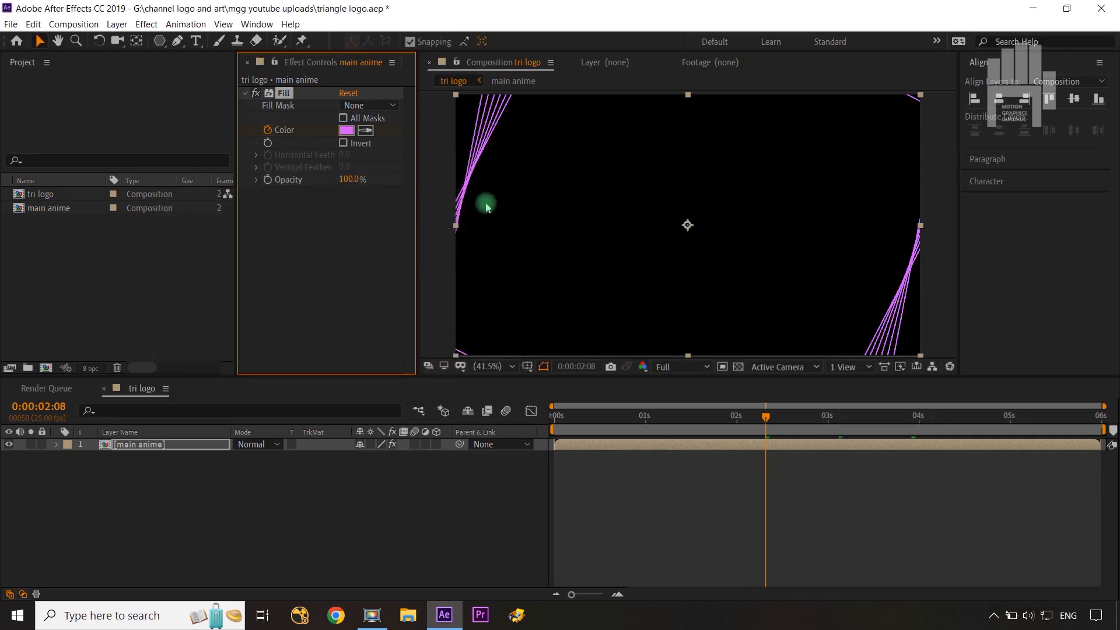
- Step back to 0:00:01:13 and keyframe the Fill color as yellow EFFF5B
{"action": "key", "text": "shift+Page_Up"}
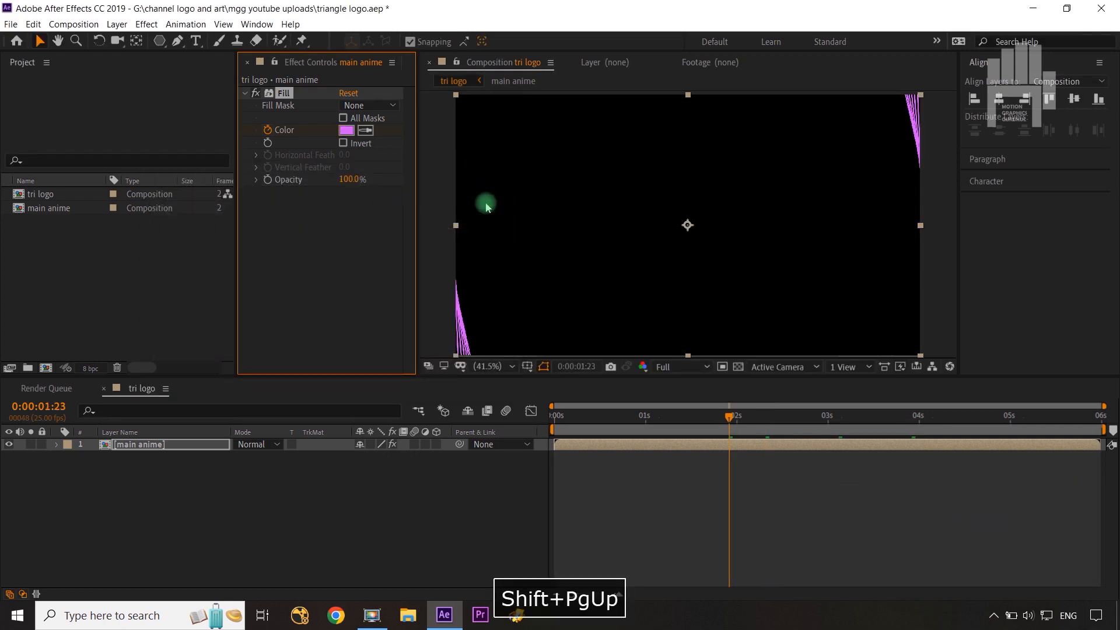
{"action": "left_click", "coordinate": [345, 131]}
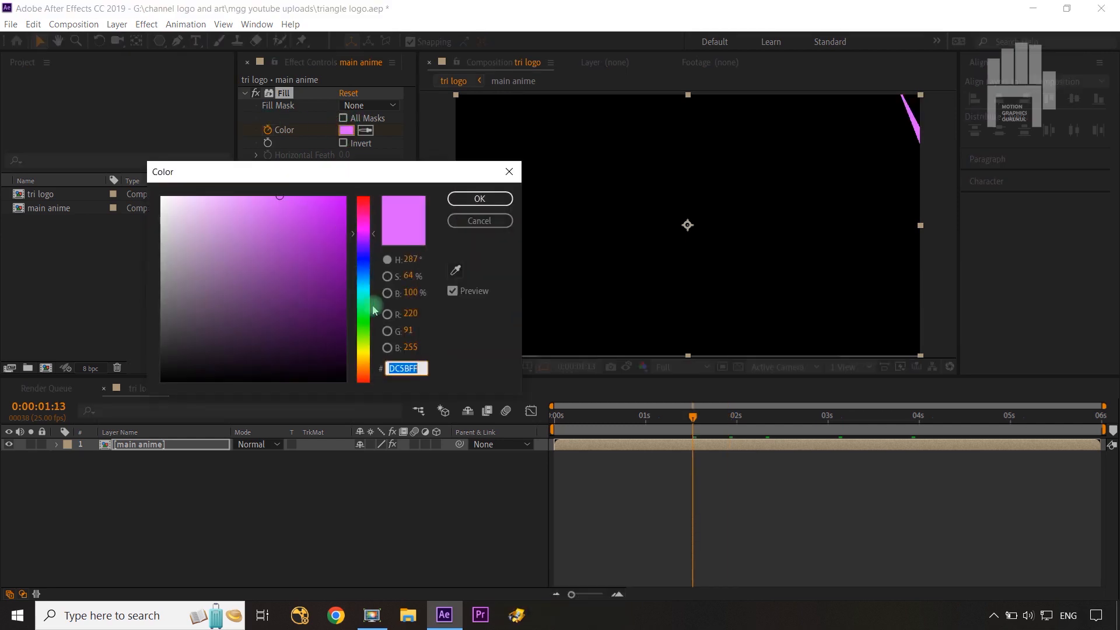
{"action": "left_click", "coordinate": [367, 352]}
{"action": "left_click", "coordinate": [479, 203]}
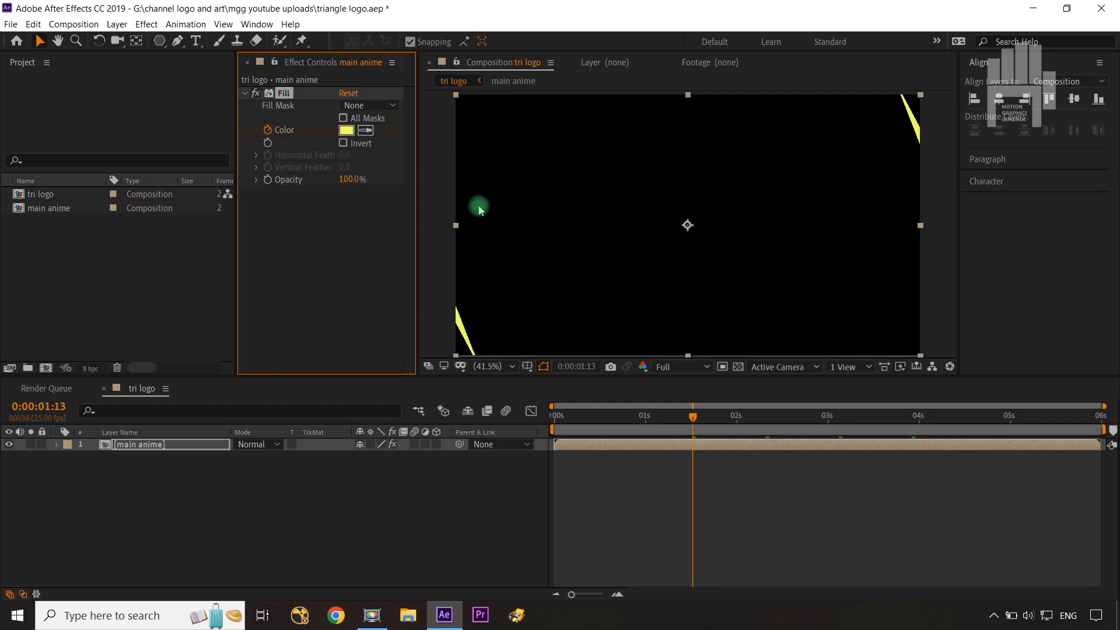
- Step back to 0:00:00:18, keyframe the Fill color as green 5BFF99, and deselect the layer
{"action": "key", "text": "shift+Page_Up"}
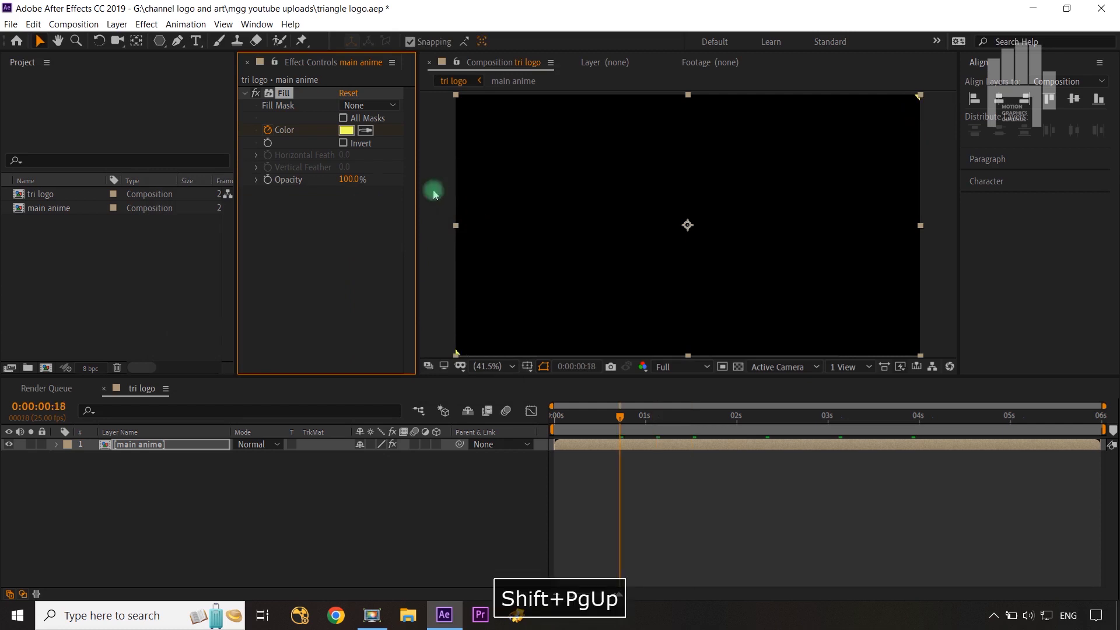
{"action": "left_click", "coordinate": [346, 130]}
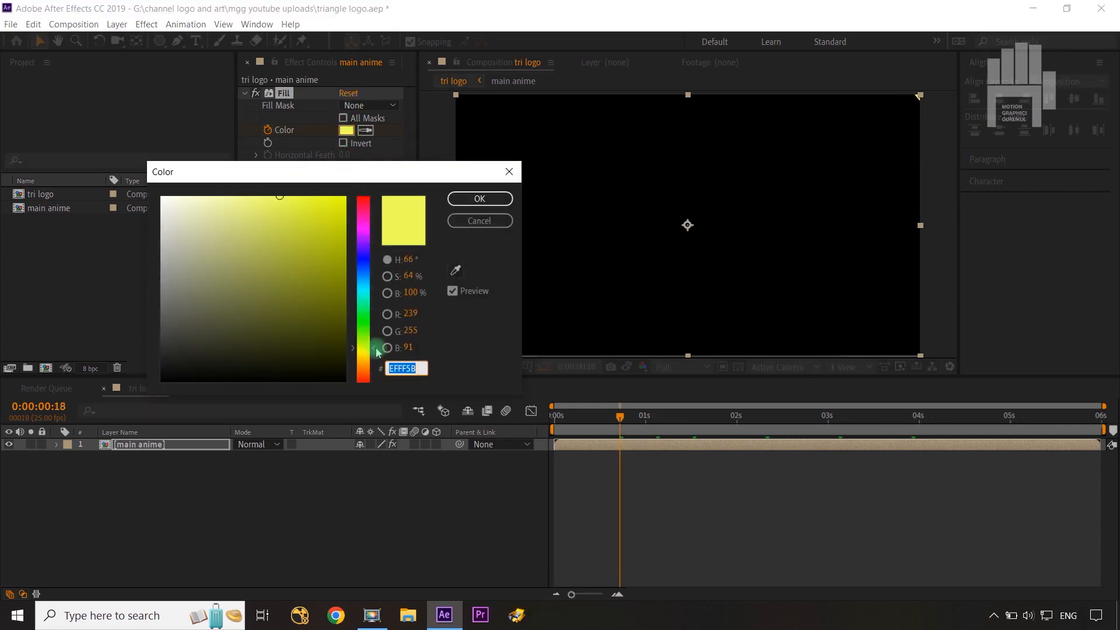
{"action": "left_click", "coordinate": [364, 310]}
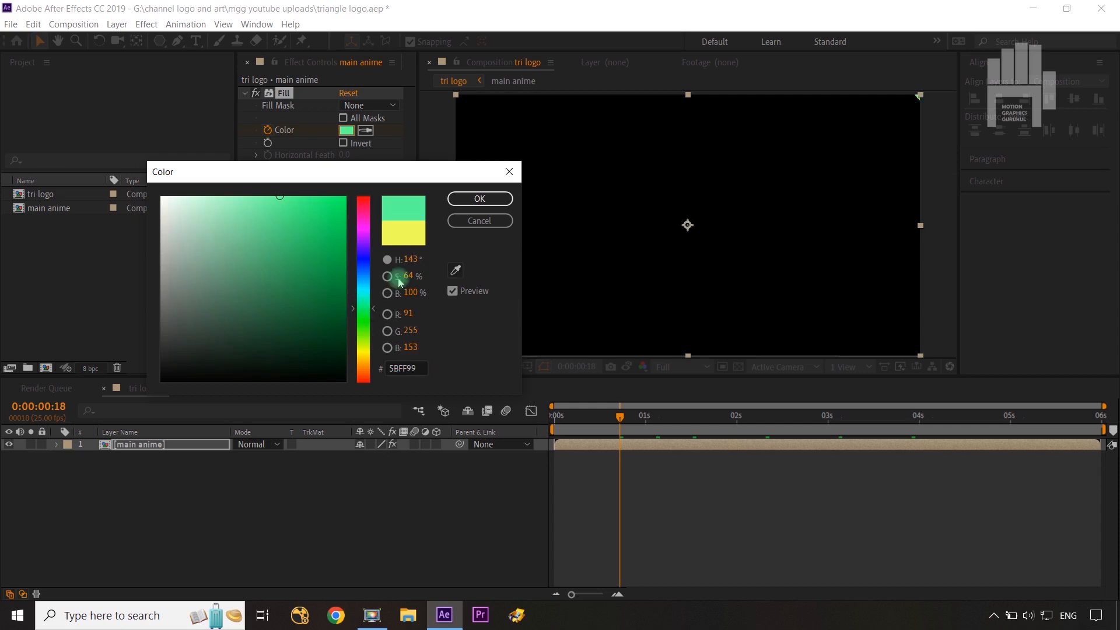
{"action": "left_click", "coordinate": [480, 198]}
{"action": "left_click", "coordinate": [436, 503]}
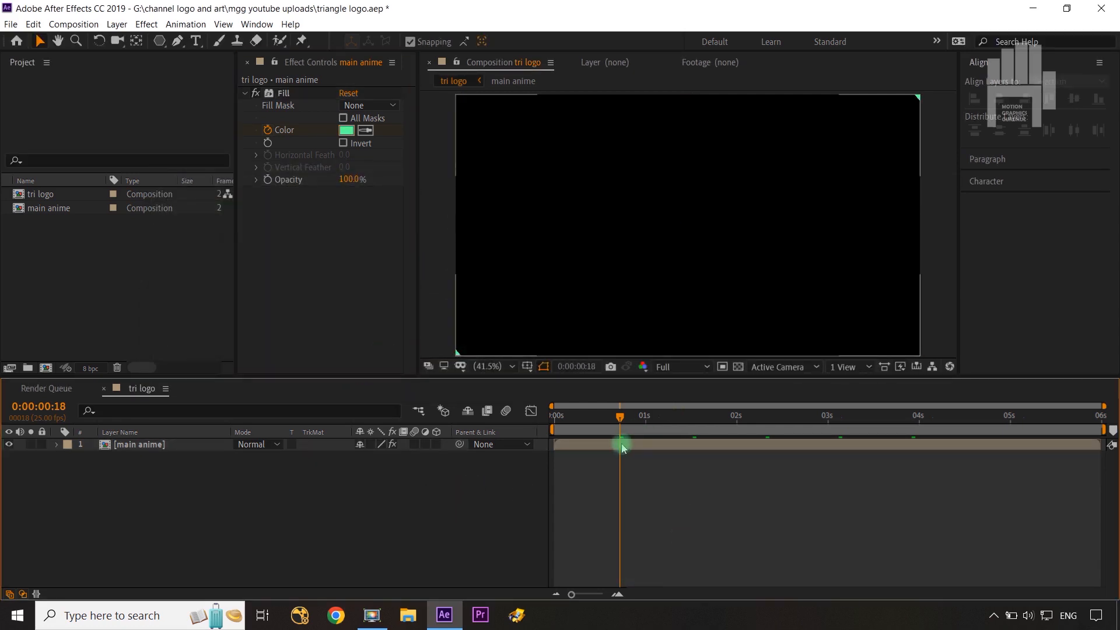
- Scrub to 0:00:04:10 and add the text "VERITY" just below the finished triangle
{"action": "left_click_drag", "start_coordinate": [620, 418], "coordinate": [955, 447]}
{"action": "left_click", "coordinate": [593, 467]}
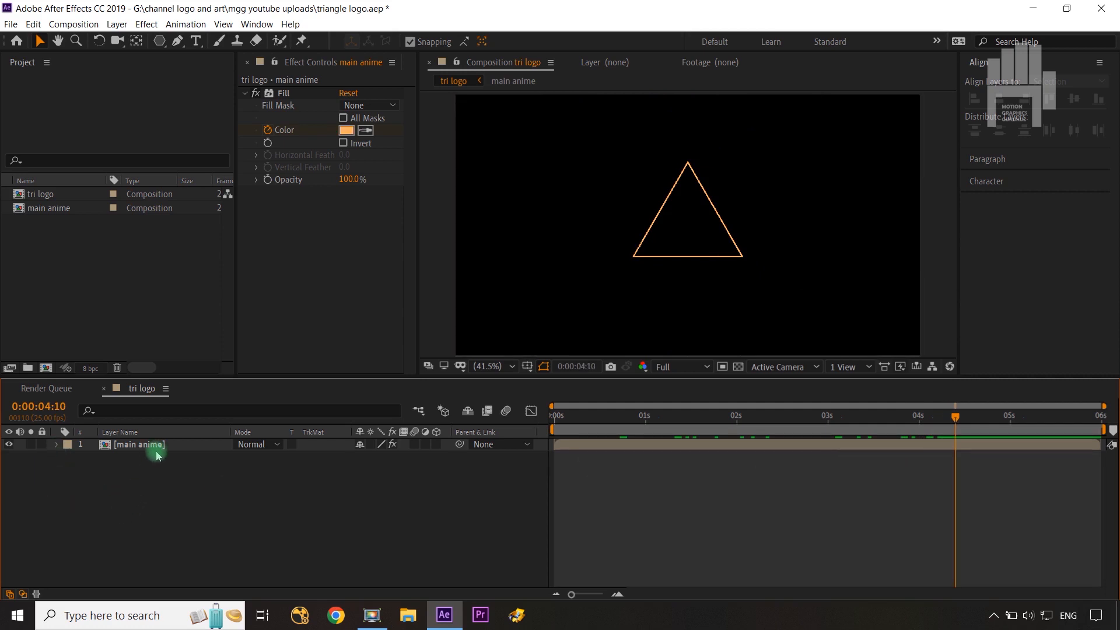
{"action": "left_click", "coordinate": [196, 41]}
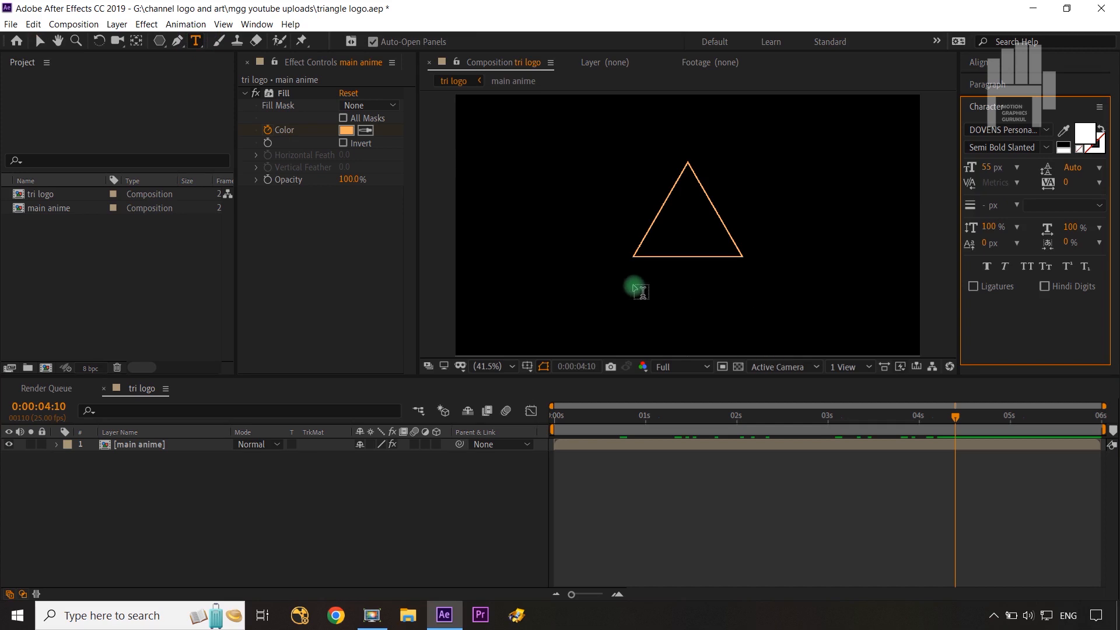
{"action": "left_click", "coordinate": [630, 281]}
{"action": "type", "text": "V"}
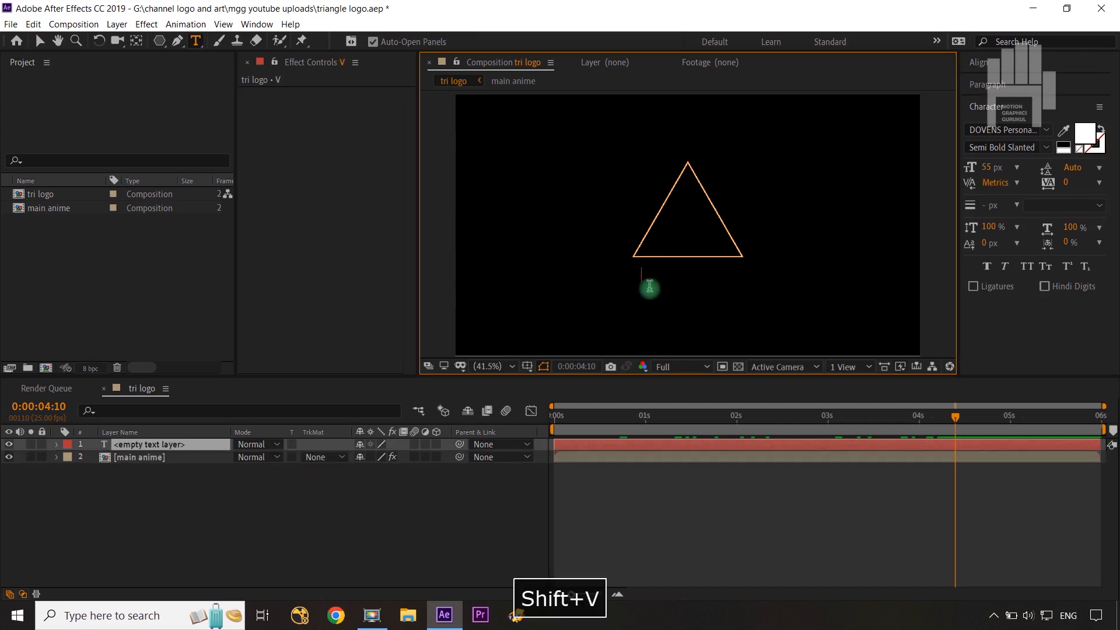
{"action": "type", "text": "ERITY"}
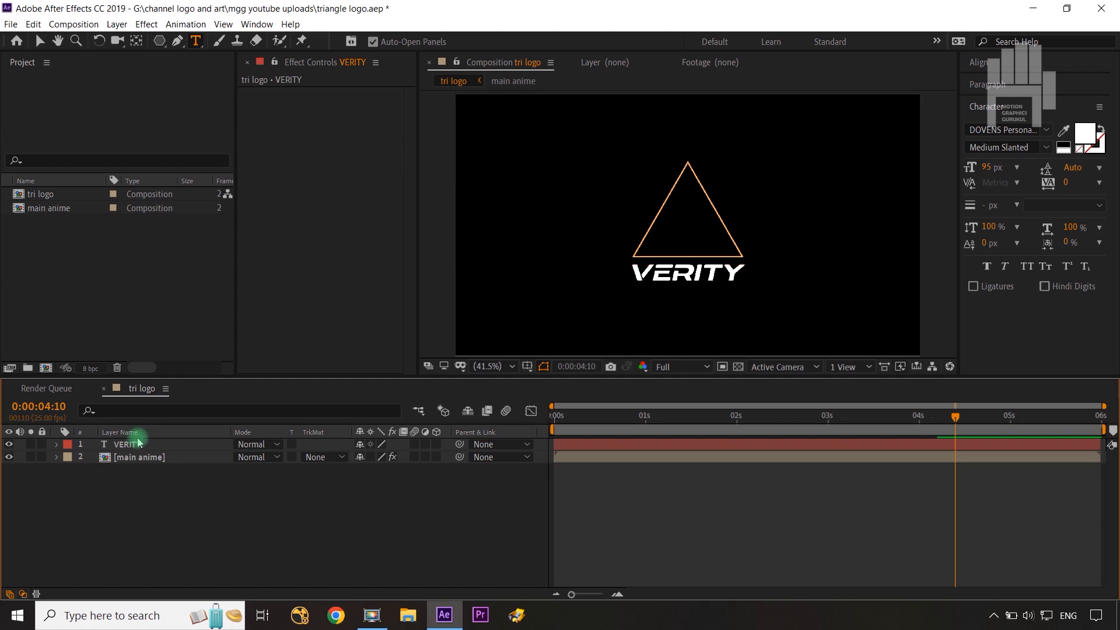
- Set the font size of the VERITY text layer to 88 px
{"action": "left_click", "coordinate": [139, 443]}
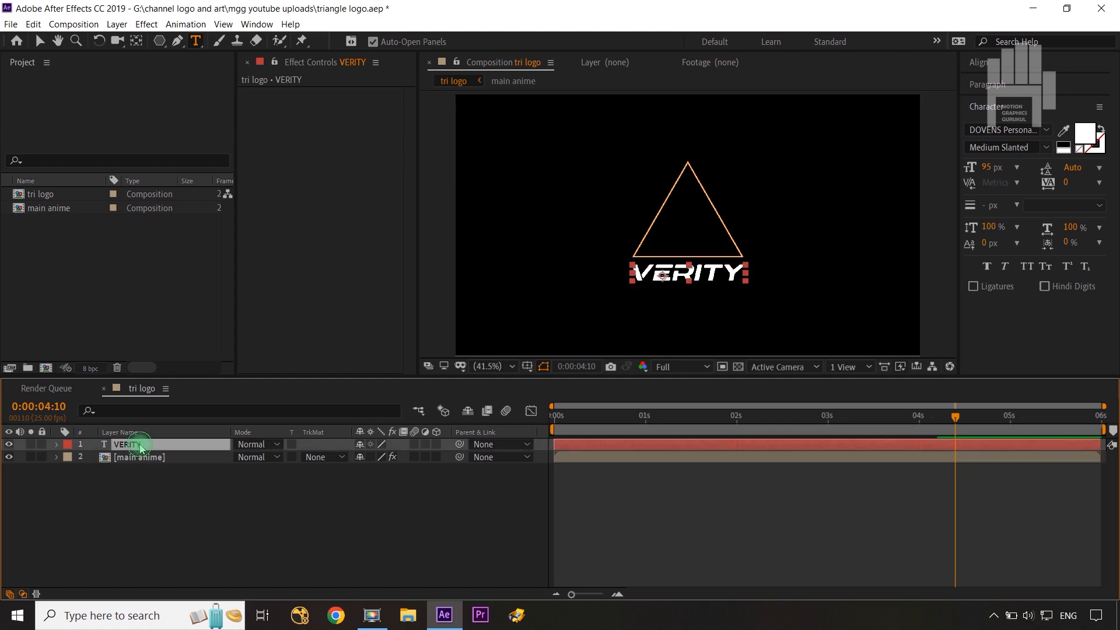
{"action": "left_click", "coordinate": [990, 168]}
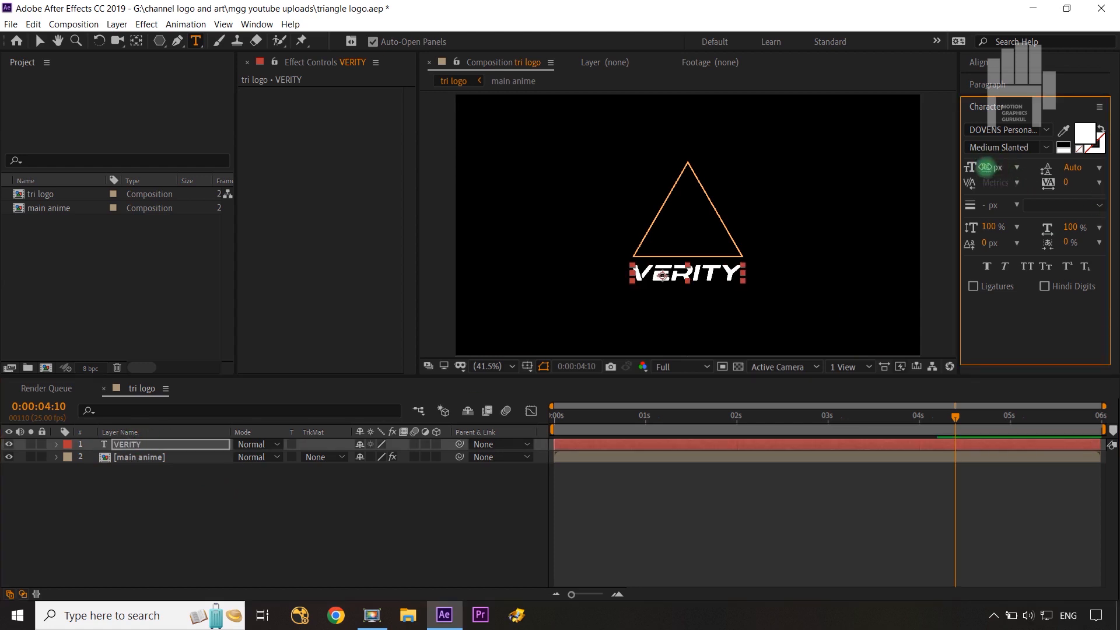
{"action": "left_click_drag", "start_coordinate": [984, 168], "coordinate": [982, 168]}
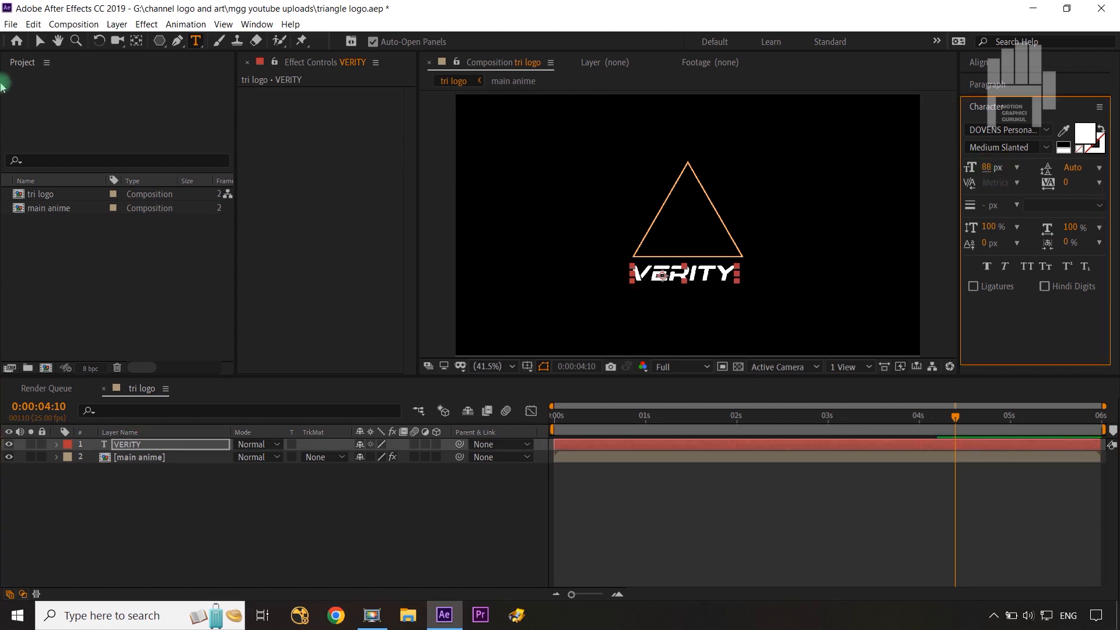
- Center the VERITY layer's anchor point on the text and align the layer horizontally to the composition's center
{"action": "left_click", "coordinate": [139, 41]}
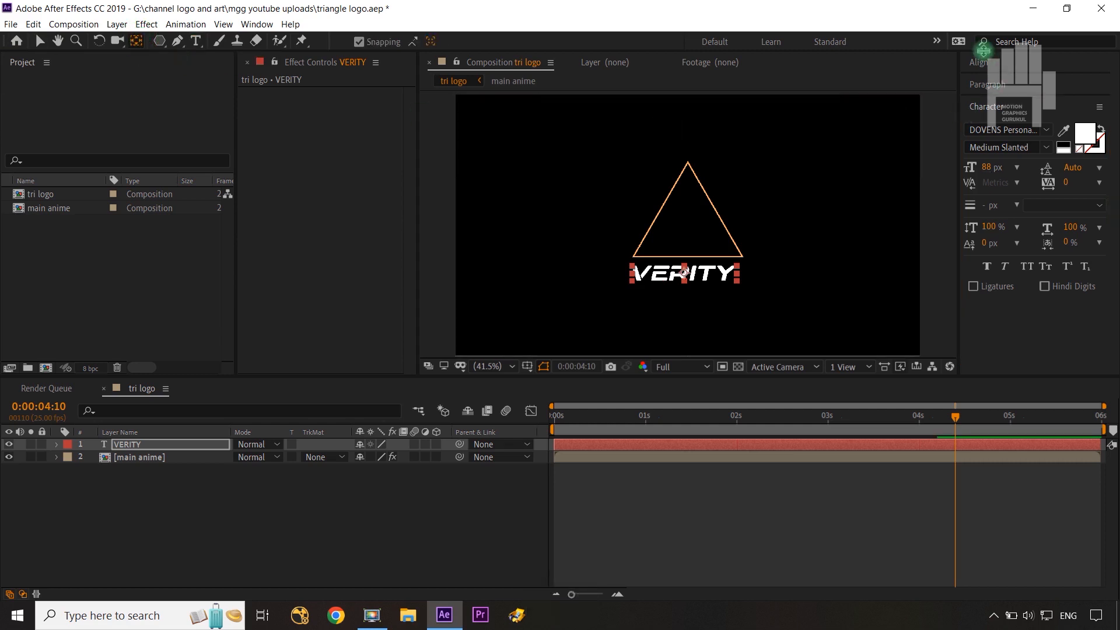
{"action": "left_click", "coordinate": [982, 64]}
{"action": "left_click", "coordinate": [1002, 104]}
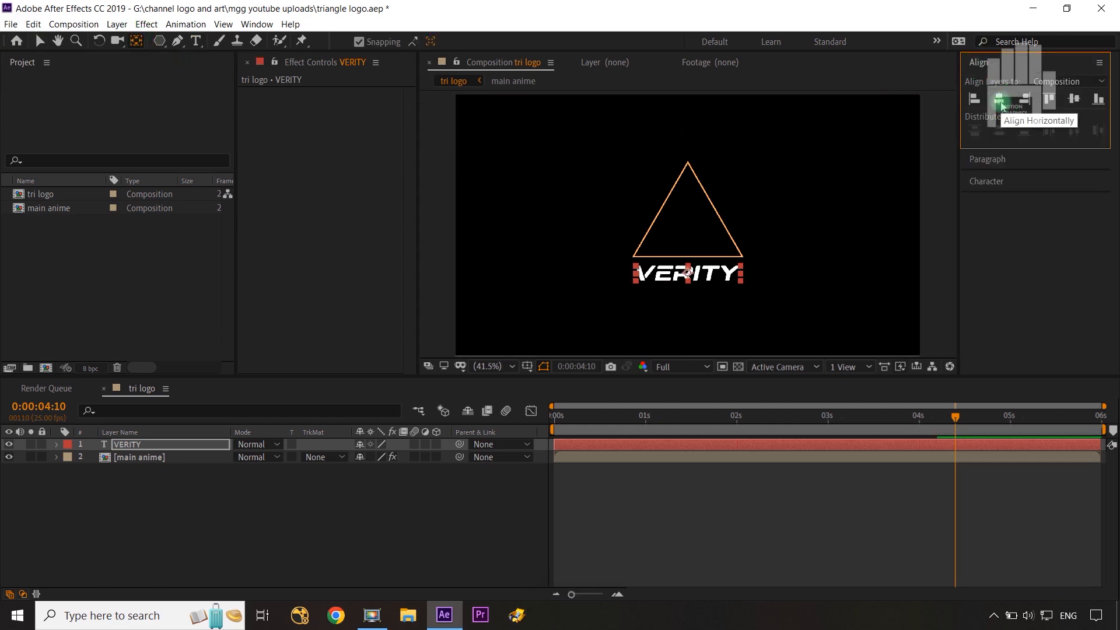
{"action": "left_click", "coordinate": [459, 508]}
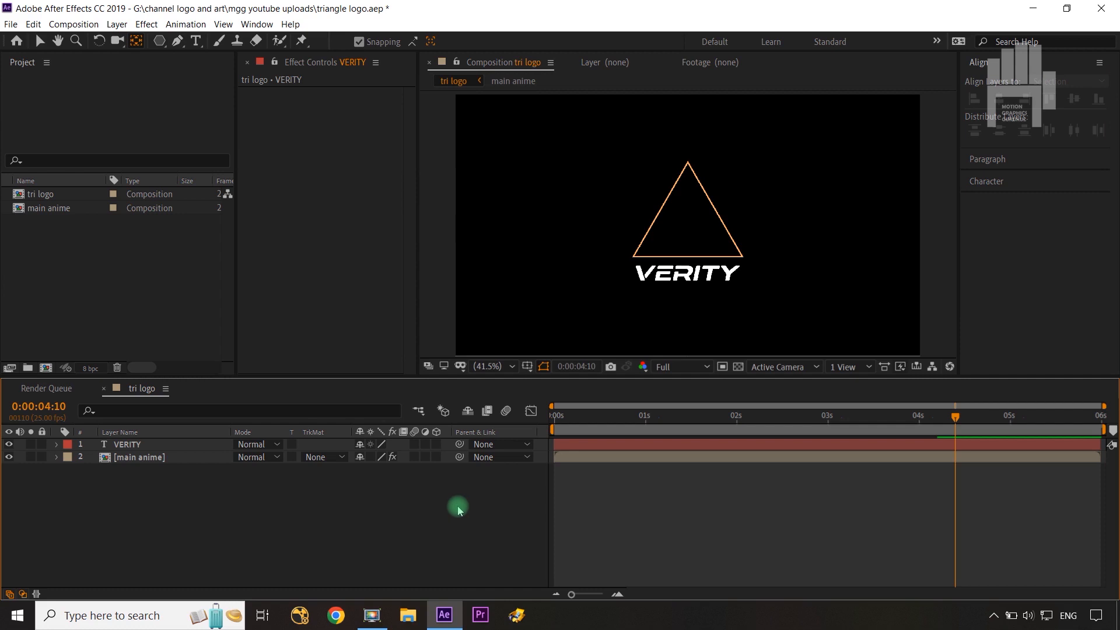
- Move to 0:00:04:02, where the outlines nearly merge, and keyframe the VERITY layer's opacity at 100%
{"action": "left_click", "coordinate": [149, 444]}
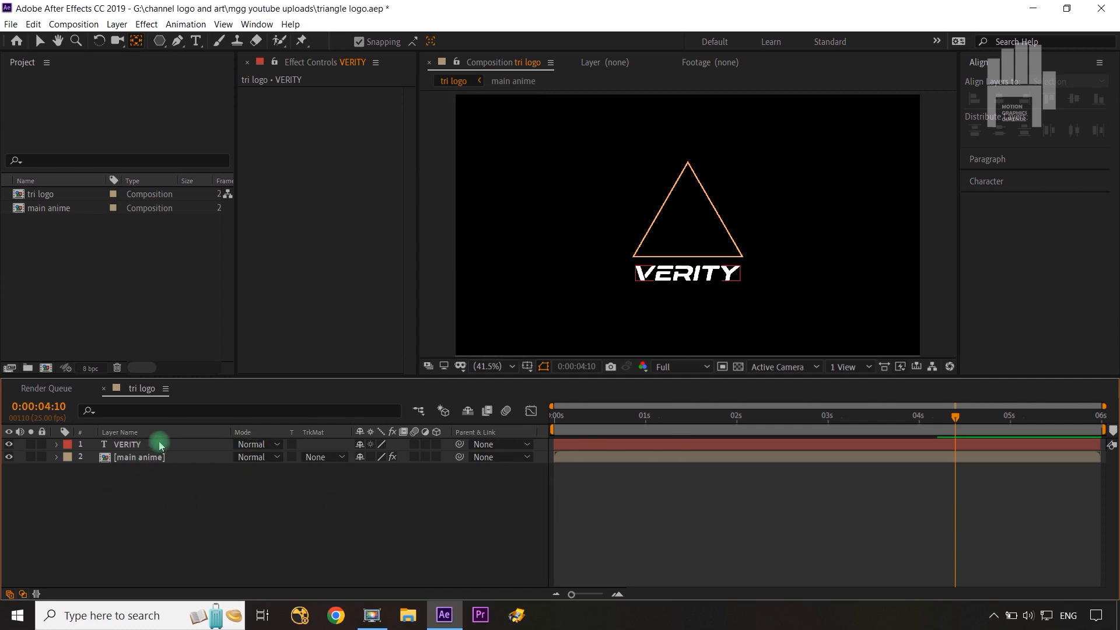
{"action": "left_click", "coordinate": [155, 457]}
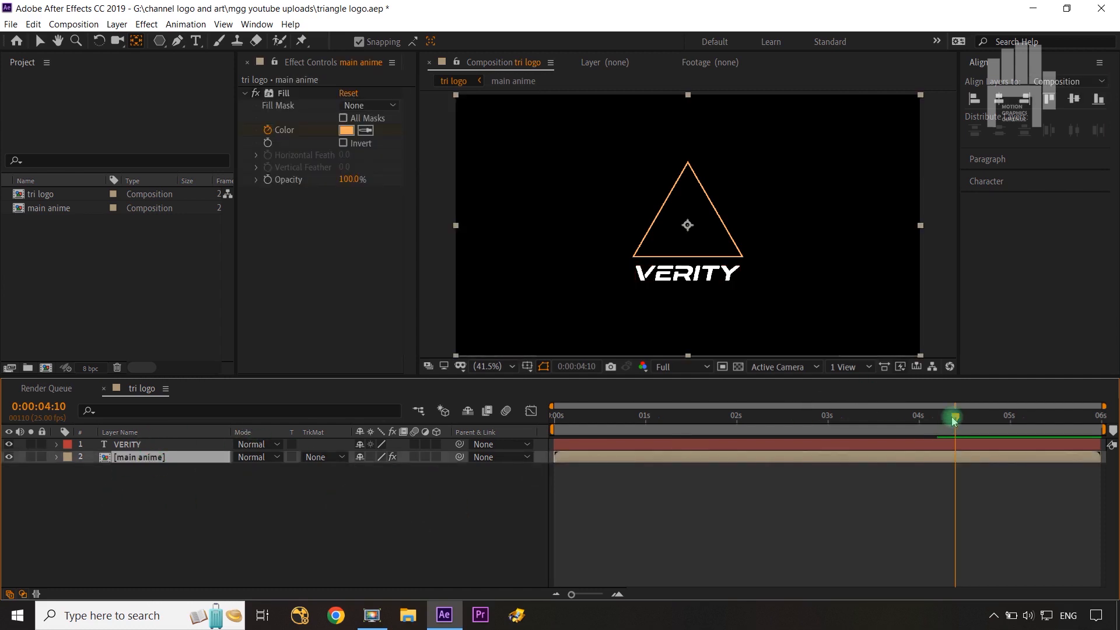
{"action": "left_click_drag", "start_coordinate": [955, 420], "coordinate": [917, 421]}
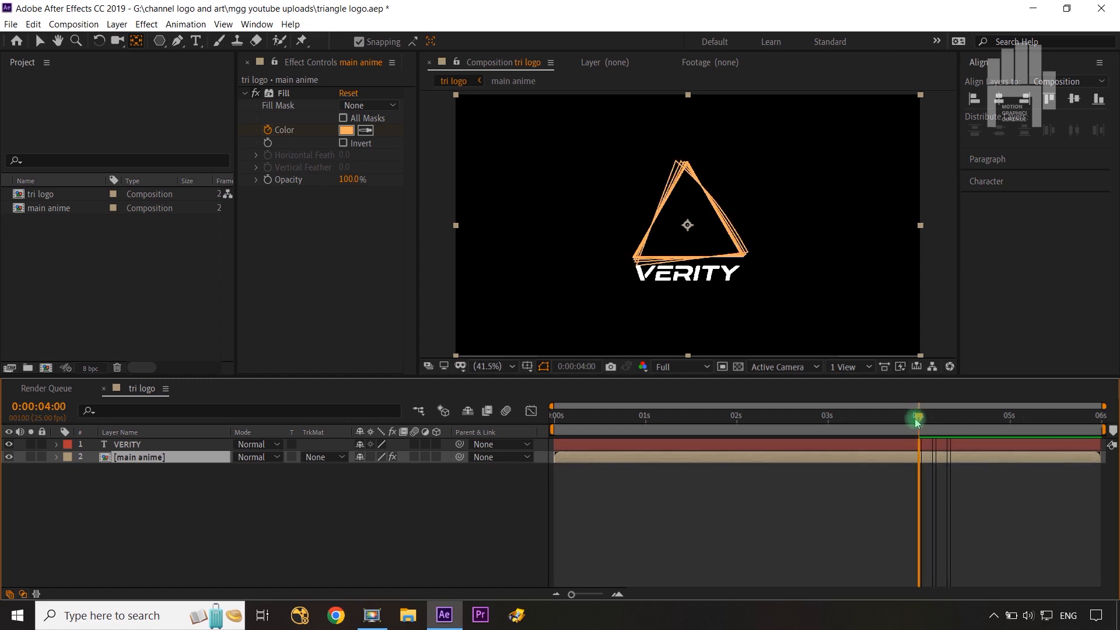
{"action": "key", "text": "ctrl+Right"}
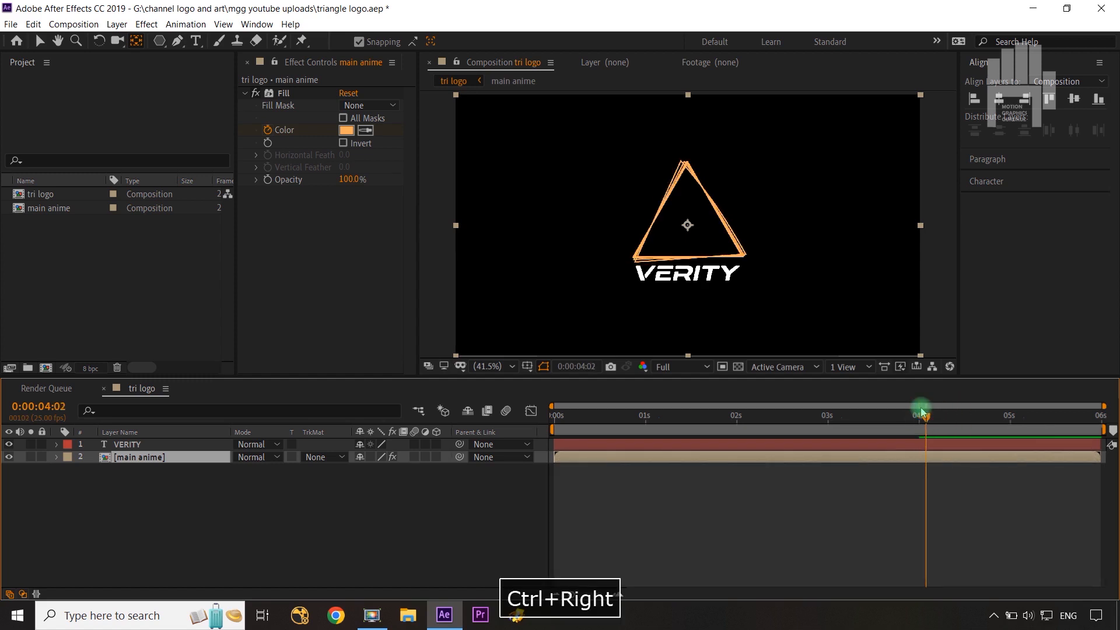
{"action": "left_click", "coordinate": [126, 445]}
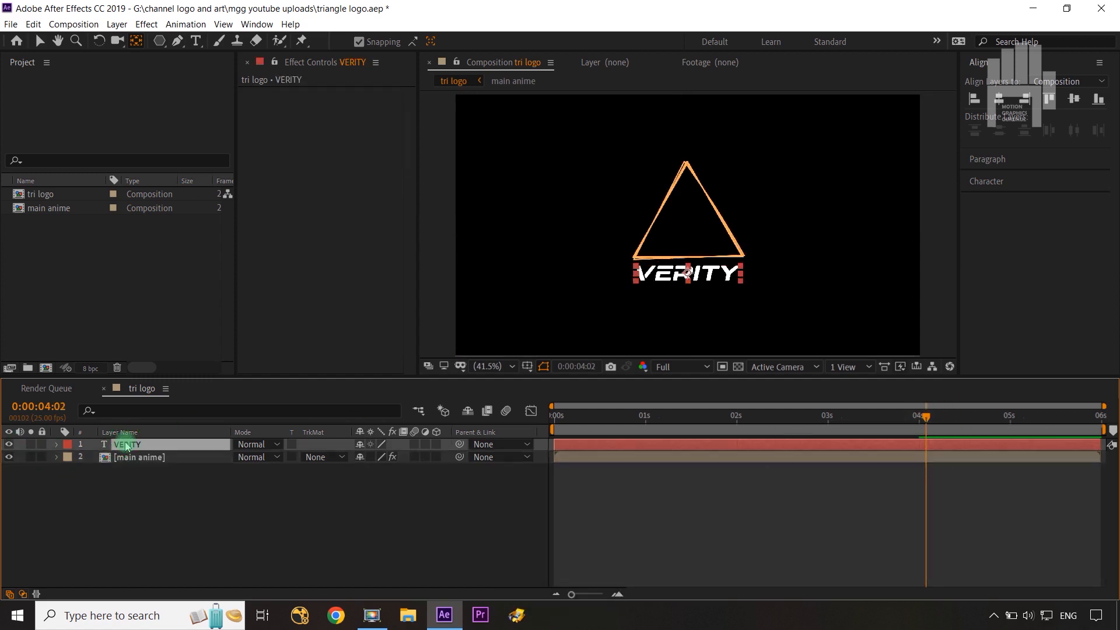
{"action": "key", "text": "t"}
{"action": "left_click", "coordinate": [93, 456]}
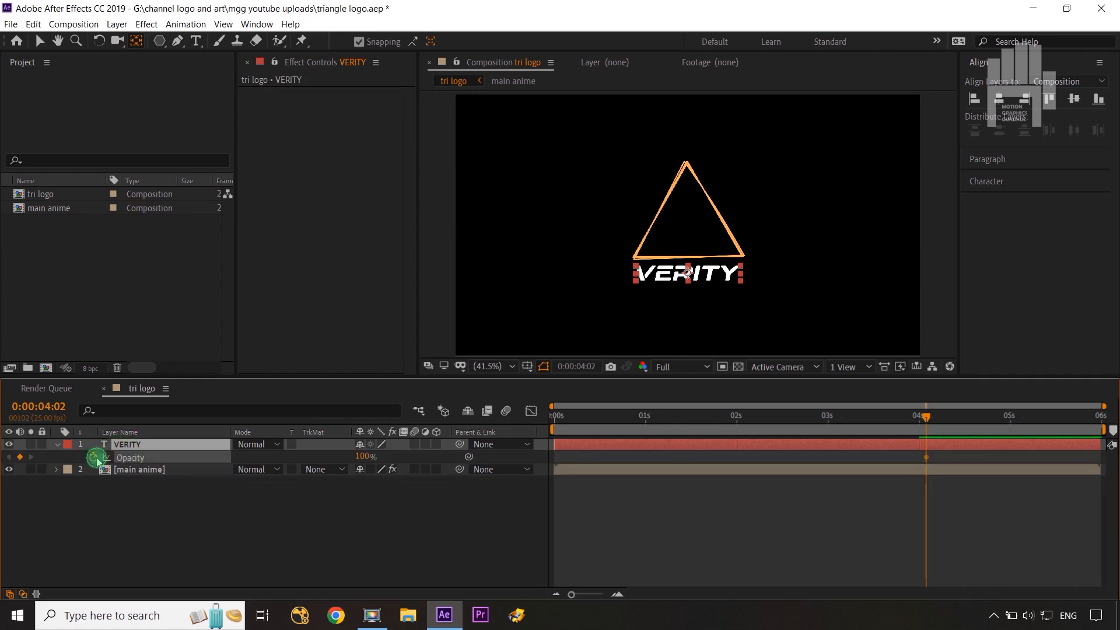
- Step back to 0:00:02:22 and keyframe the VERITY layer's opacity at 0%
{"action": "left_click", "coordinate": [576, 511]}
{"action": "key", "text": "shift+Page_Up"}
{"action": "key", "text": "shift+Page_Up"}
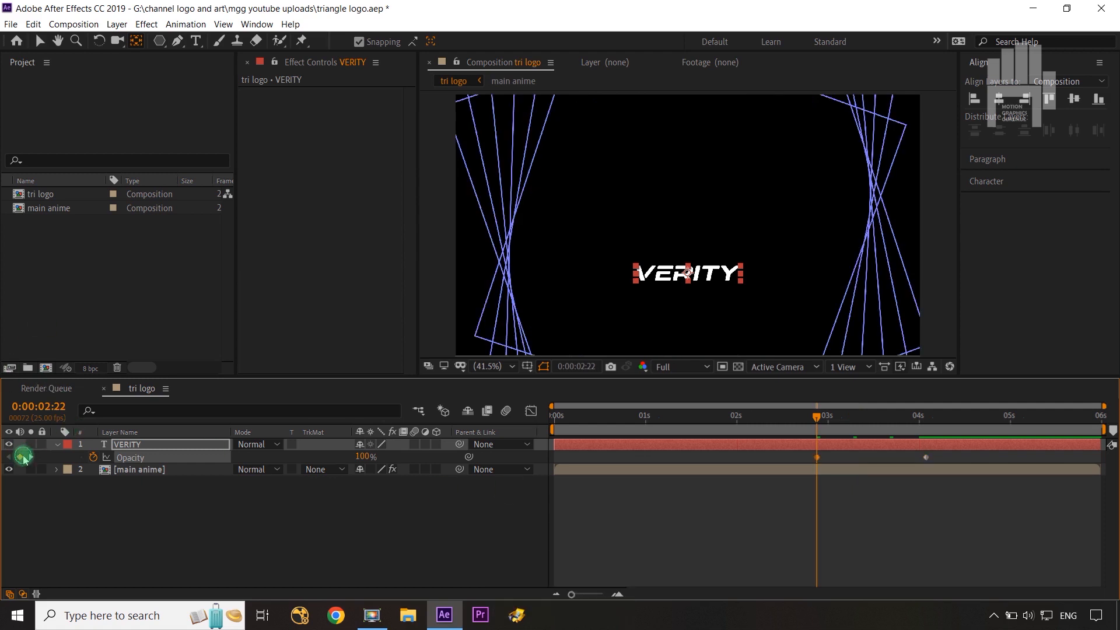
{"action": "left_click_drag", "start_coordinate": [332, 456], "coordinate": [237, 453]}
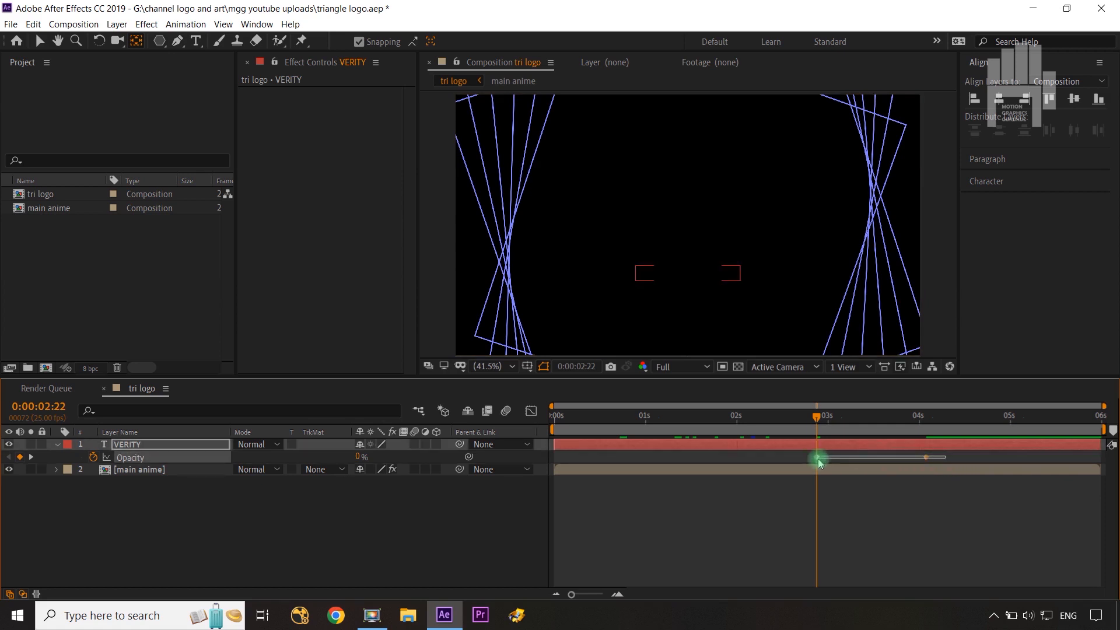
- Apply Easy Ease to both VERITY opacity keyframes and lengthen the first keyframe's ease in the speed graph so the fade peaks late
{"action": "left_click_drag", "start_coordinate": [819, 461], "coordinate": [805, 466]}
{"action": "key", "text": "F9"}
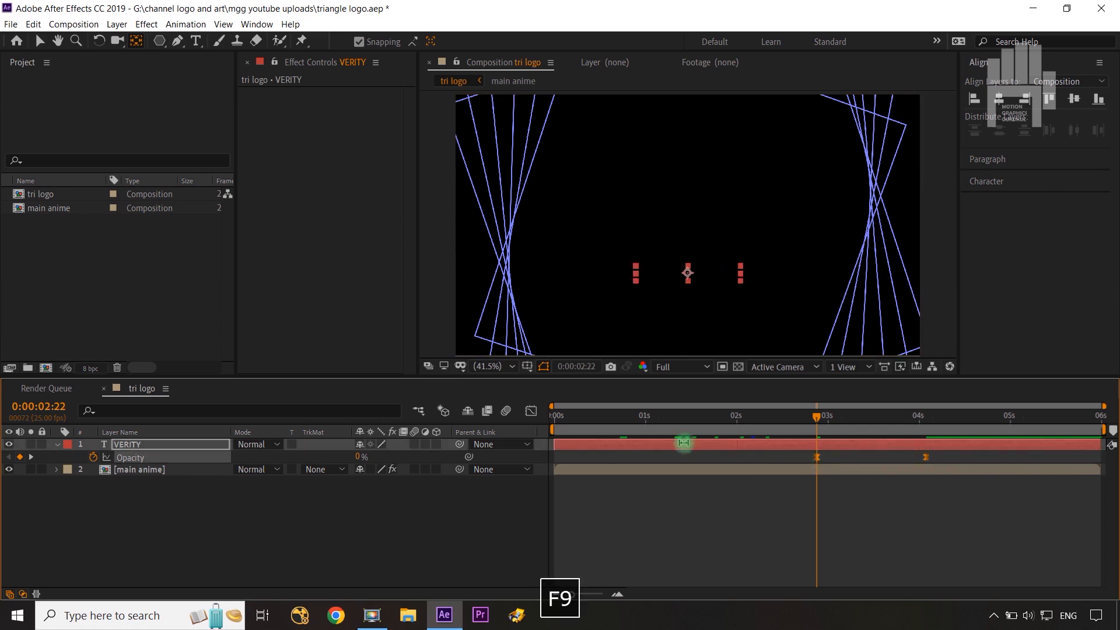
{"action": "left_click", "coordinate": [532, 412]}
{"action": "left_click_drag", "start_coordinate": [980, 510], "coordinate": [756, 558]}
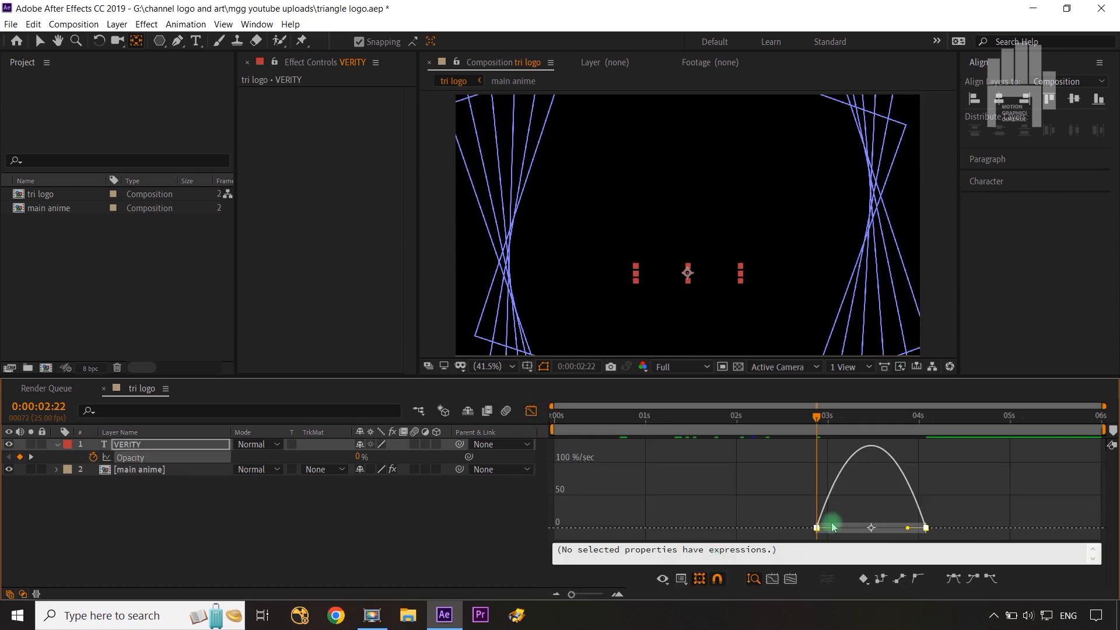
{"action": "left_click_drag", "start_coordinate": [838, 529], "coordinate": [871, 531]}
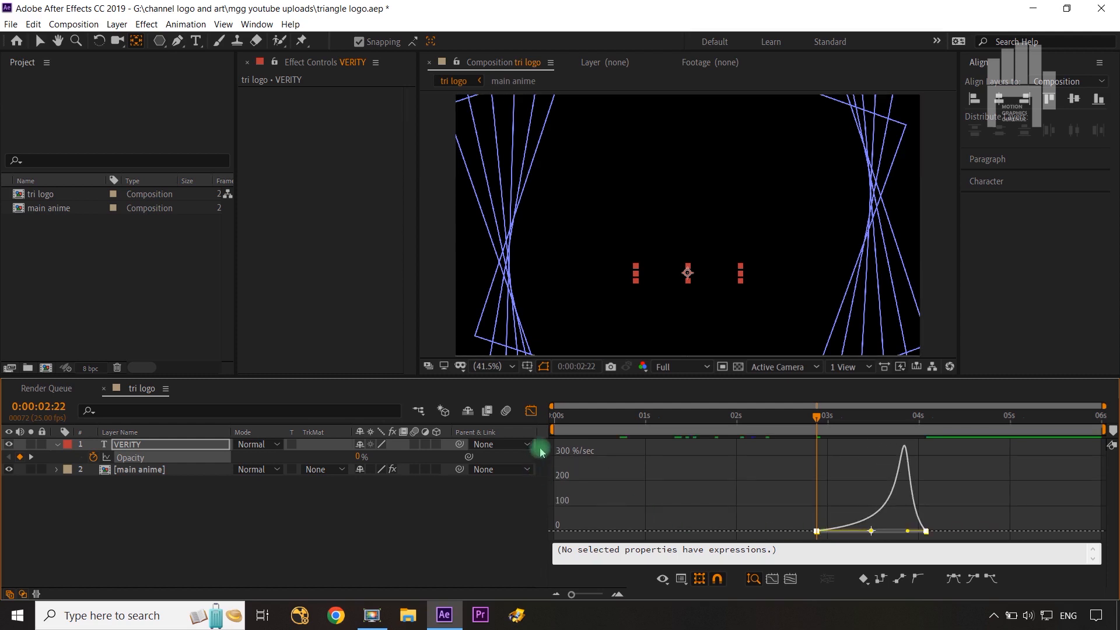
- End the work area shortly after the VERITY fade completes and return to the start of the timeline
{"action": "left_click", "coordinate": [533, 412]}
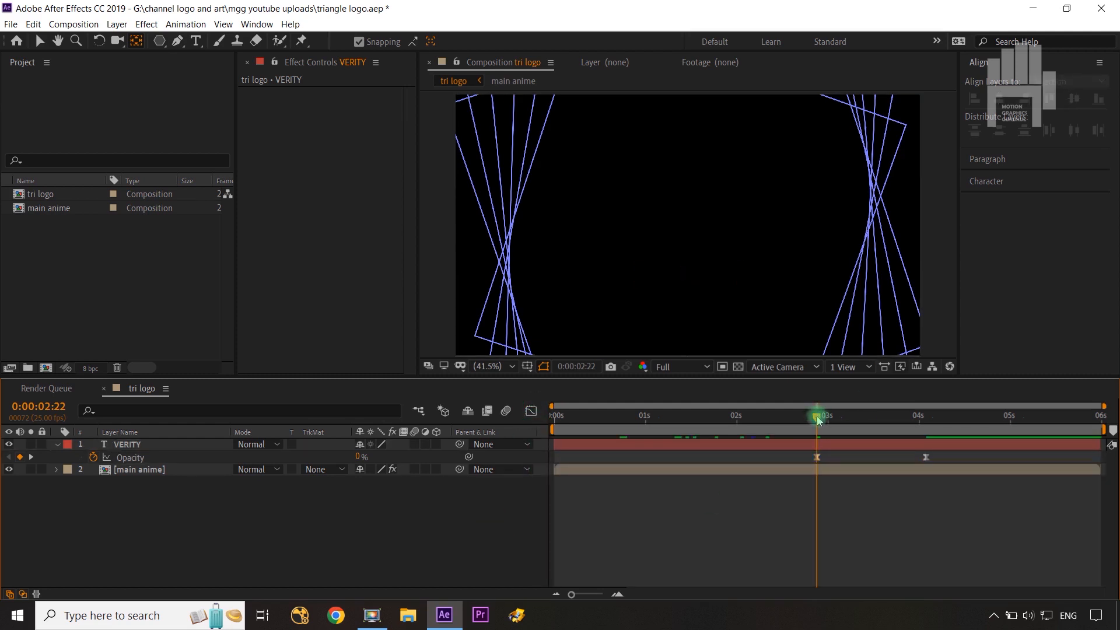
{"action": "left_click_drag", "start_coordinate": [818, 420], "coordinate": [949, 429]}
{"action": "key", "text": "n"}
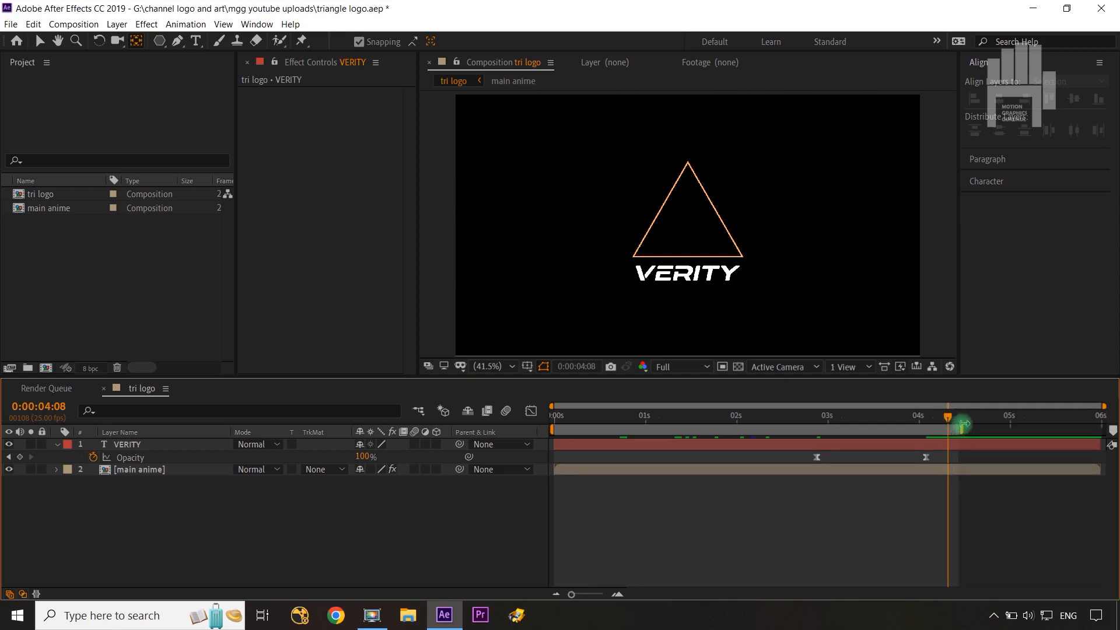
{"action": "left_click_drag", "start_coordinate": [968, 424], "coordinate": [500, 454]}
- Add a null object to the composition and parent the VERITY and main anime layers to it
{"action": "right_click", "coordinate": [451, 527]}
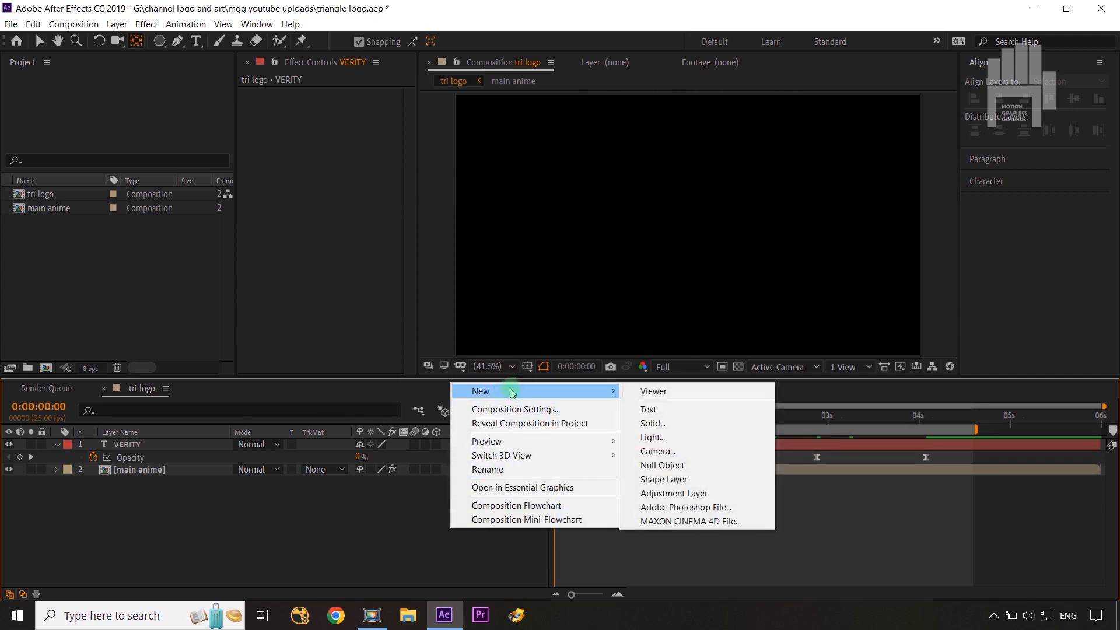
{"action": "mouse_move", "coordinate": [546, 397]}
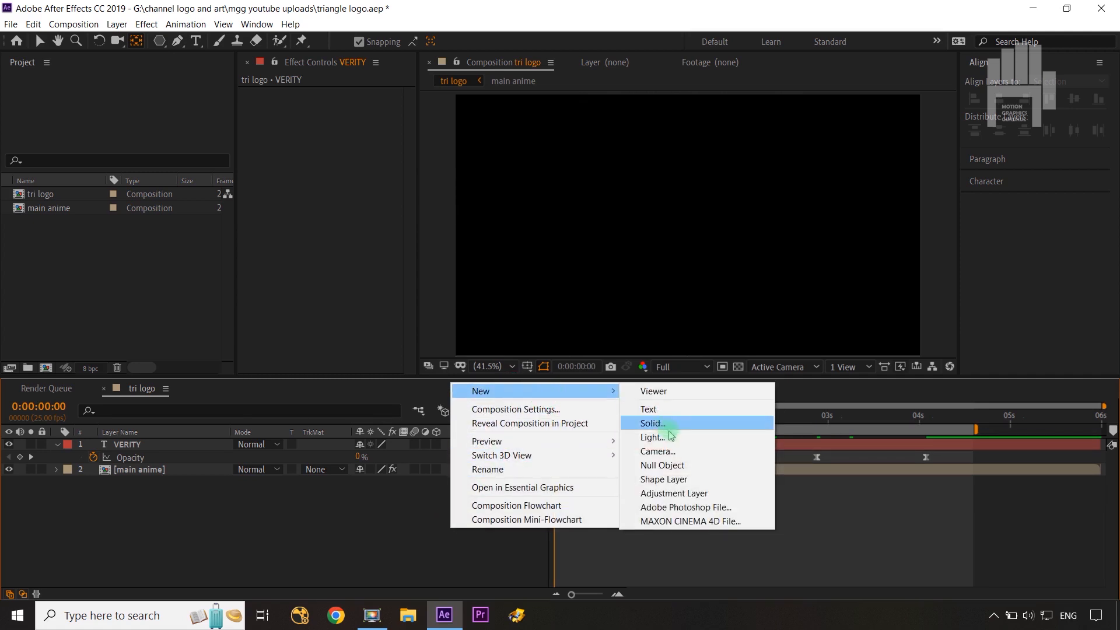
{"action": "left_click", "coordinate": [674, 462]}
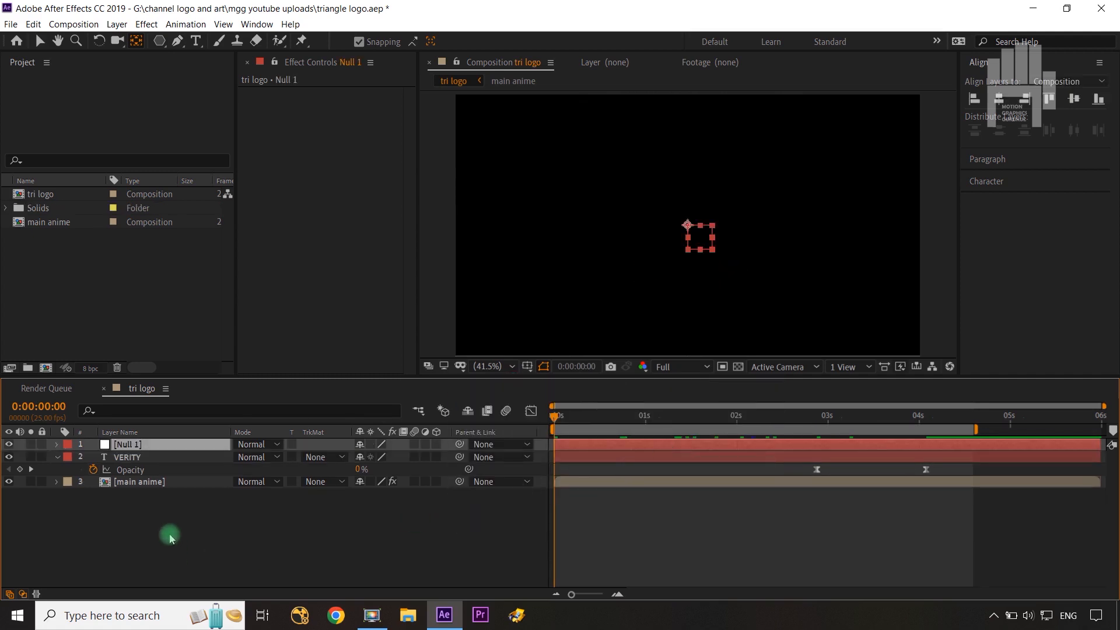
{"action": "left_click", "coordinate": [178, 458]}
{"action": "left_click", "coordinate": [179, 482], "text": "shift"}
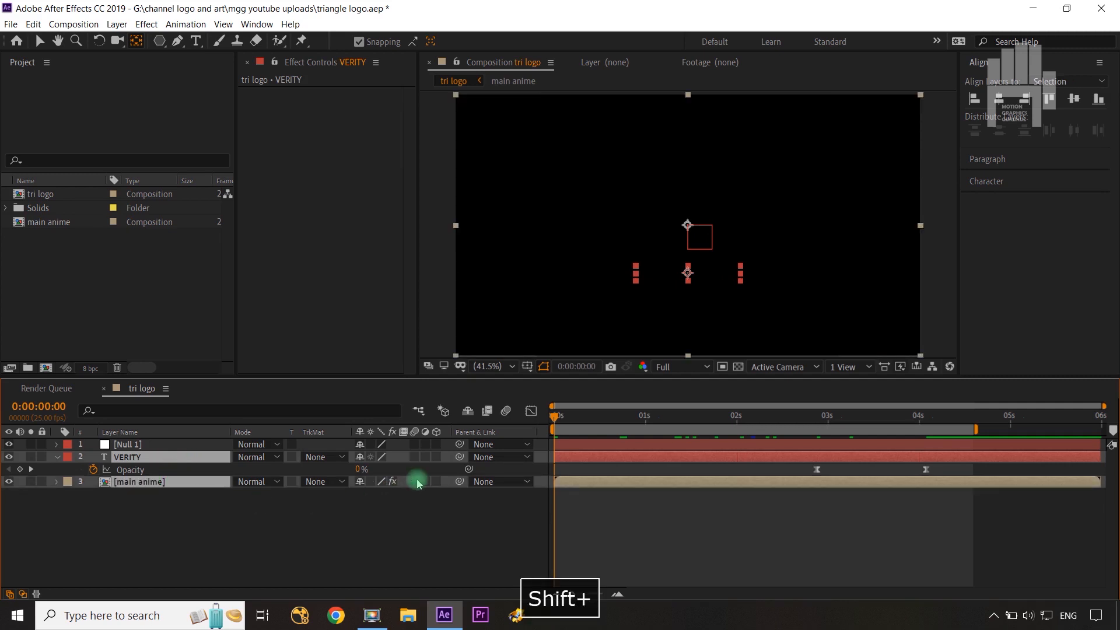
{"action": "left_click_drag", "start_coordinate": [460, 457], "coordinate": [154, 445]}
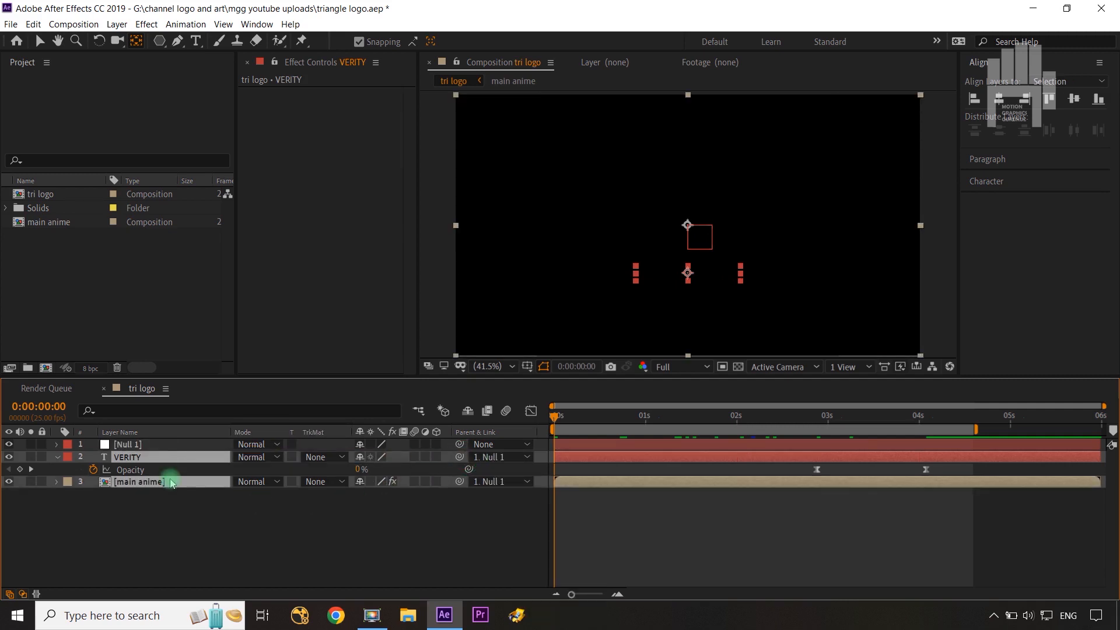
{"action": "left_click", "coordinate": [225, 532]}
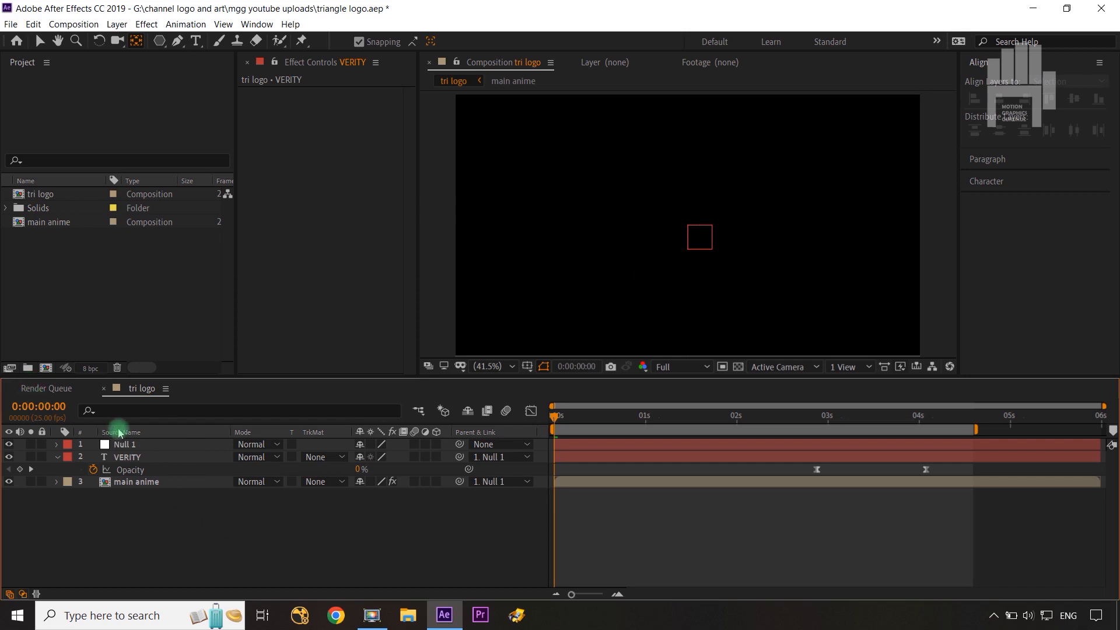
- Keyframe the null's scale at 120% at 0:00:00:00
{"action": "left_click", "coordinate": [140, 444]}
{"action": "key", "text": "s"}
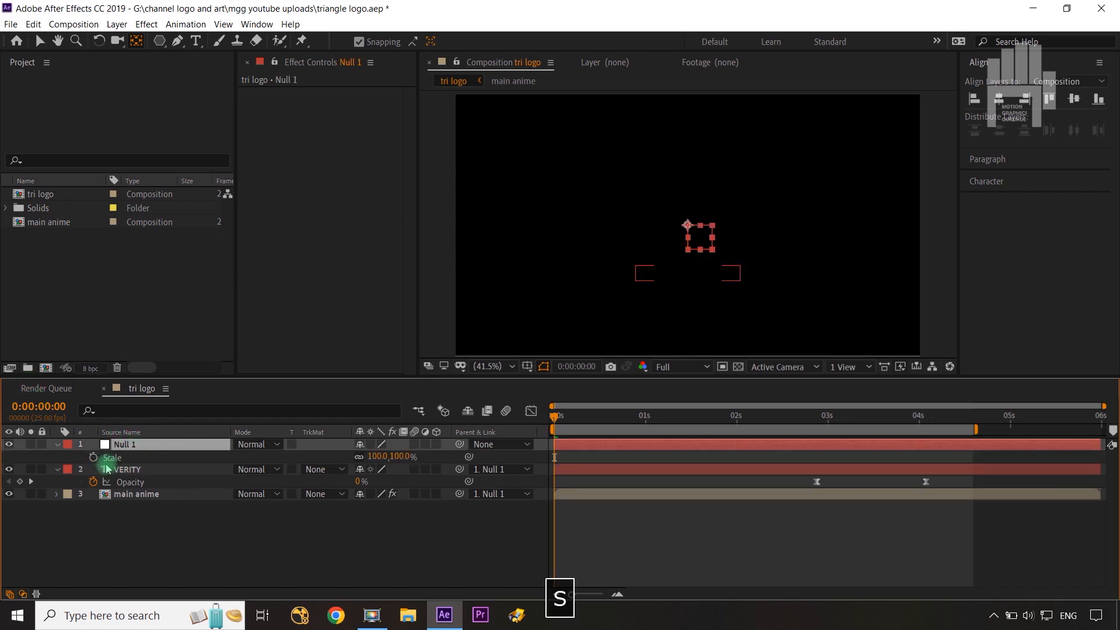
{"action": "left_click", "coordinate": [93, 457]}
{"action": "left_click", "coordinate": [404, 456]}
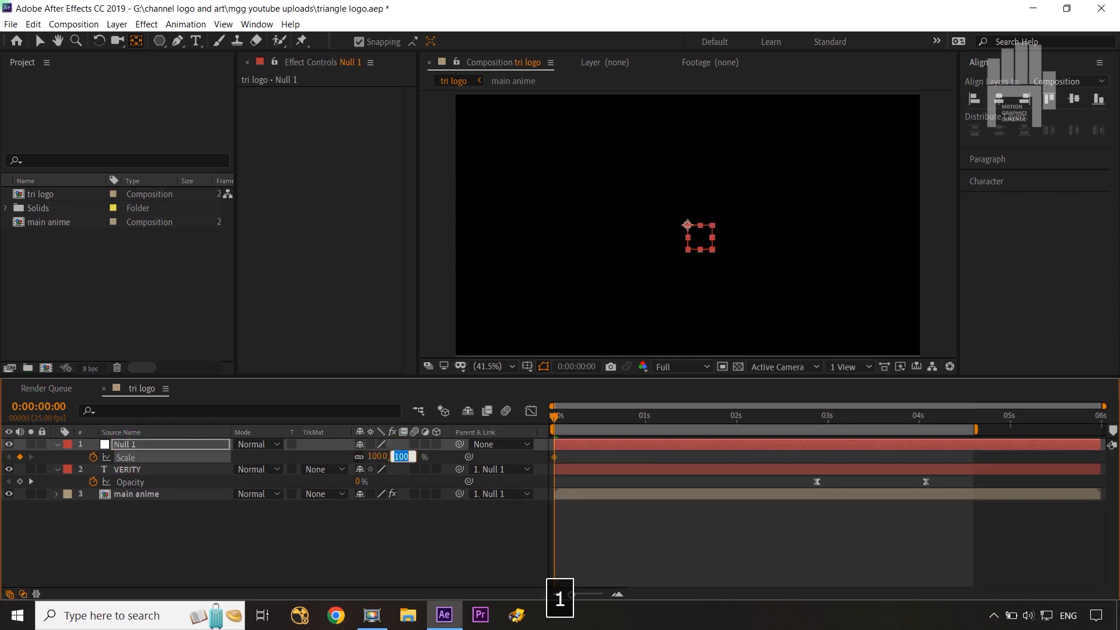
{"action": "type", "text": "120"}
{"action": "left_click", "coordinate": [397, 544]}
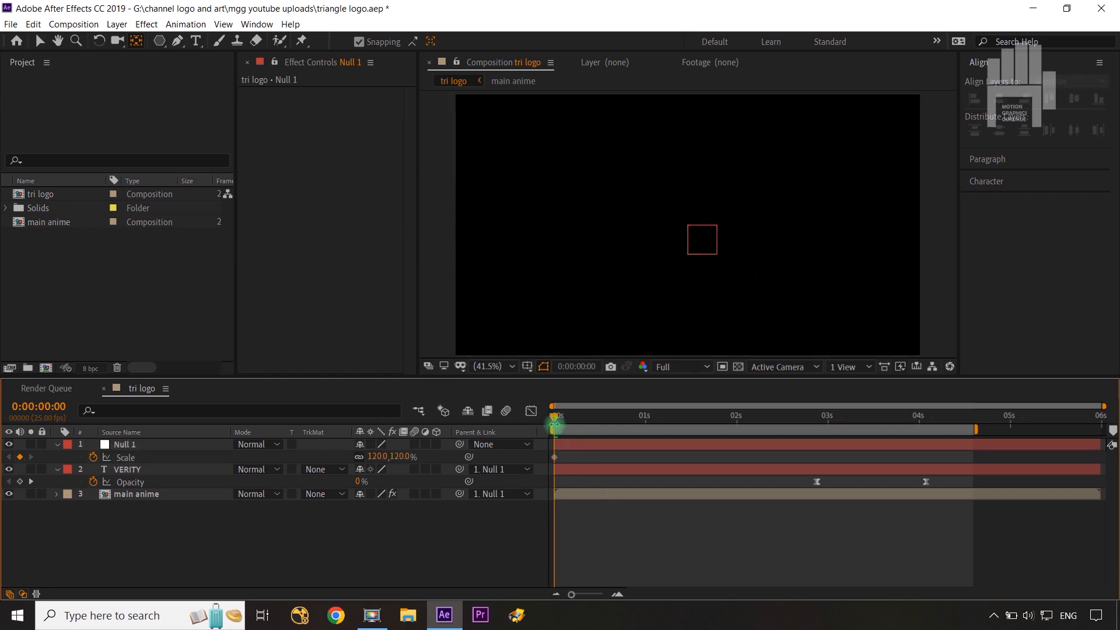
- Move to 0:00:04:02, keyframe the null's scale at 80%, and hide the null layer
{"action": "left_click_drag", "start_coordinate": [551, 419], "coordinate": [971, 432]}
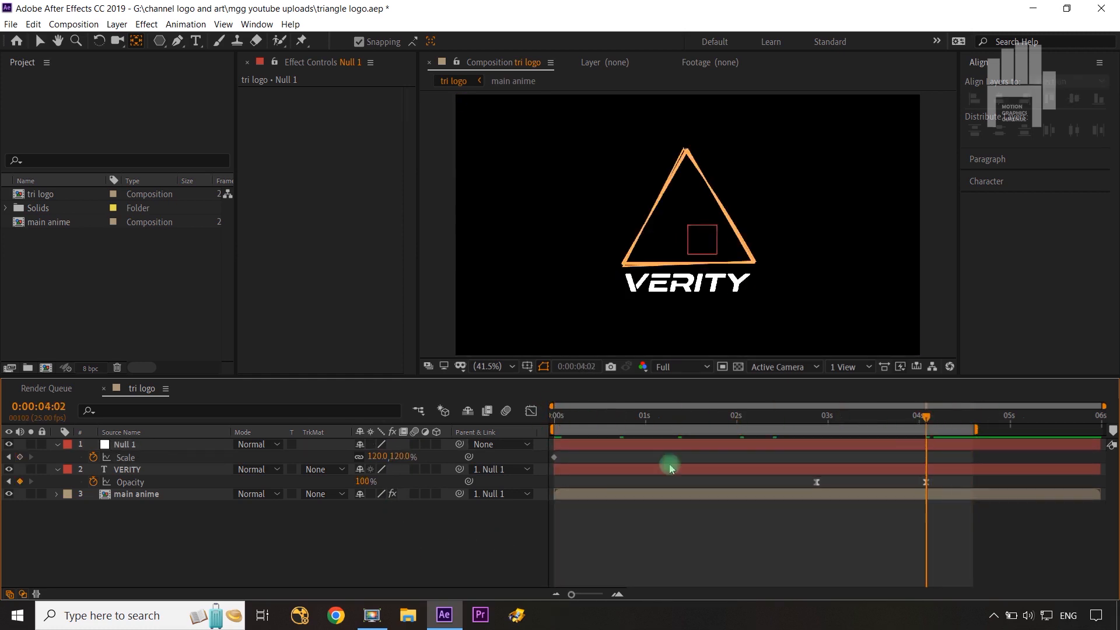
{"action": "type", "text": "80"}
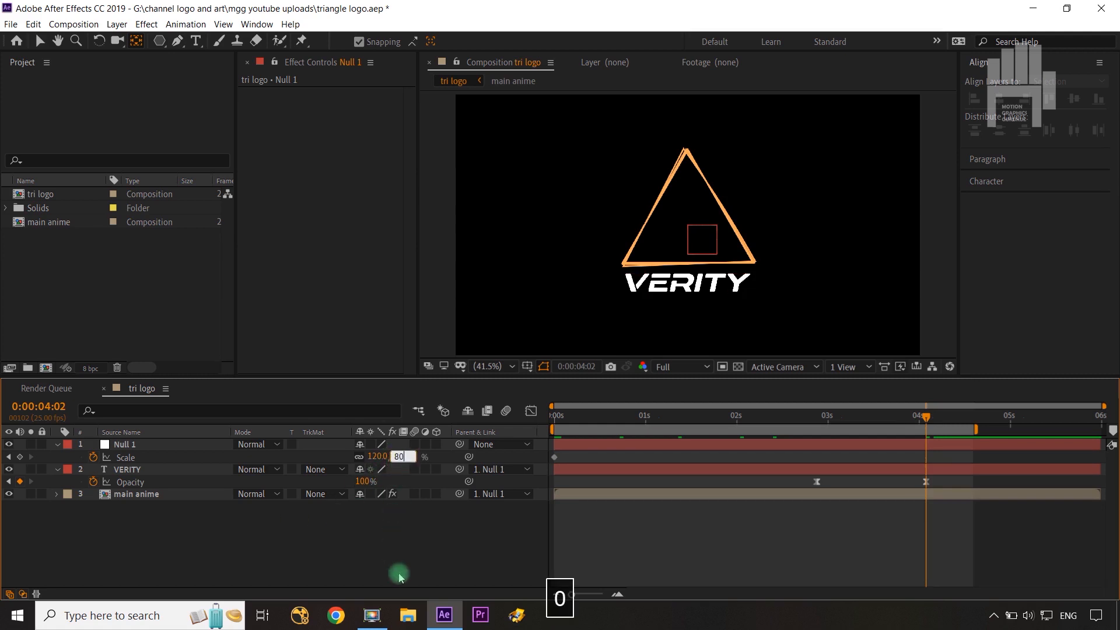
{"action": "left_click", "coordinate": [401, 578]}
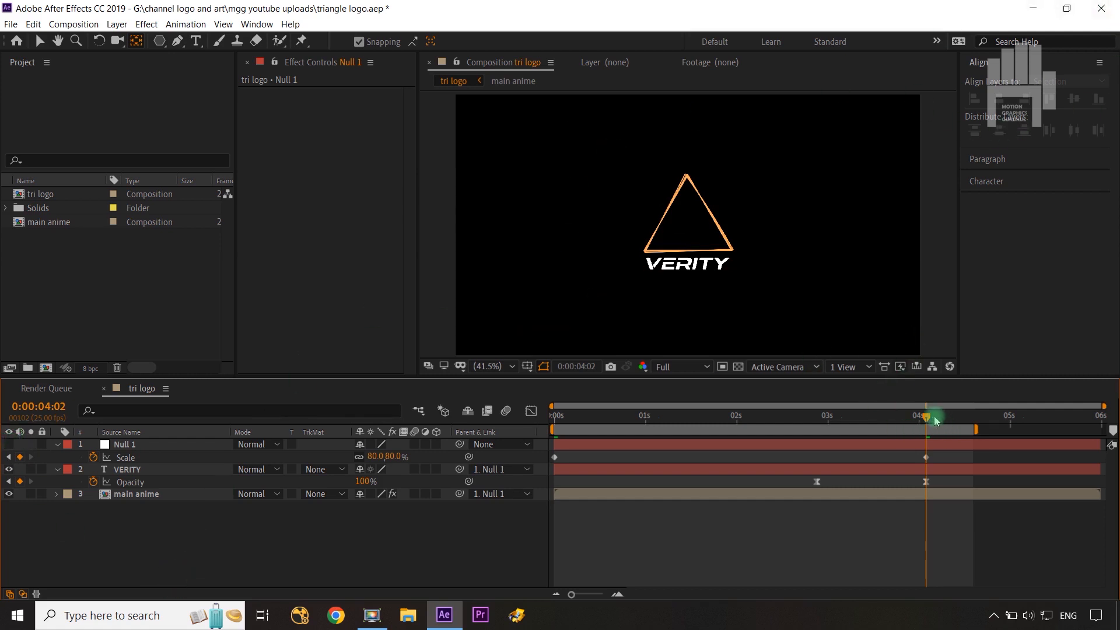
- Apply Easy Ease to both null scale keyframes and lengthen the last keyframe's ease in the speed graph so the scaling peaks early
{"action": "left_click_drag", "start_coordinate": [935, 420], "coordinate": [540, 461]}
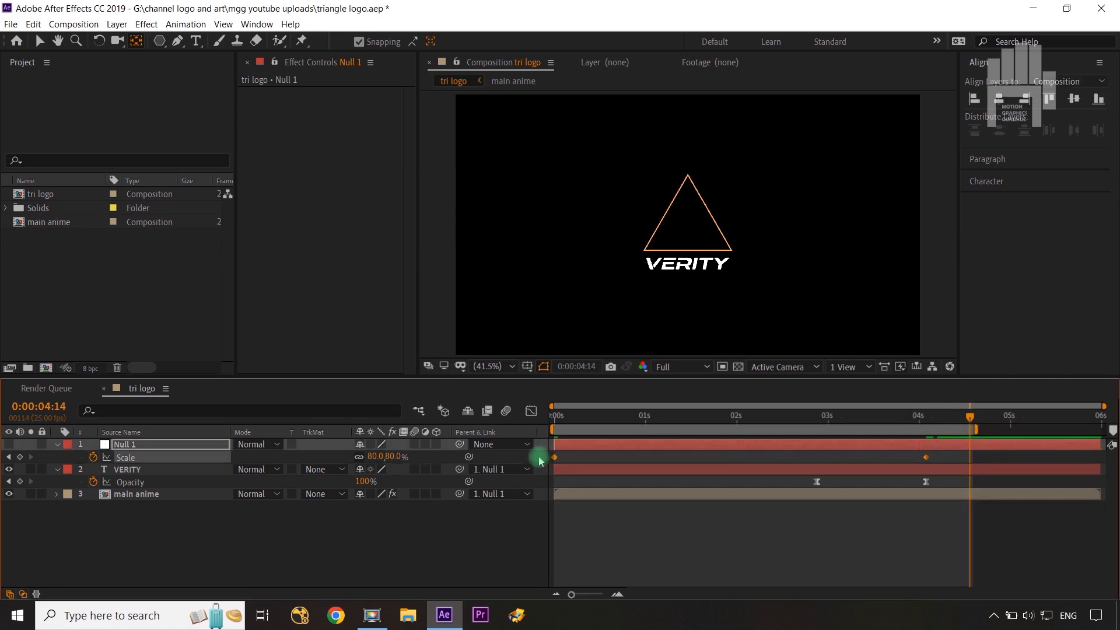
{"action": "key", "text": "F9"}
{"action": "left_click", "coordinate": [531, 411]}
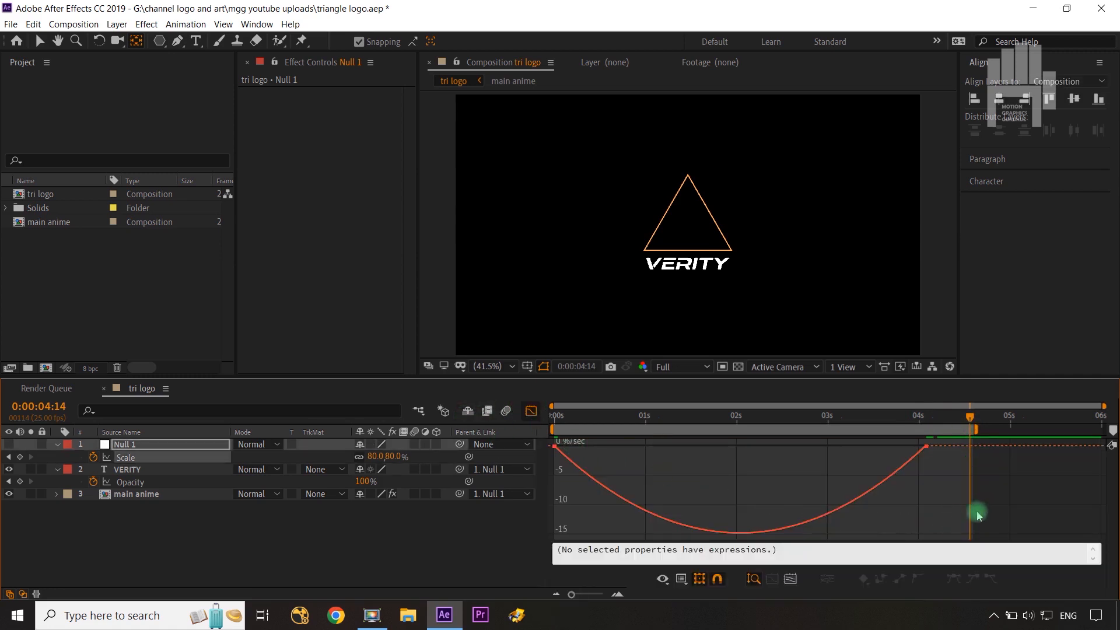
{"action": "left_click", "coordinate": [897, 487]}
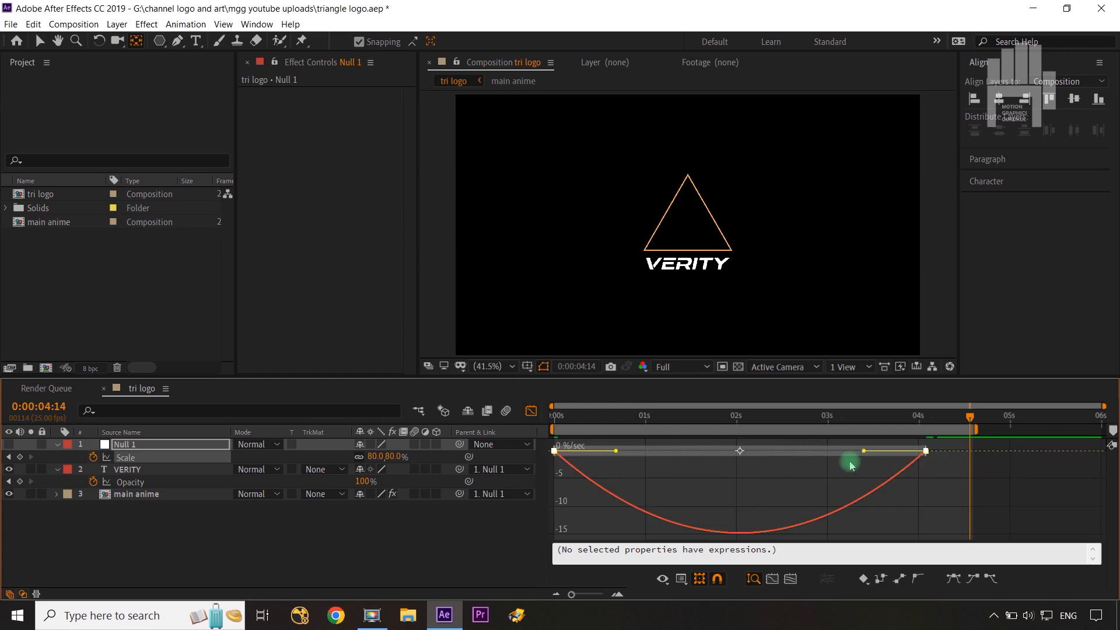
{"action": "left_click_drag", "start_coordinate": [865, 454], "coordinate": [740, 448]}
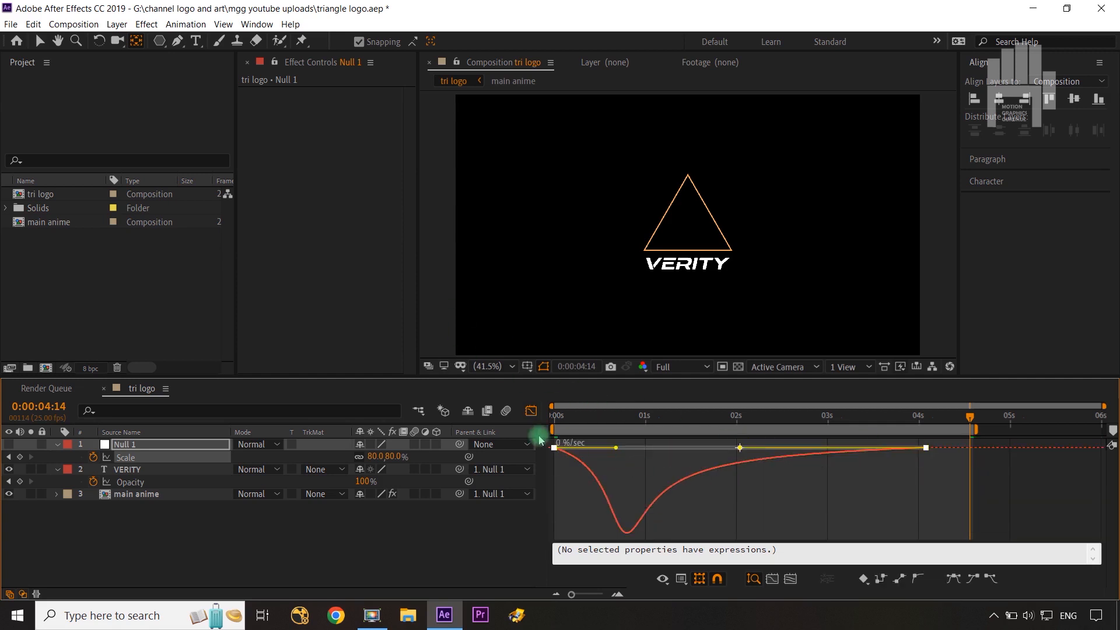
{"action": "left_click", "coordinate": [530, 412]}
{"action": "left_click", "coordinate": [515, 517]}
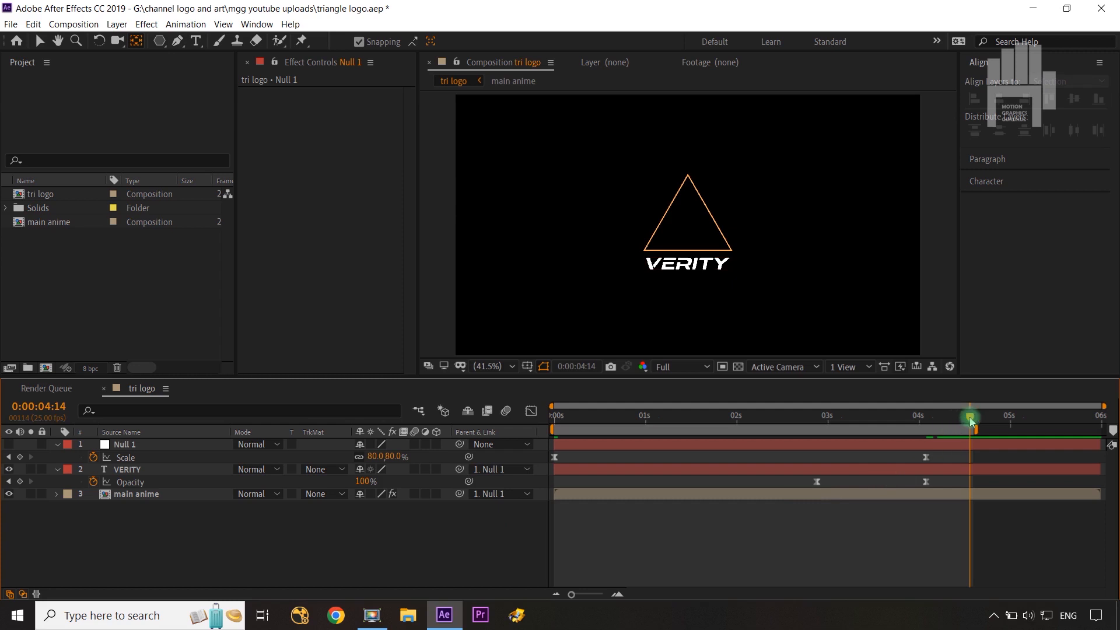
- Preview the finished logo animation from the start of the timeline
{"action": "left_click_drag", "start_coordinate": [970, 419], "coordinate": [506, 536]}
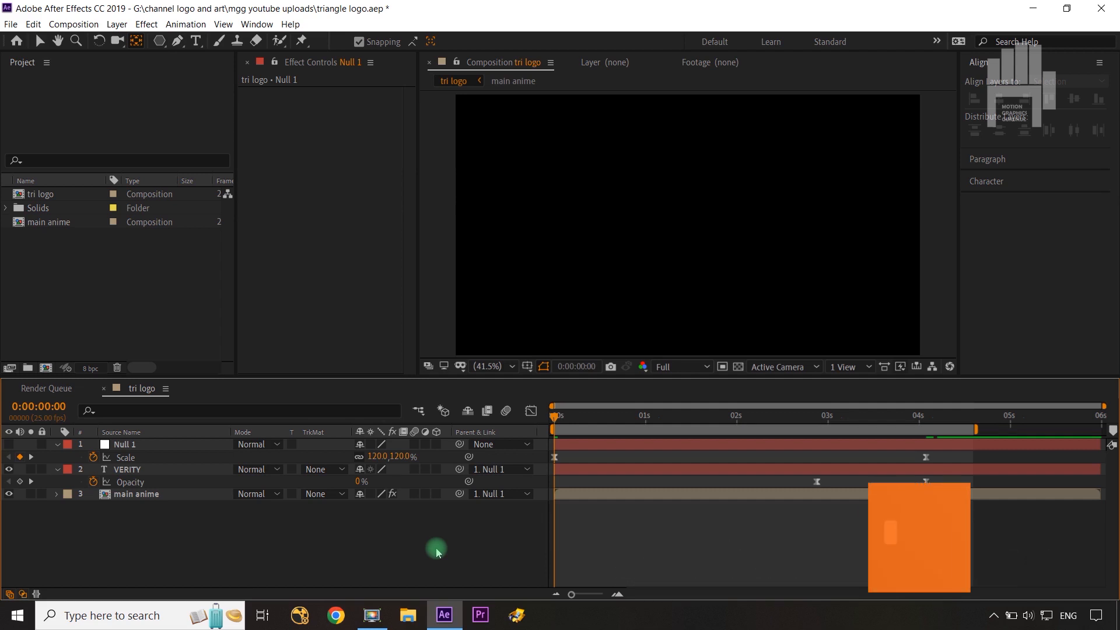
{"action": "key", "text": "space"}
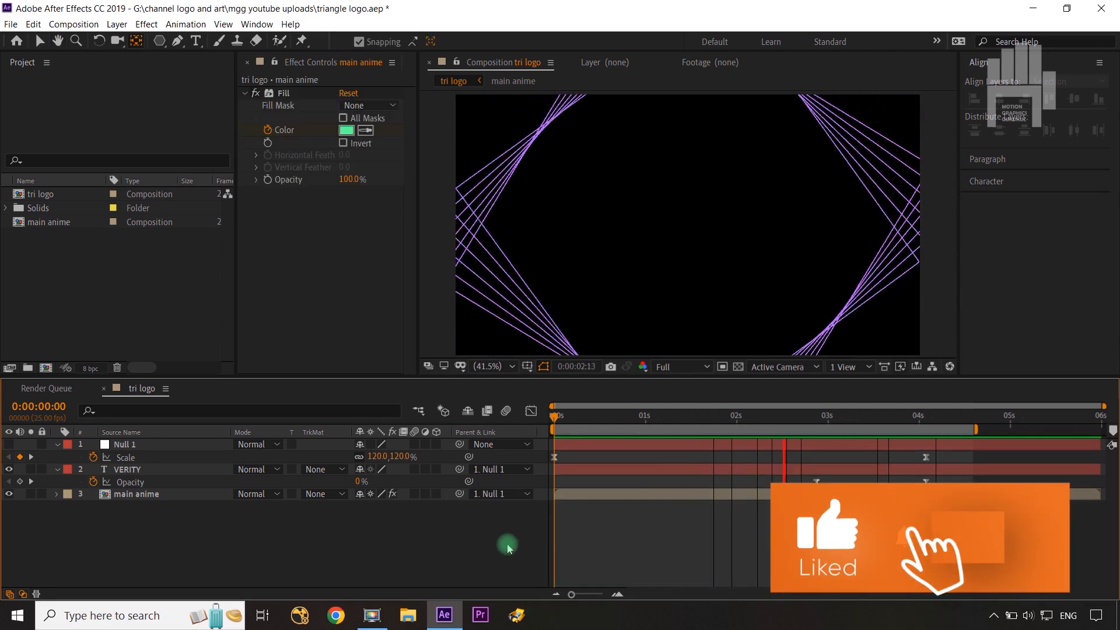